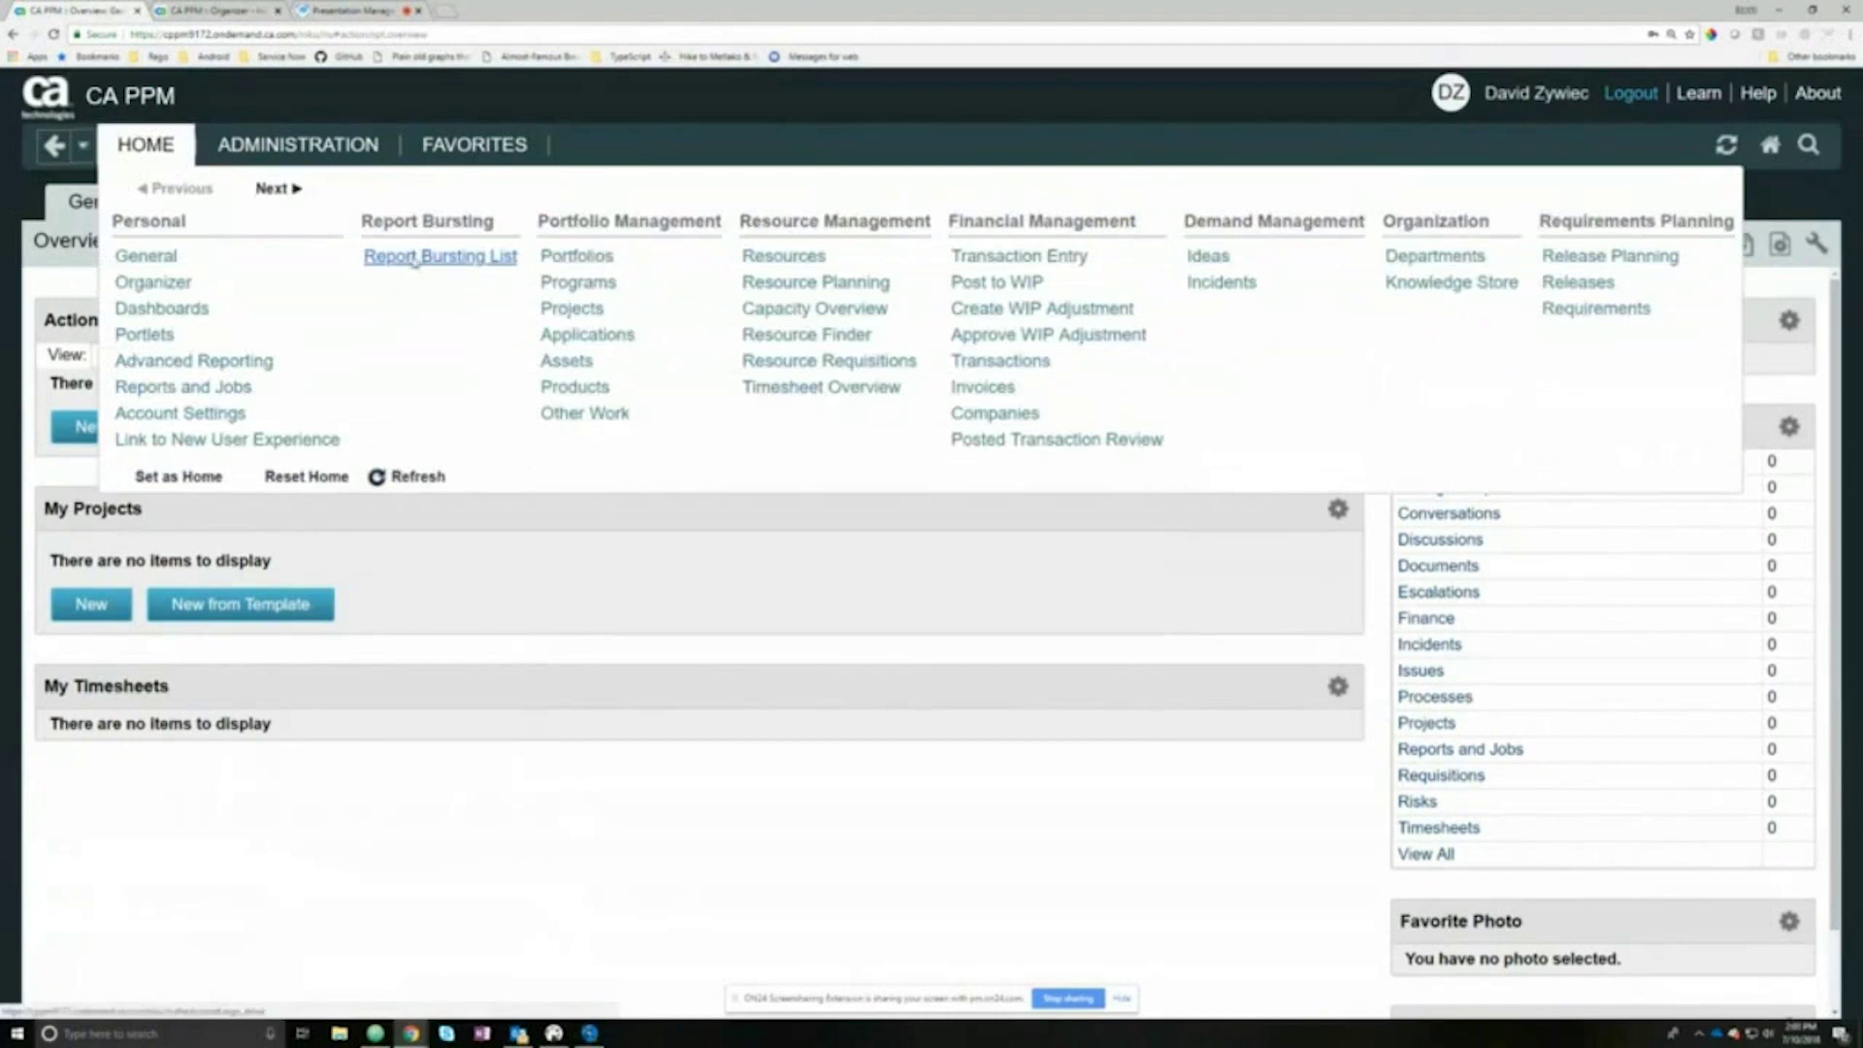
Step: Open the report bursting list "This is the best Report Burst Webinar" and replace "best" in its name with "greatest"
{"action": "left_click", "coordinate": [415, 258]}
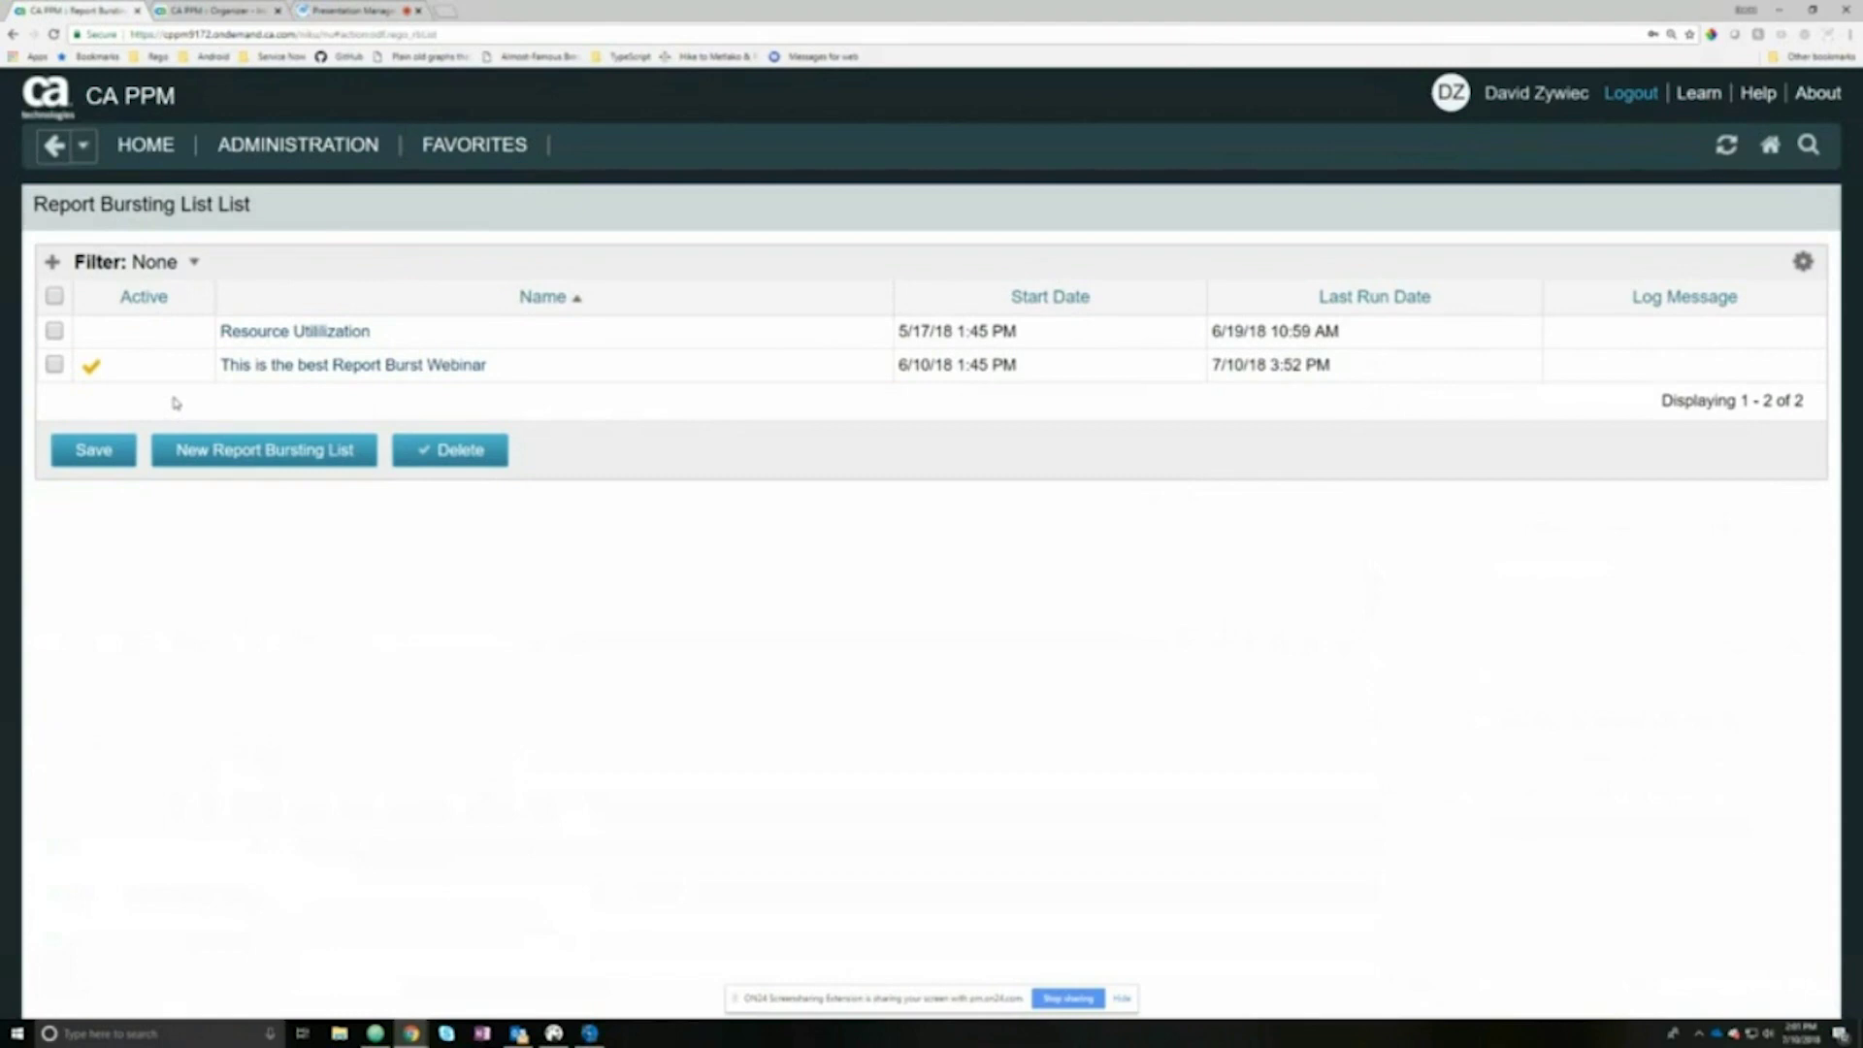
{"action": "left_click", "coordinate": [291, 365]}
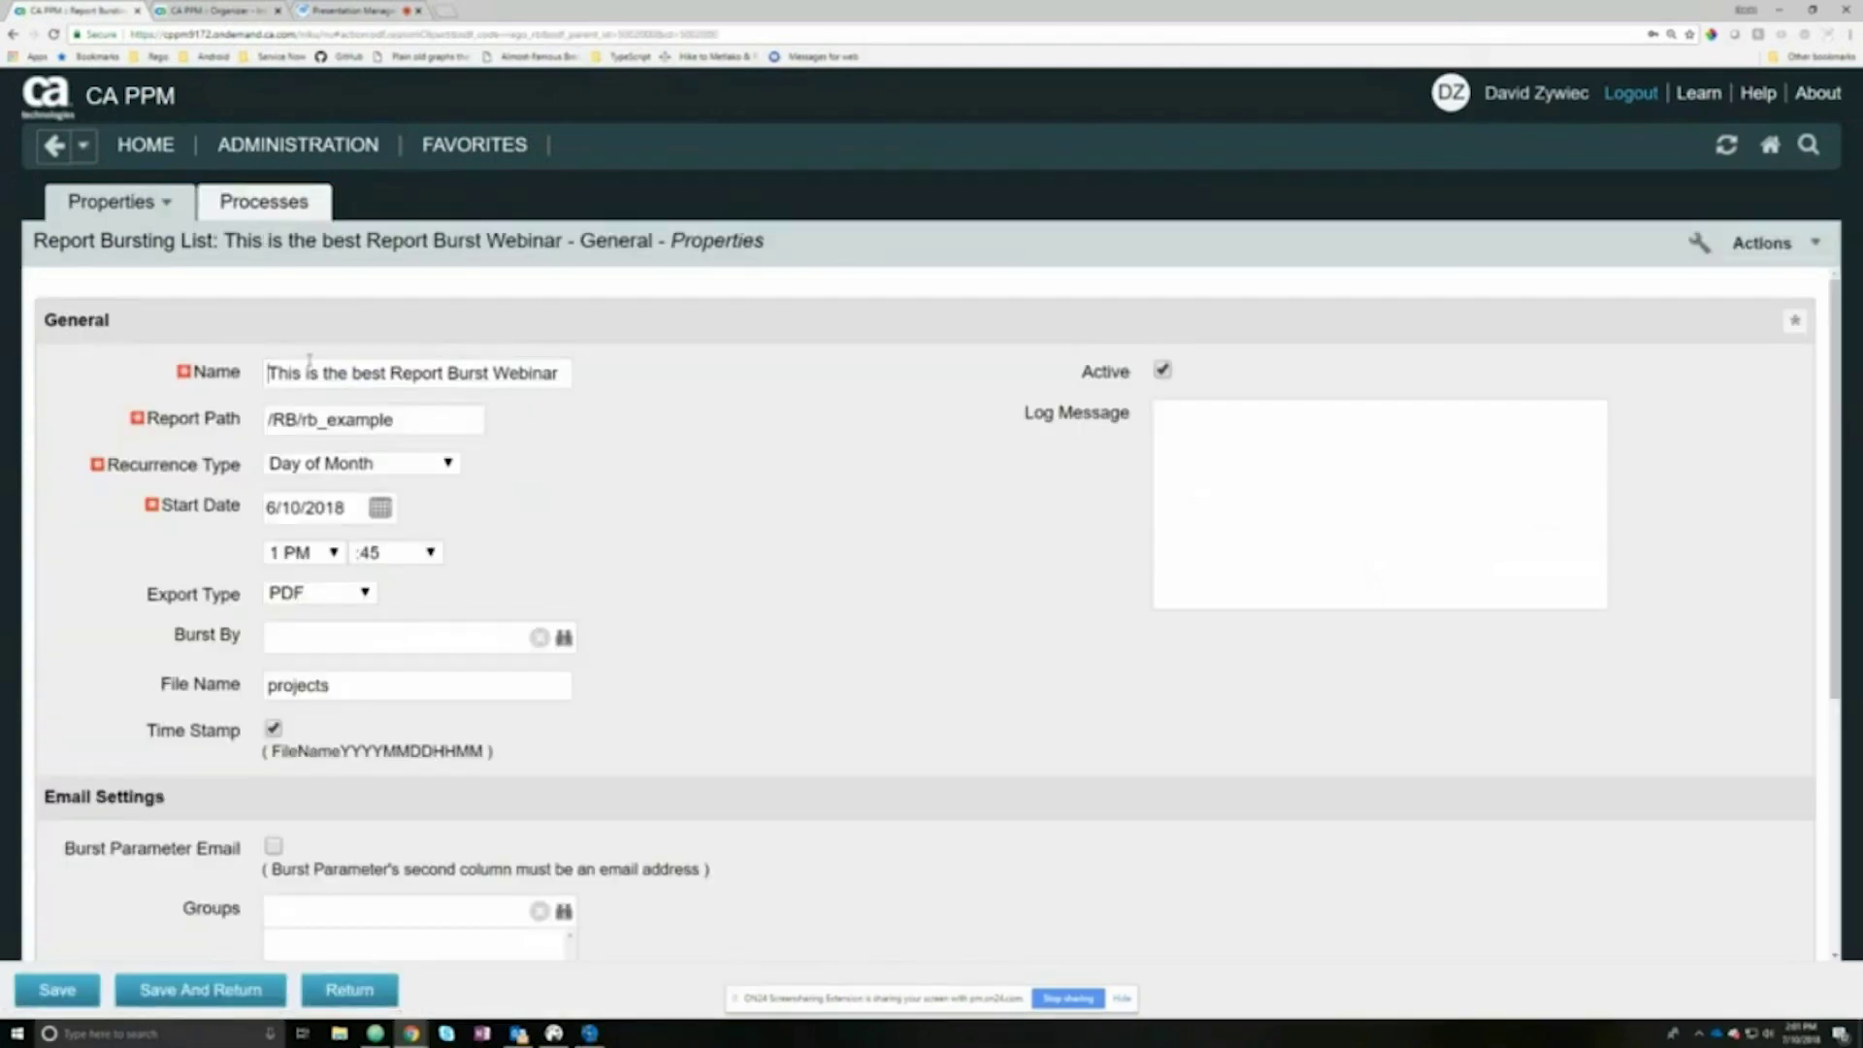
{"action": "double_click", "coordinate": [369, 373]}
{"action": "type", "text": "greatest"}
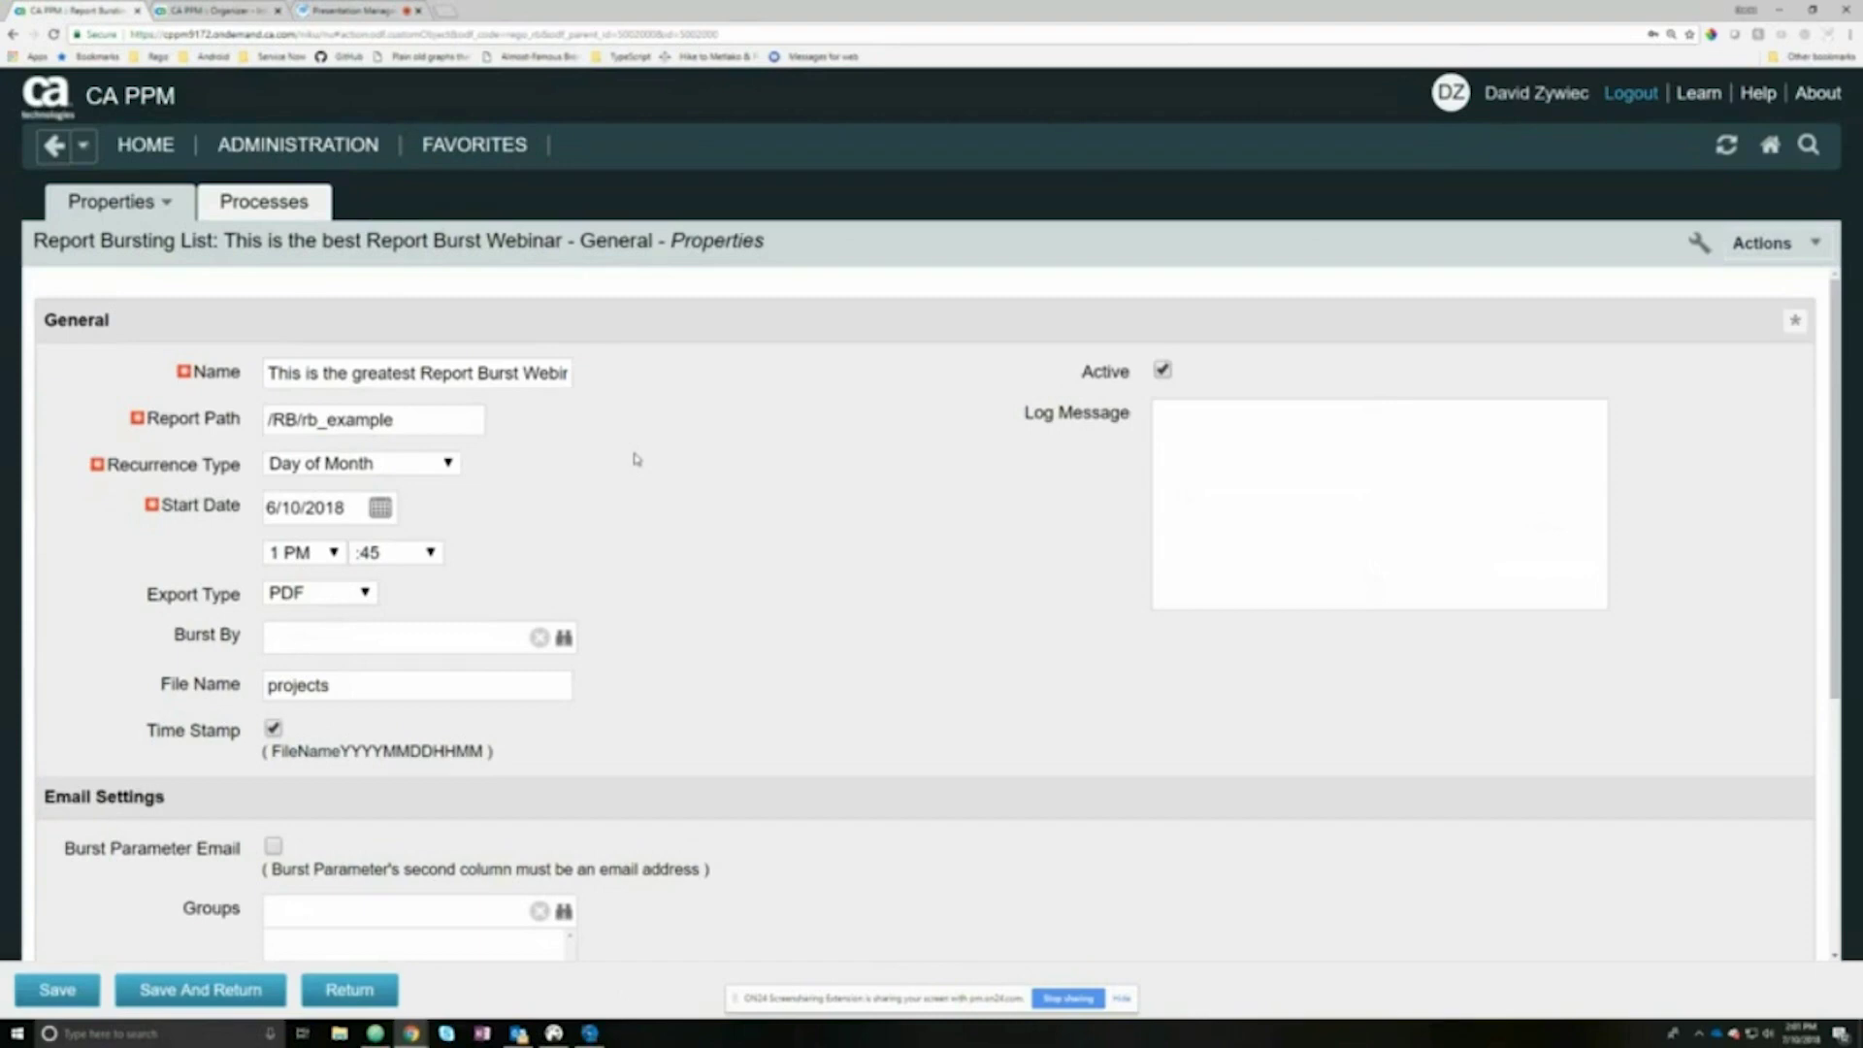
{"action": "double_click", "coordinate": [500, 374]}
{"action": "left_click", "coordinate": [570, 407]}
Step: Examine the report path, the recurrence type options and the start date, keeping Day of Month selected
{"action": "left_click_drag", "start_coordinate": [476, 419], "coordinate": [212, 411]}
{"action": "left_click", "coordinate": [719, 449]}
{"action": "left_click", "coordinate": [443, 467]}
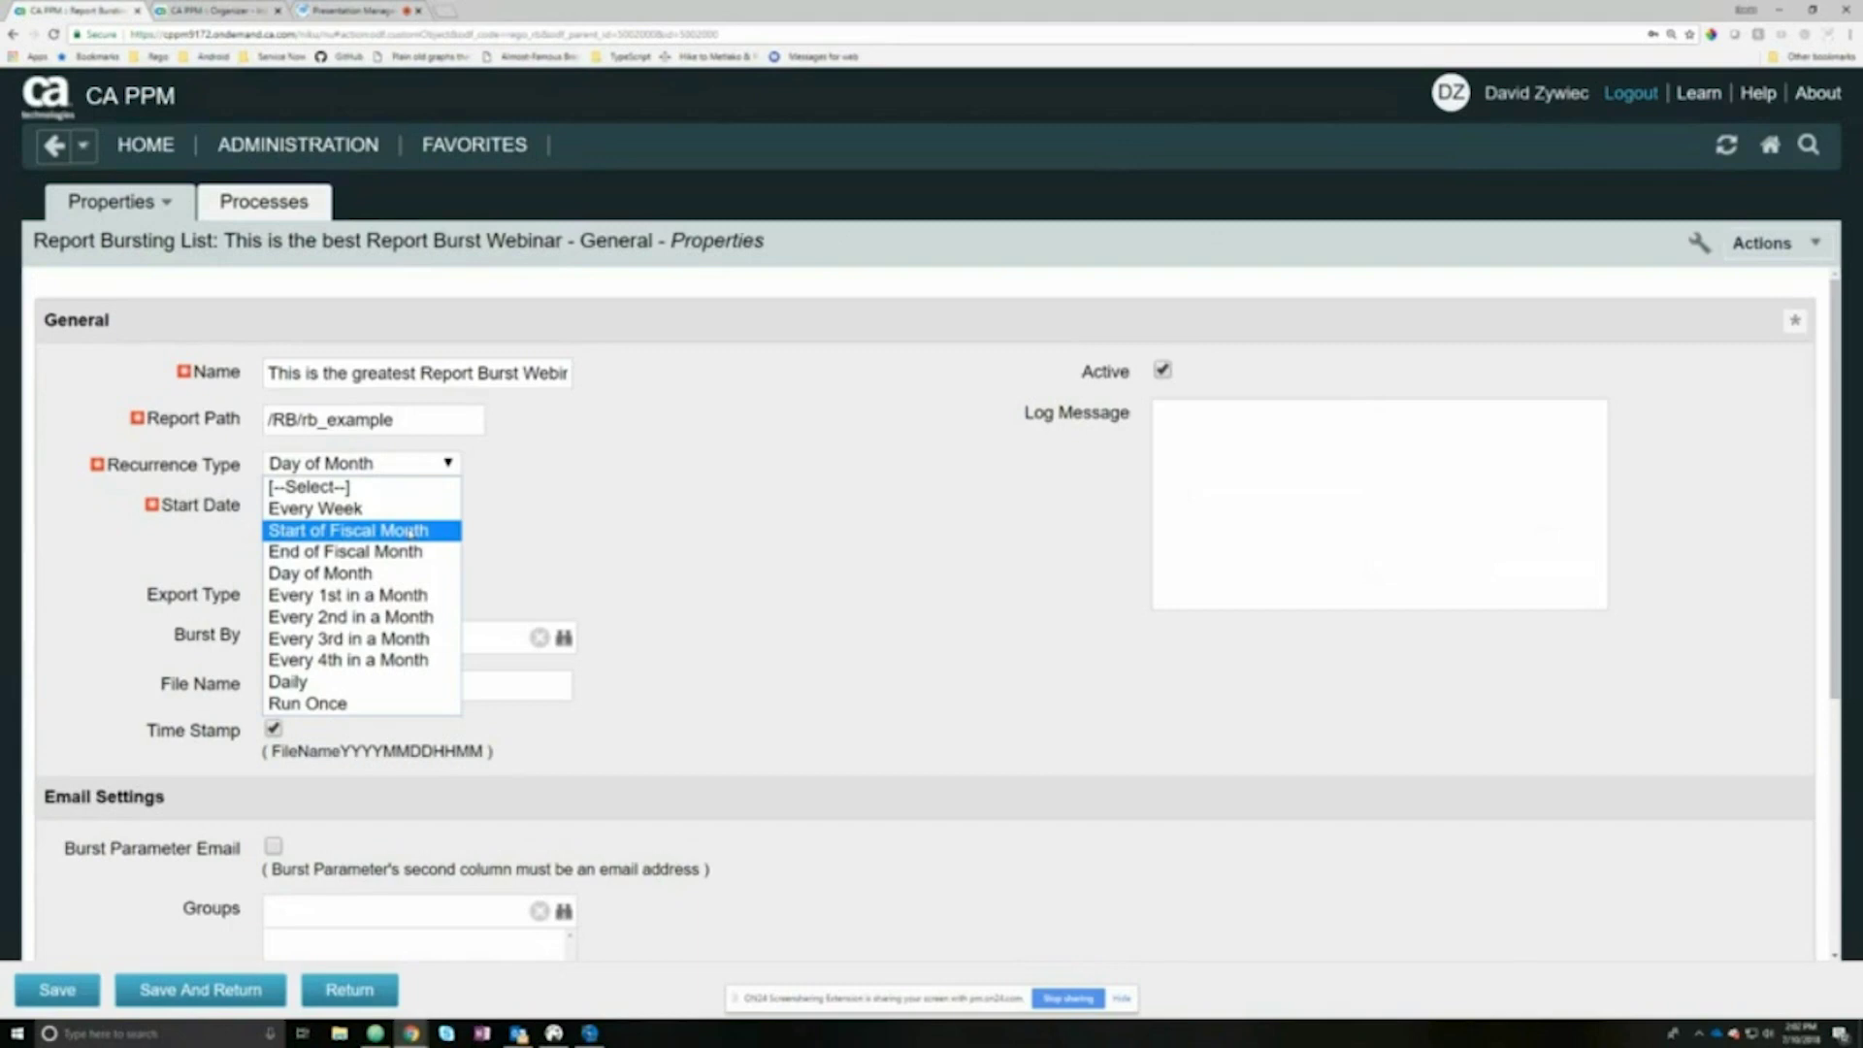
{"action": "left_click", "coordinate": [357, 573]}
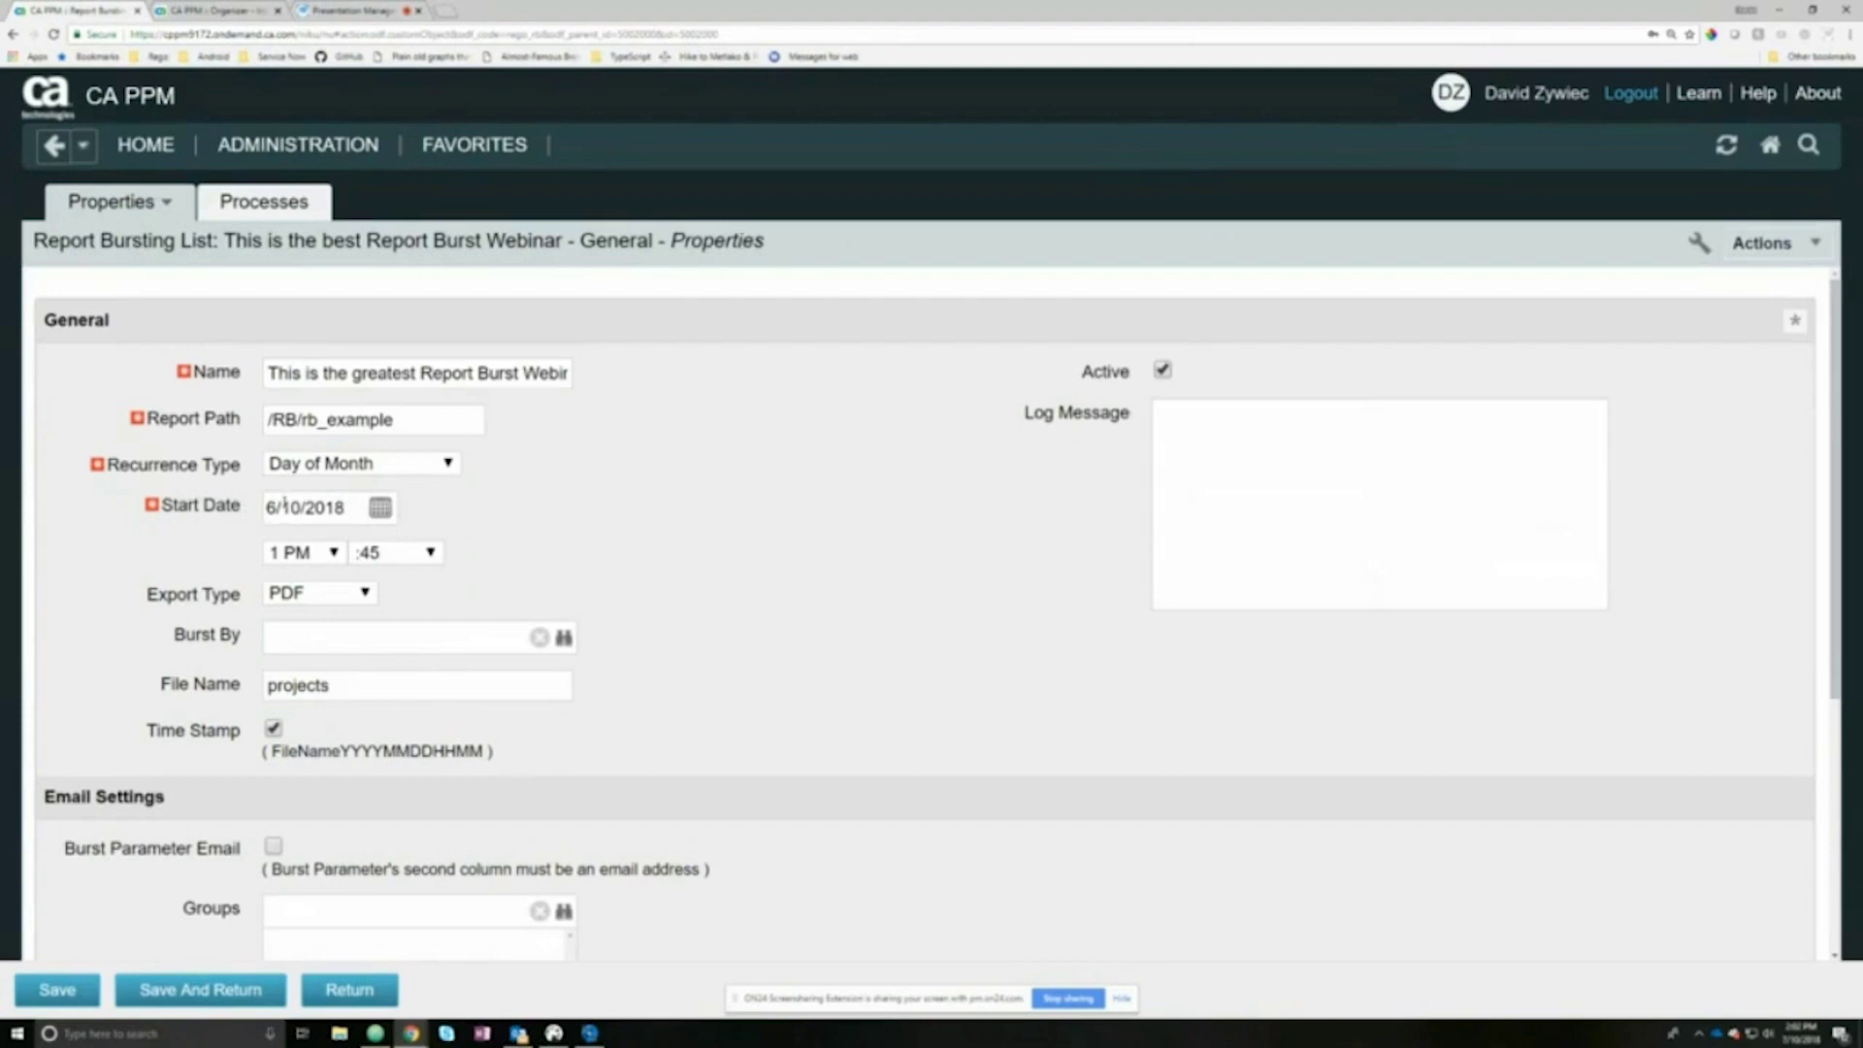
{"action": "left_click_drag", "start_coordinate": [265, 507], "coordinate": [349, 508]}
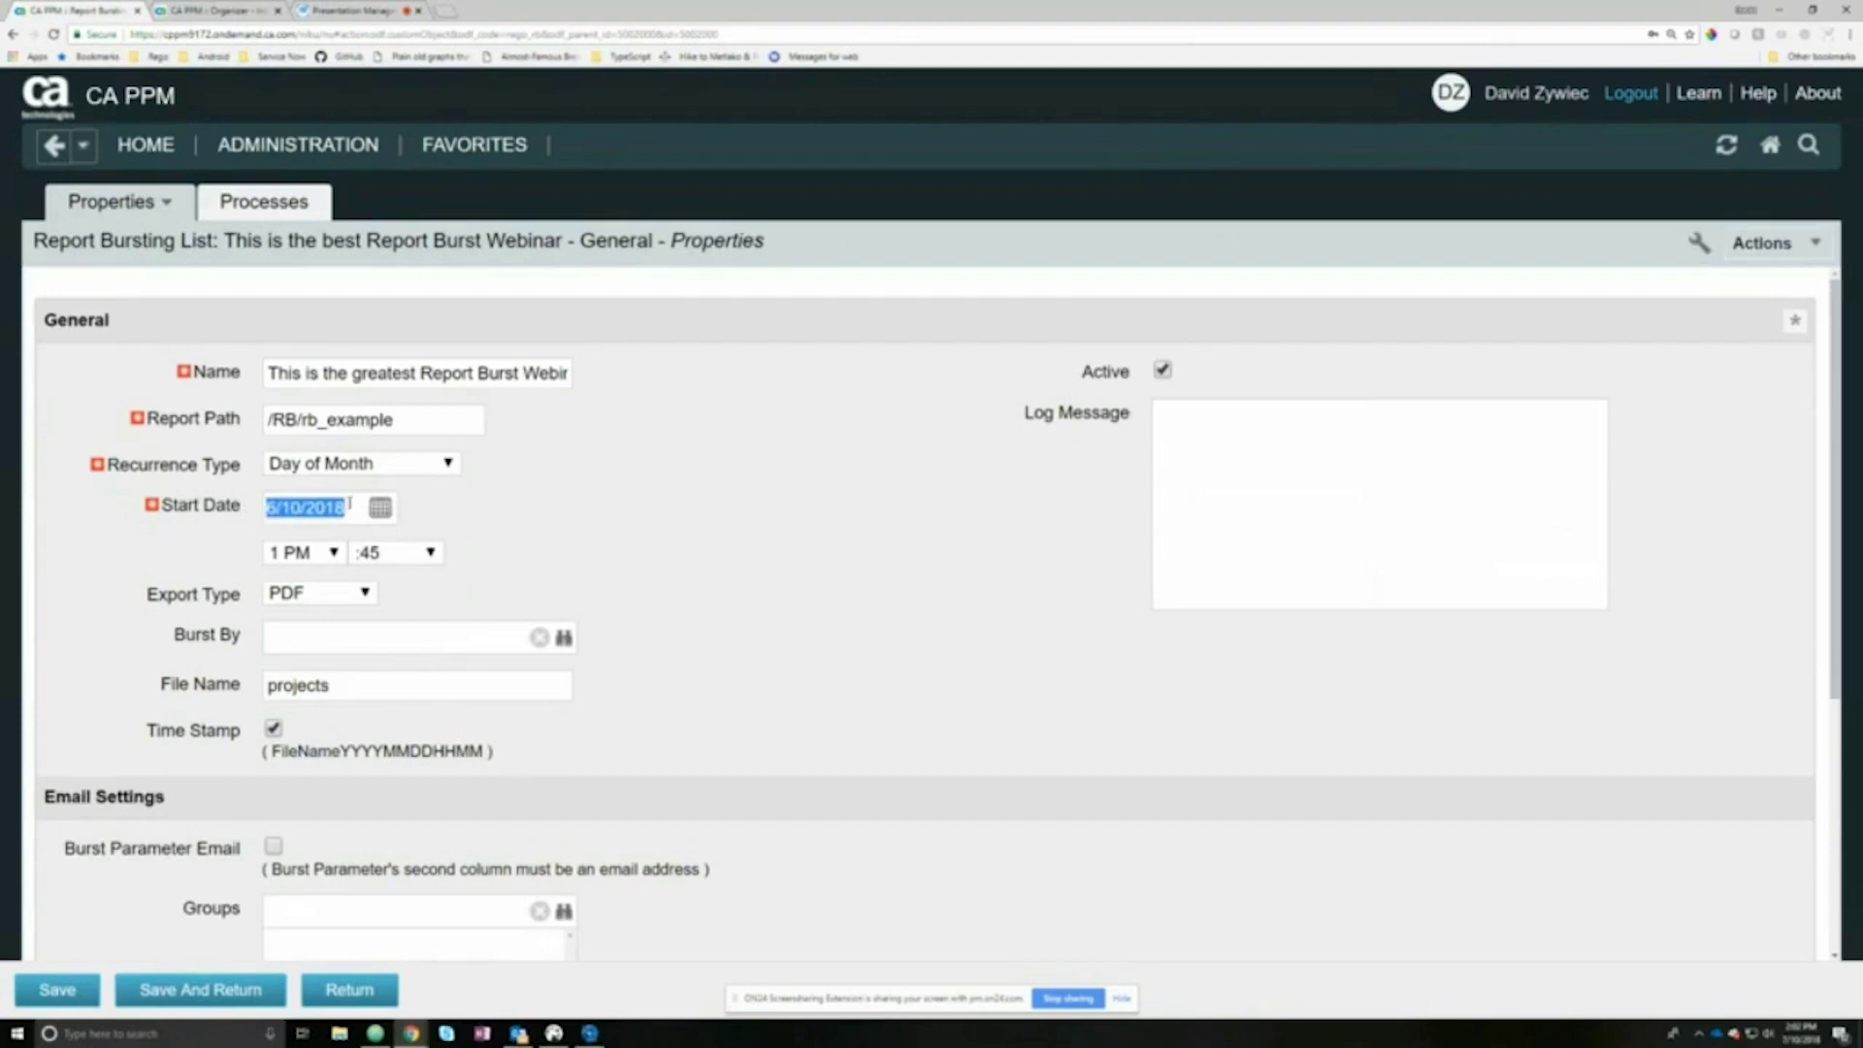
{"action": "left_click", "coordinate": [463, 515]}
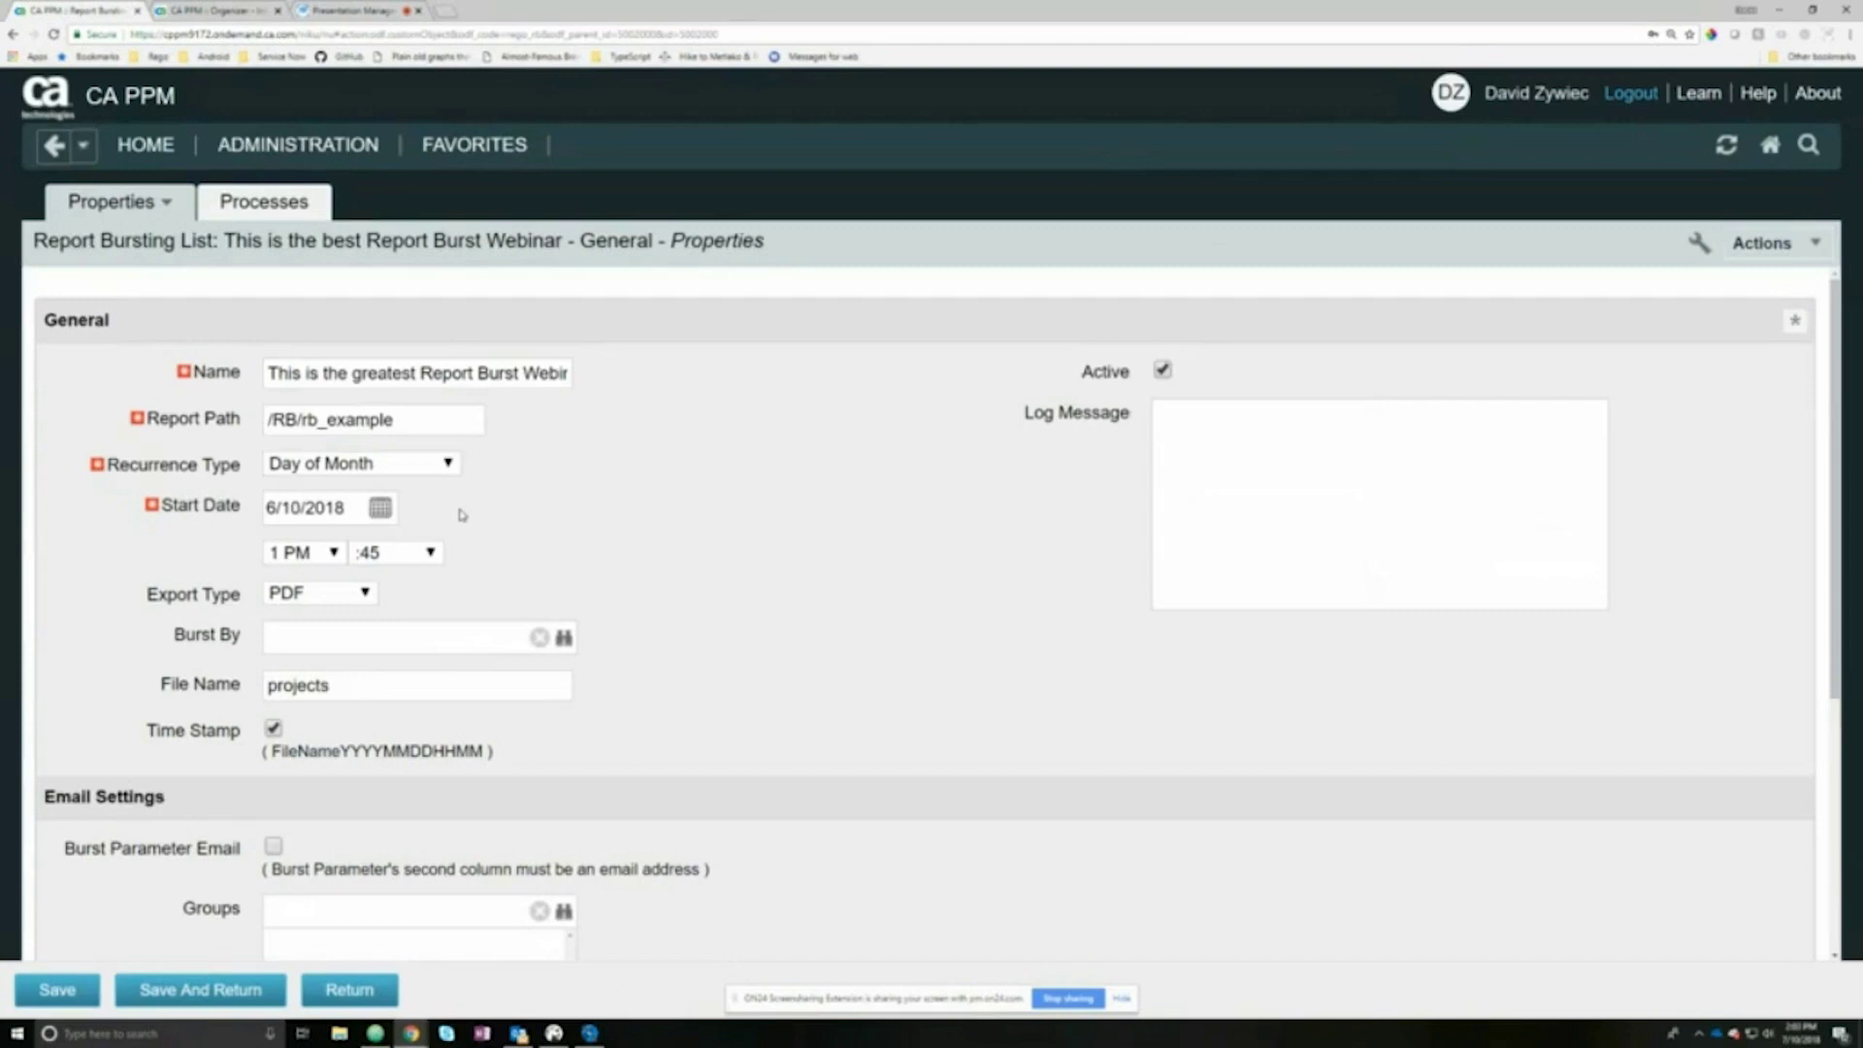
Step: Set the recurrence type to Every 1st in a Month and check the start date calendar
{"action": "left_click", "coordinate": [449, 464]}
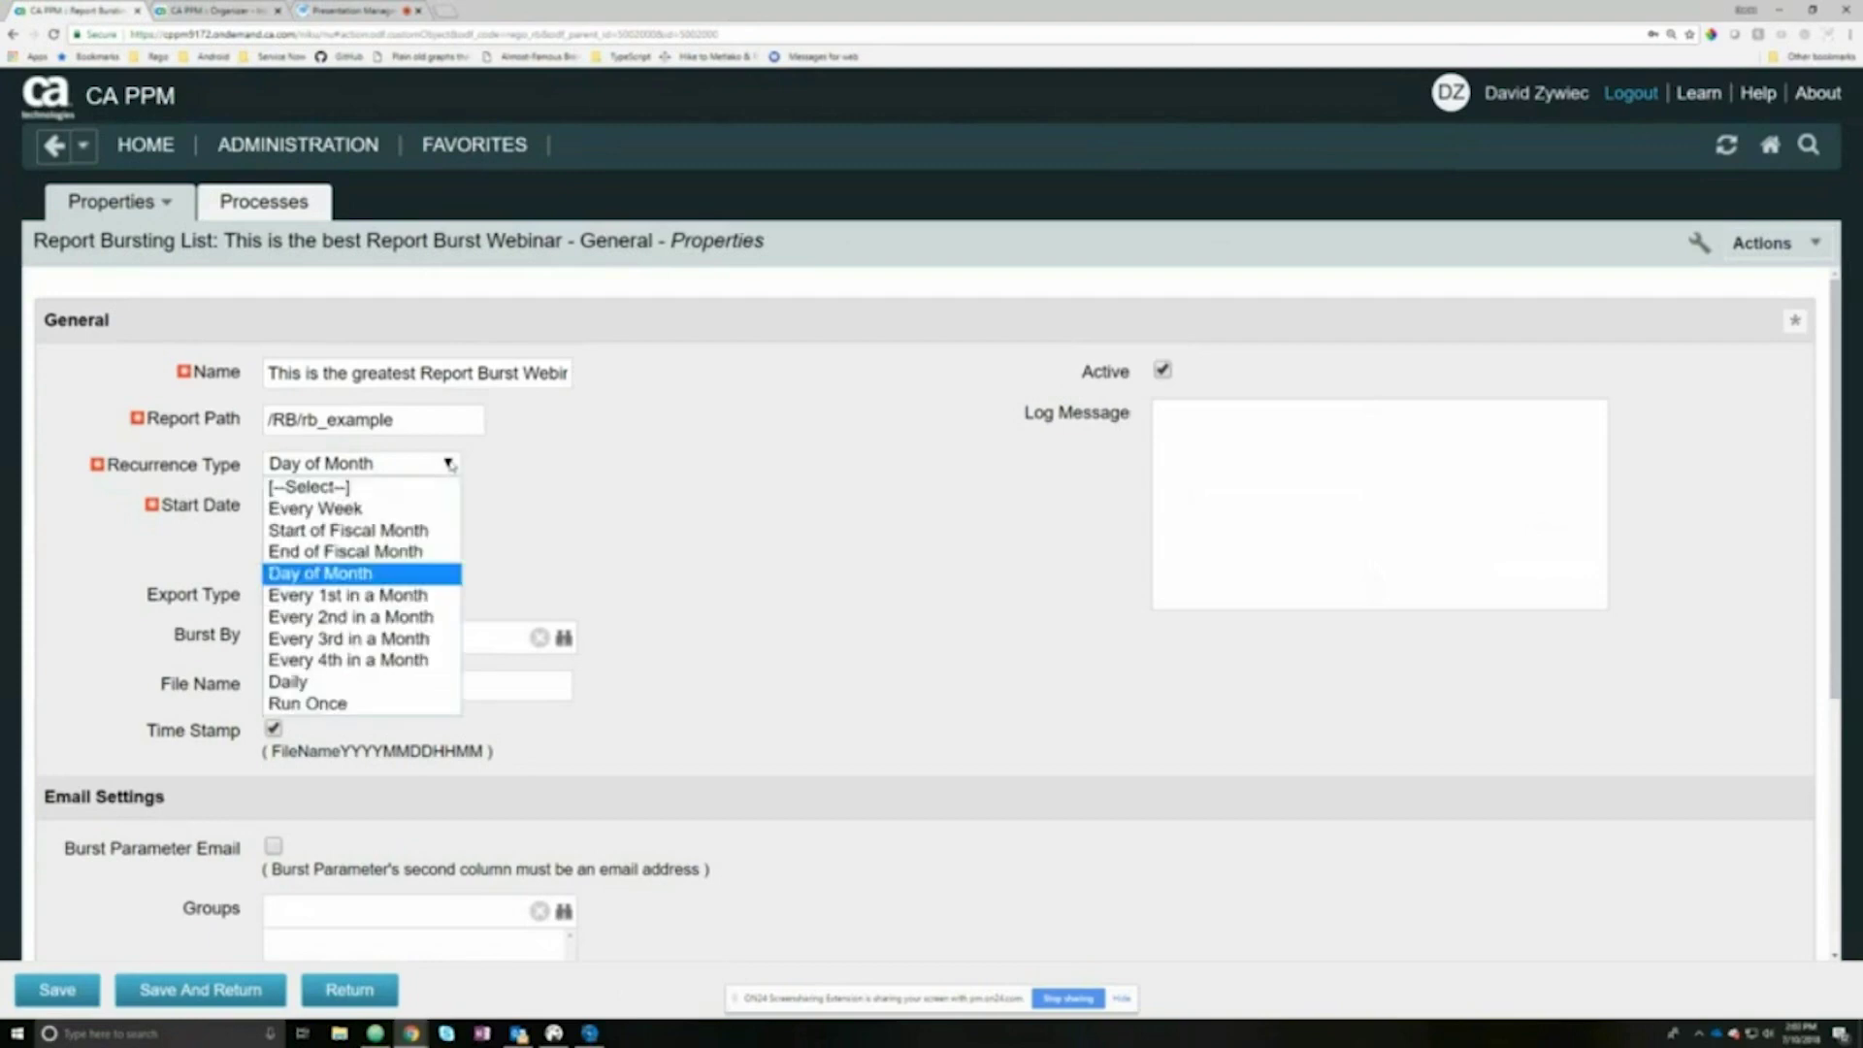
{"action": "left_click", "coordinate": [400, 596]}
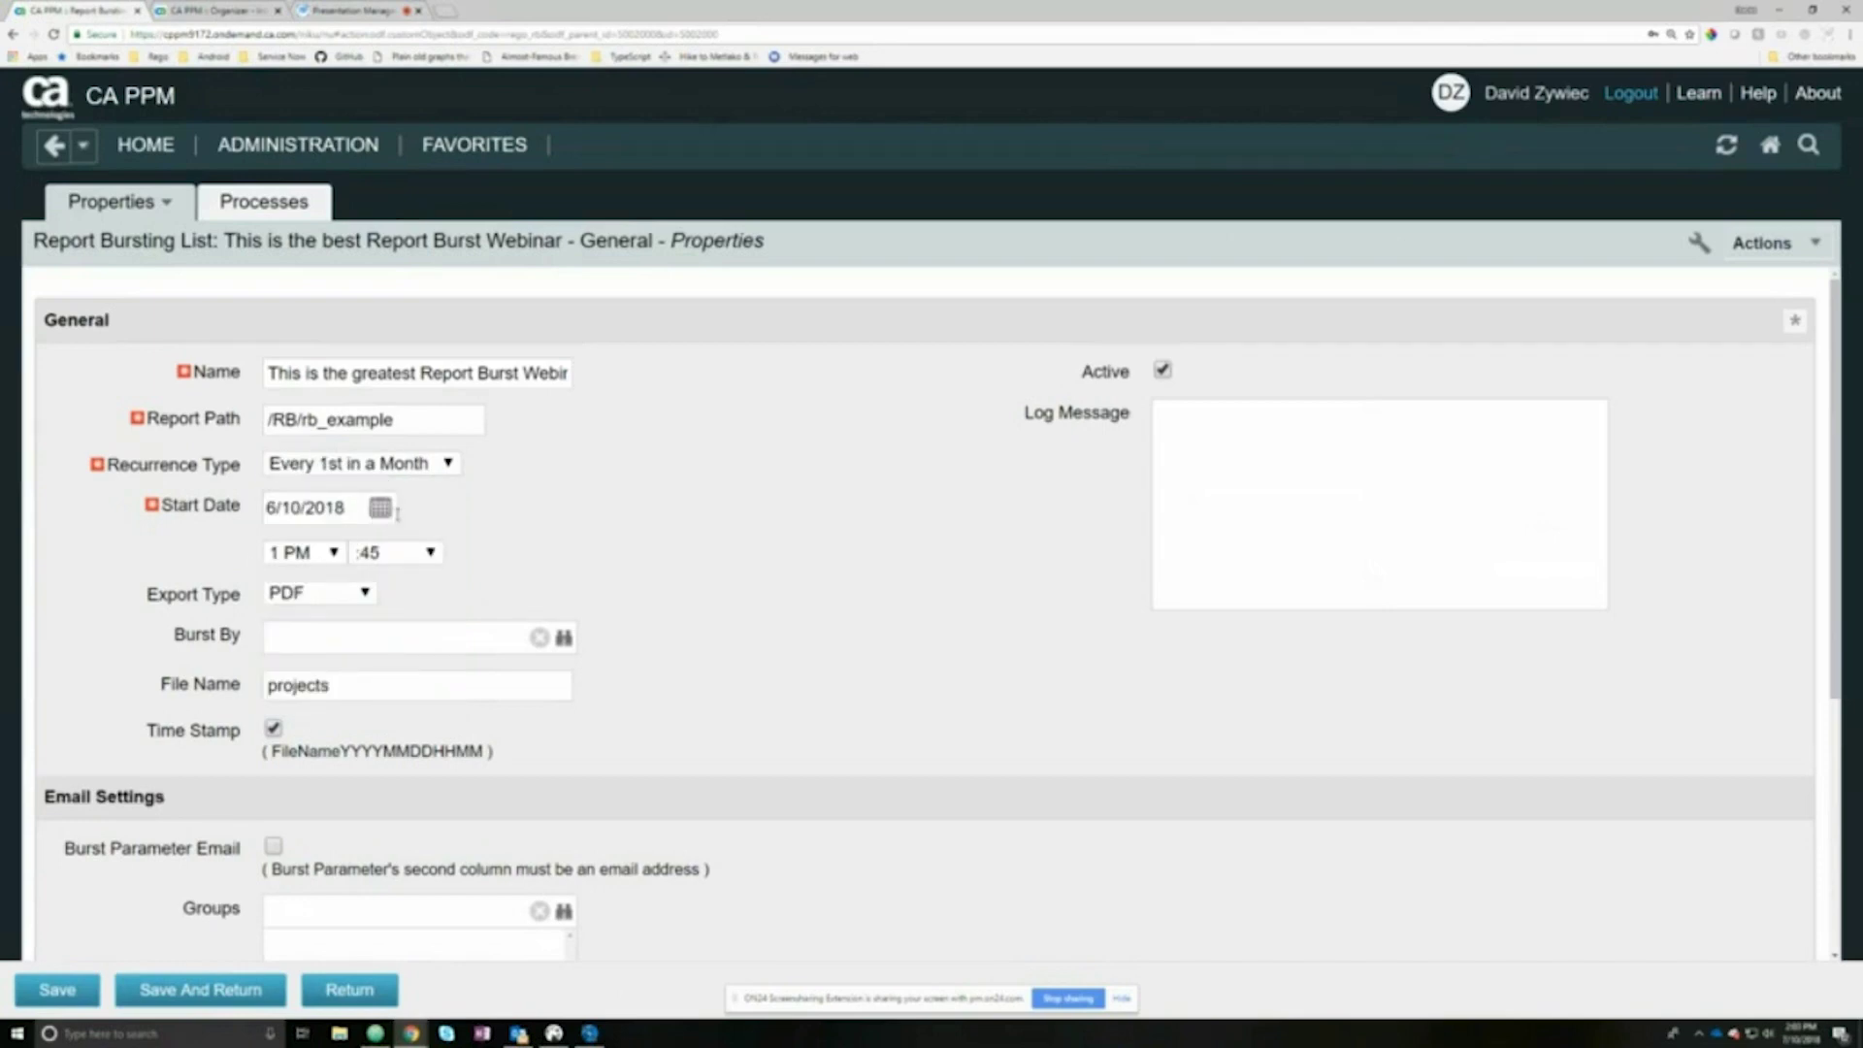
{"action": "left_click", "coordinate": [382, 507]}
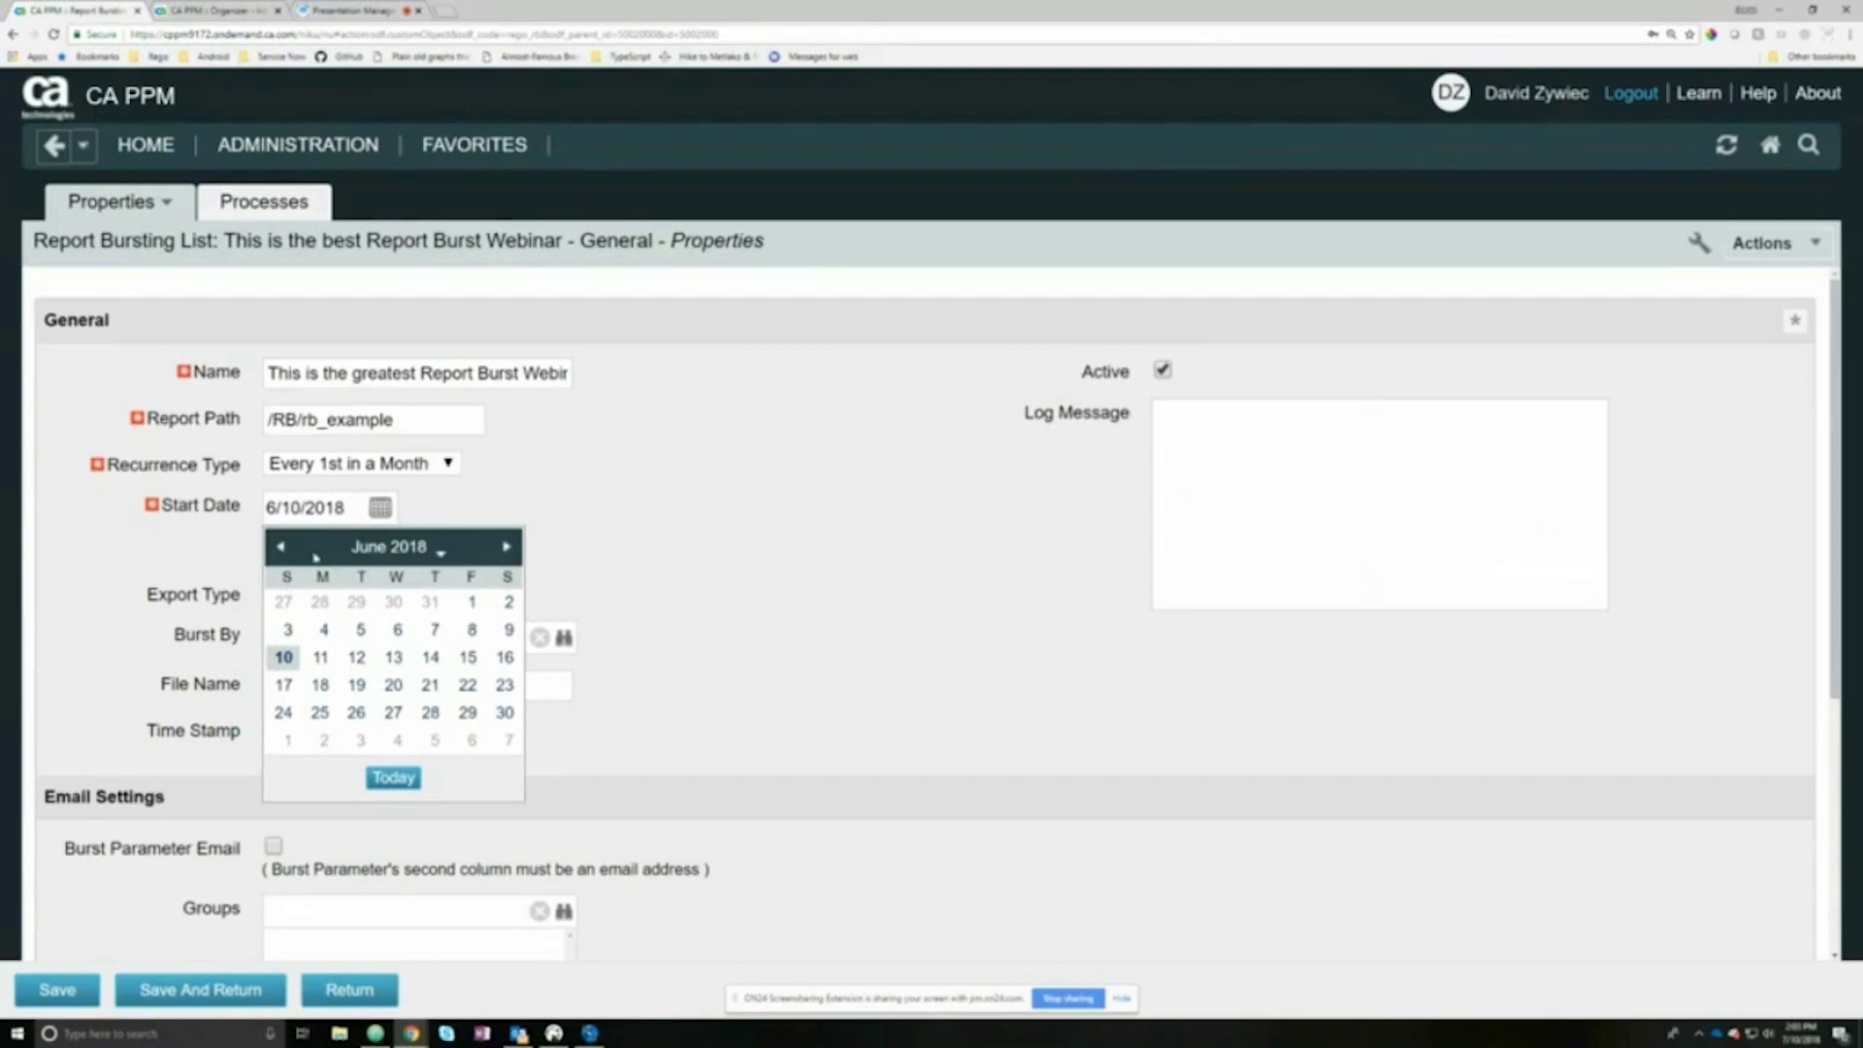
{"action": "left_click", "coordinate": [438, 467]}
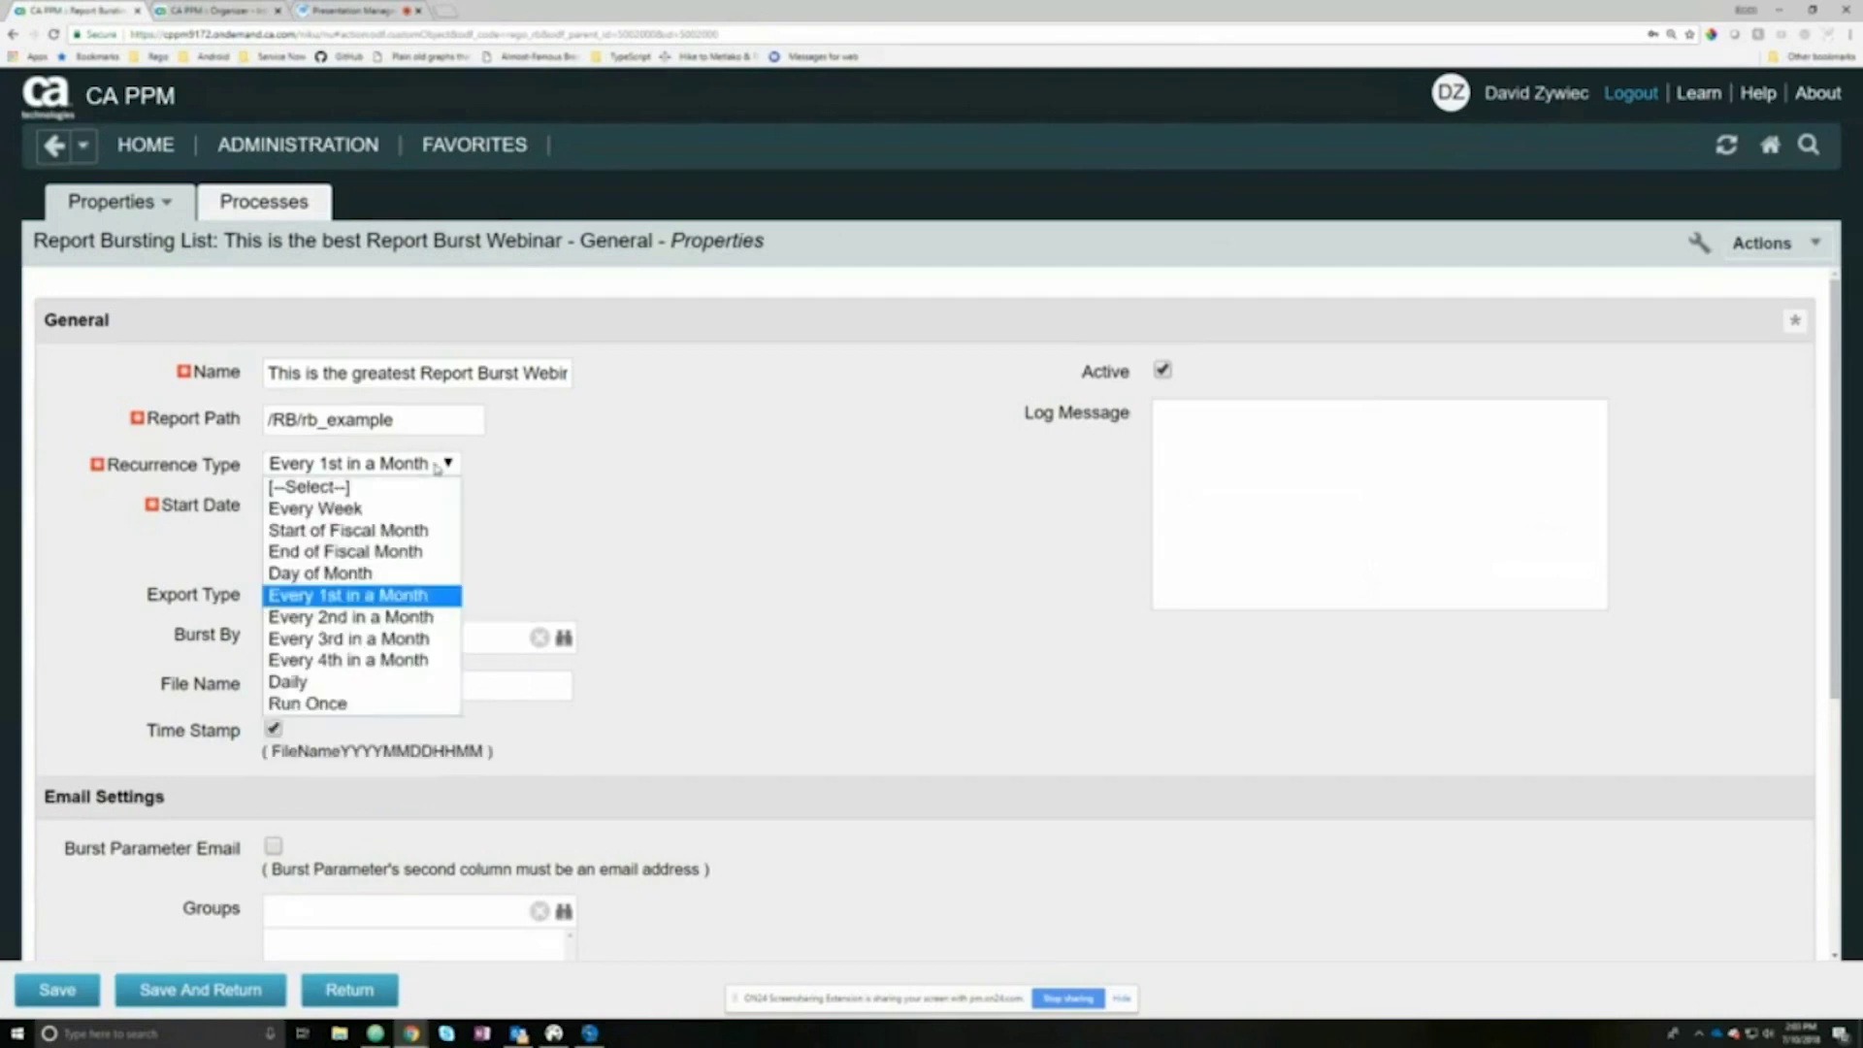
{"action": "left_click", "coordinate": [438, 467]}
{"action": "left_click", "coordinate": [438, 467]}
{"action": "left_click", "coordinate": [438, 466]}
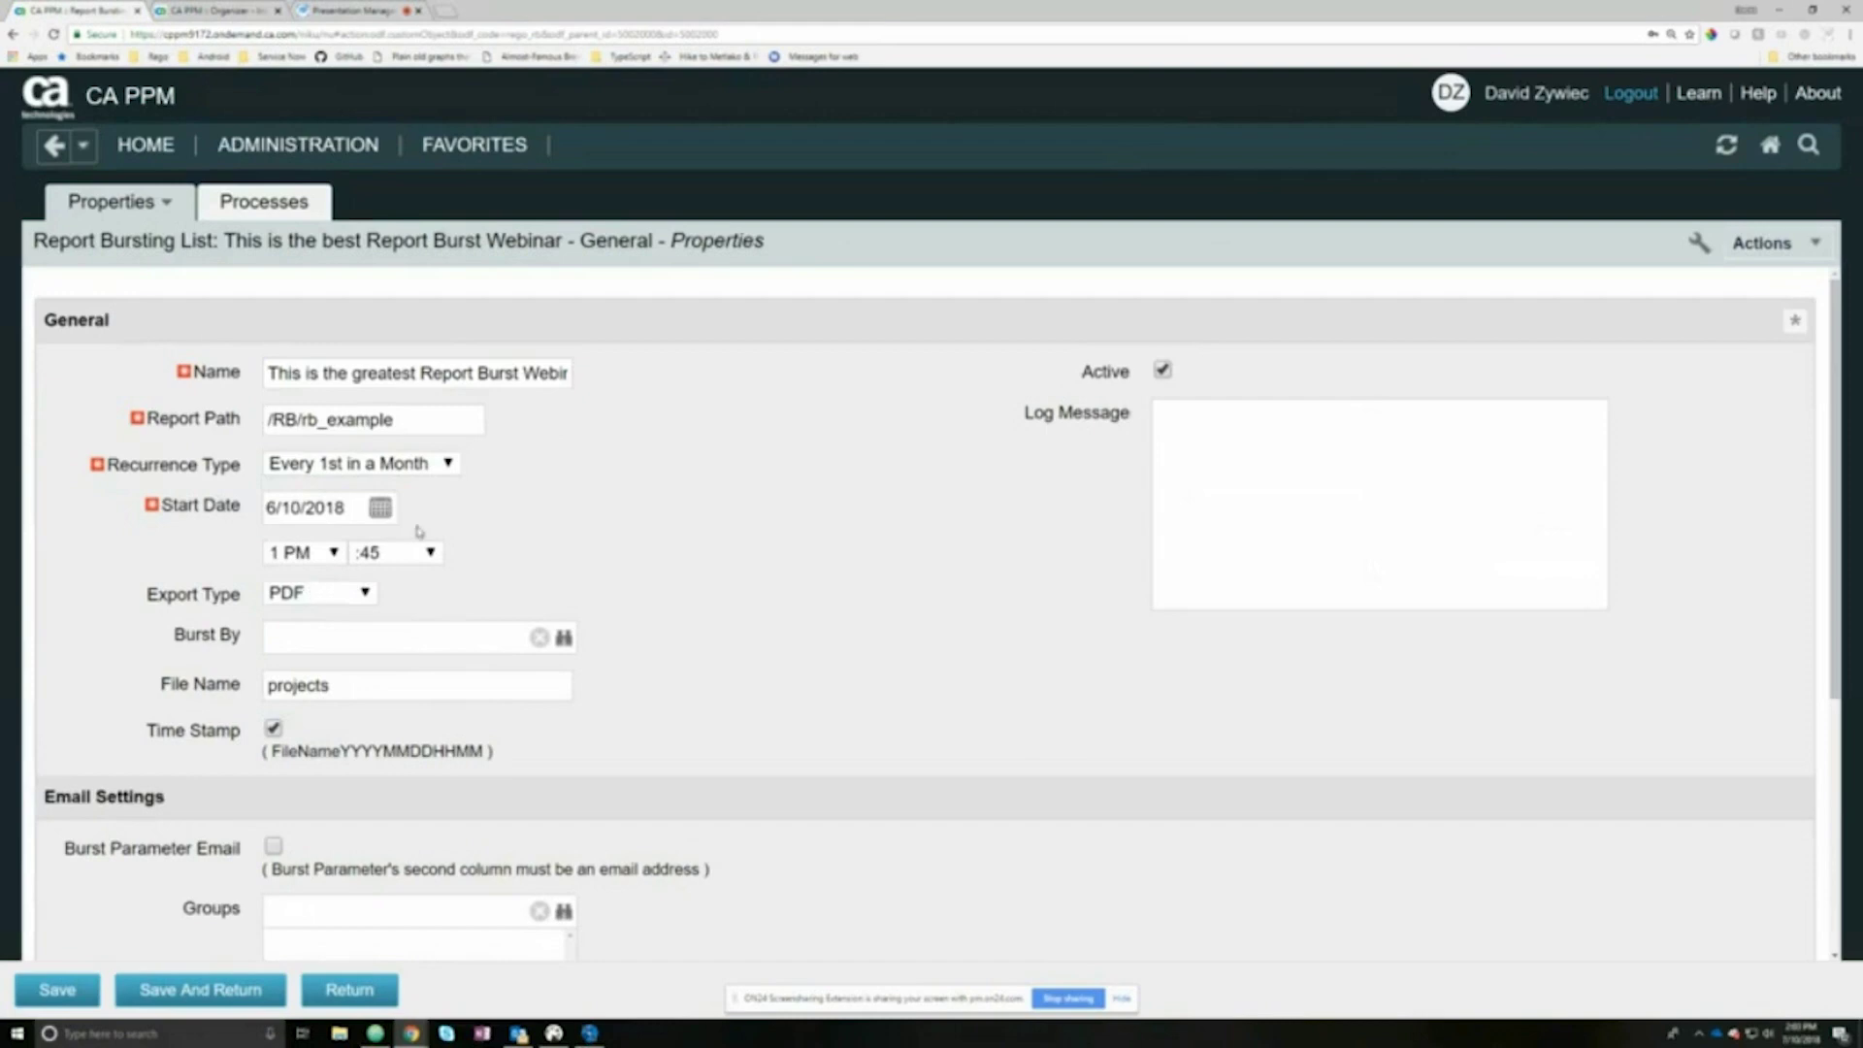
{"action": "left_click", "coordinate": [348, 473]}
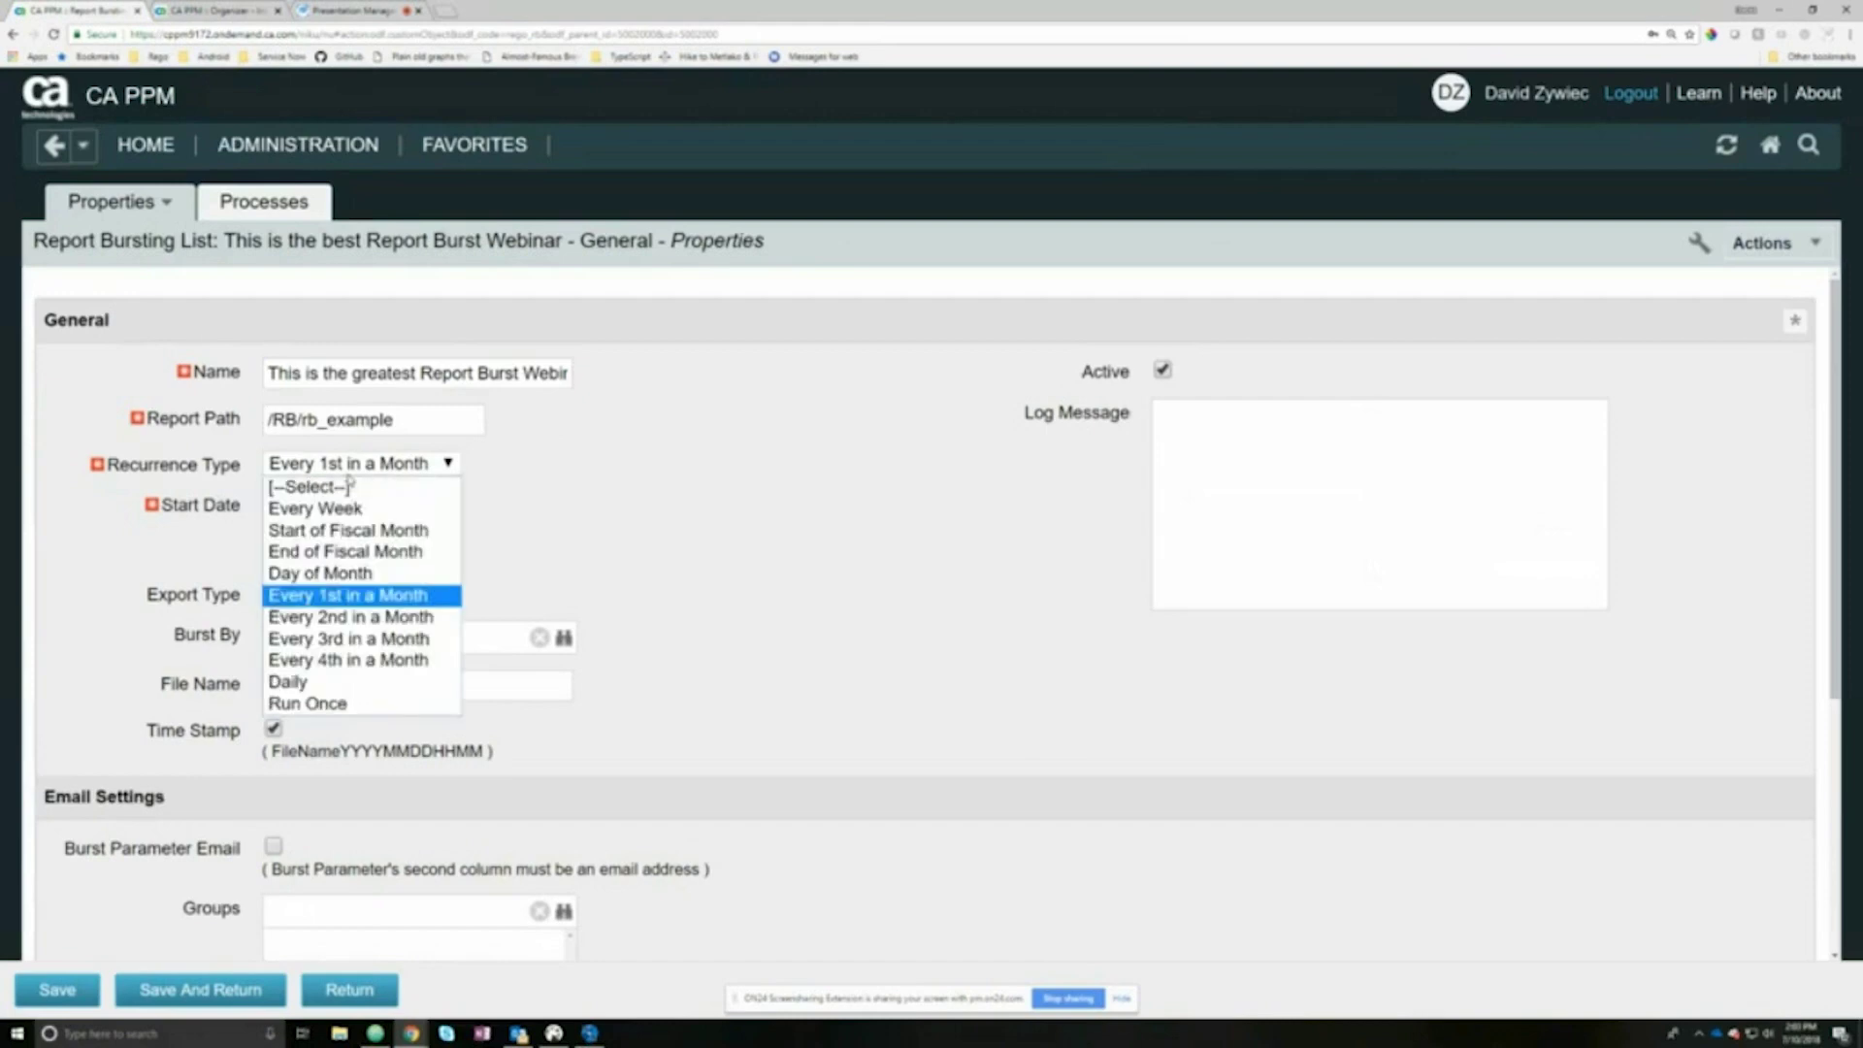
{"action": "left_click", "coordinate": [449, 462]}
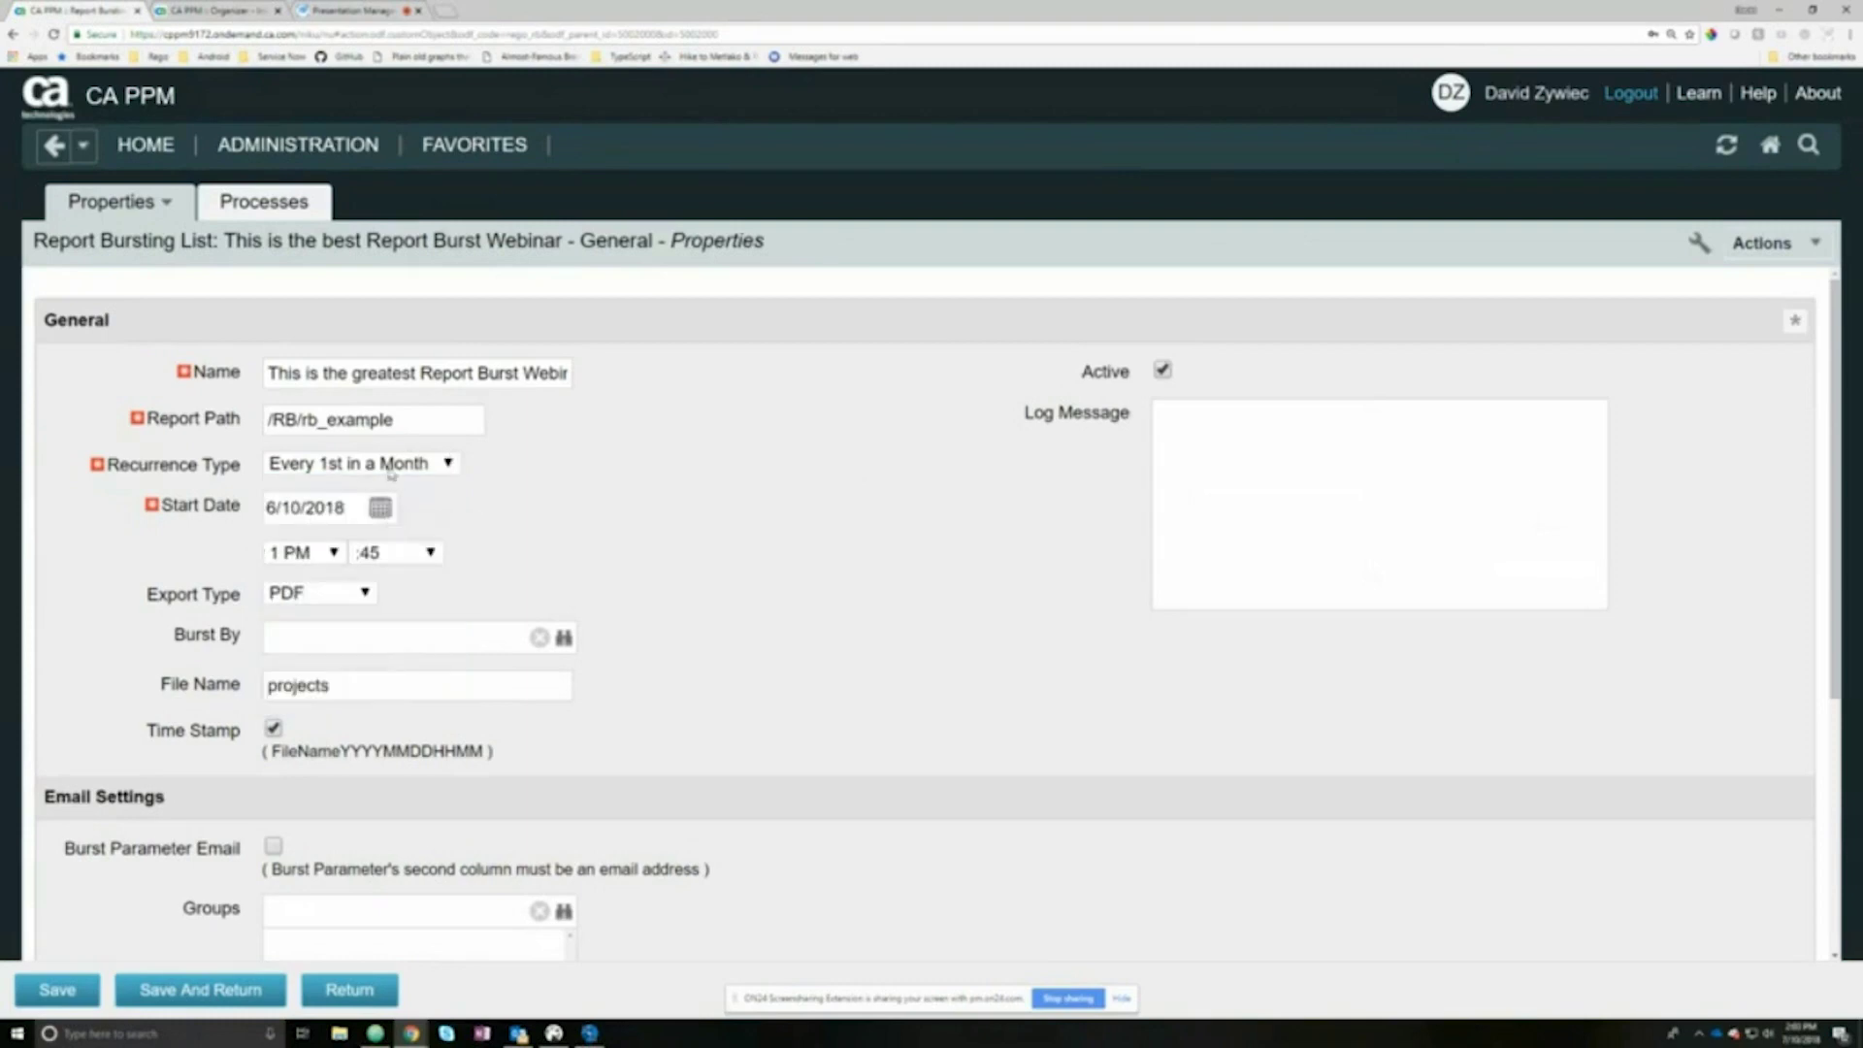
Step: Review the available start hours, start minutes and export types without changing them
{"action": "left_click", "coordinate": [312, 553]}
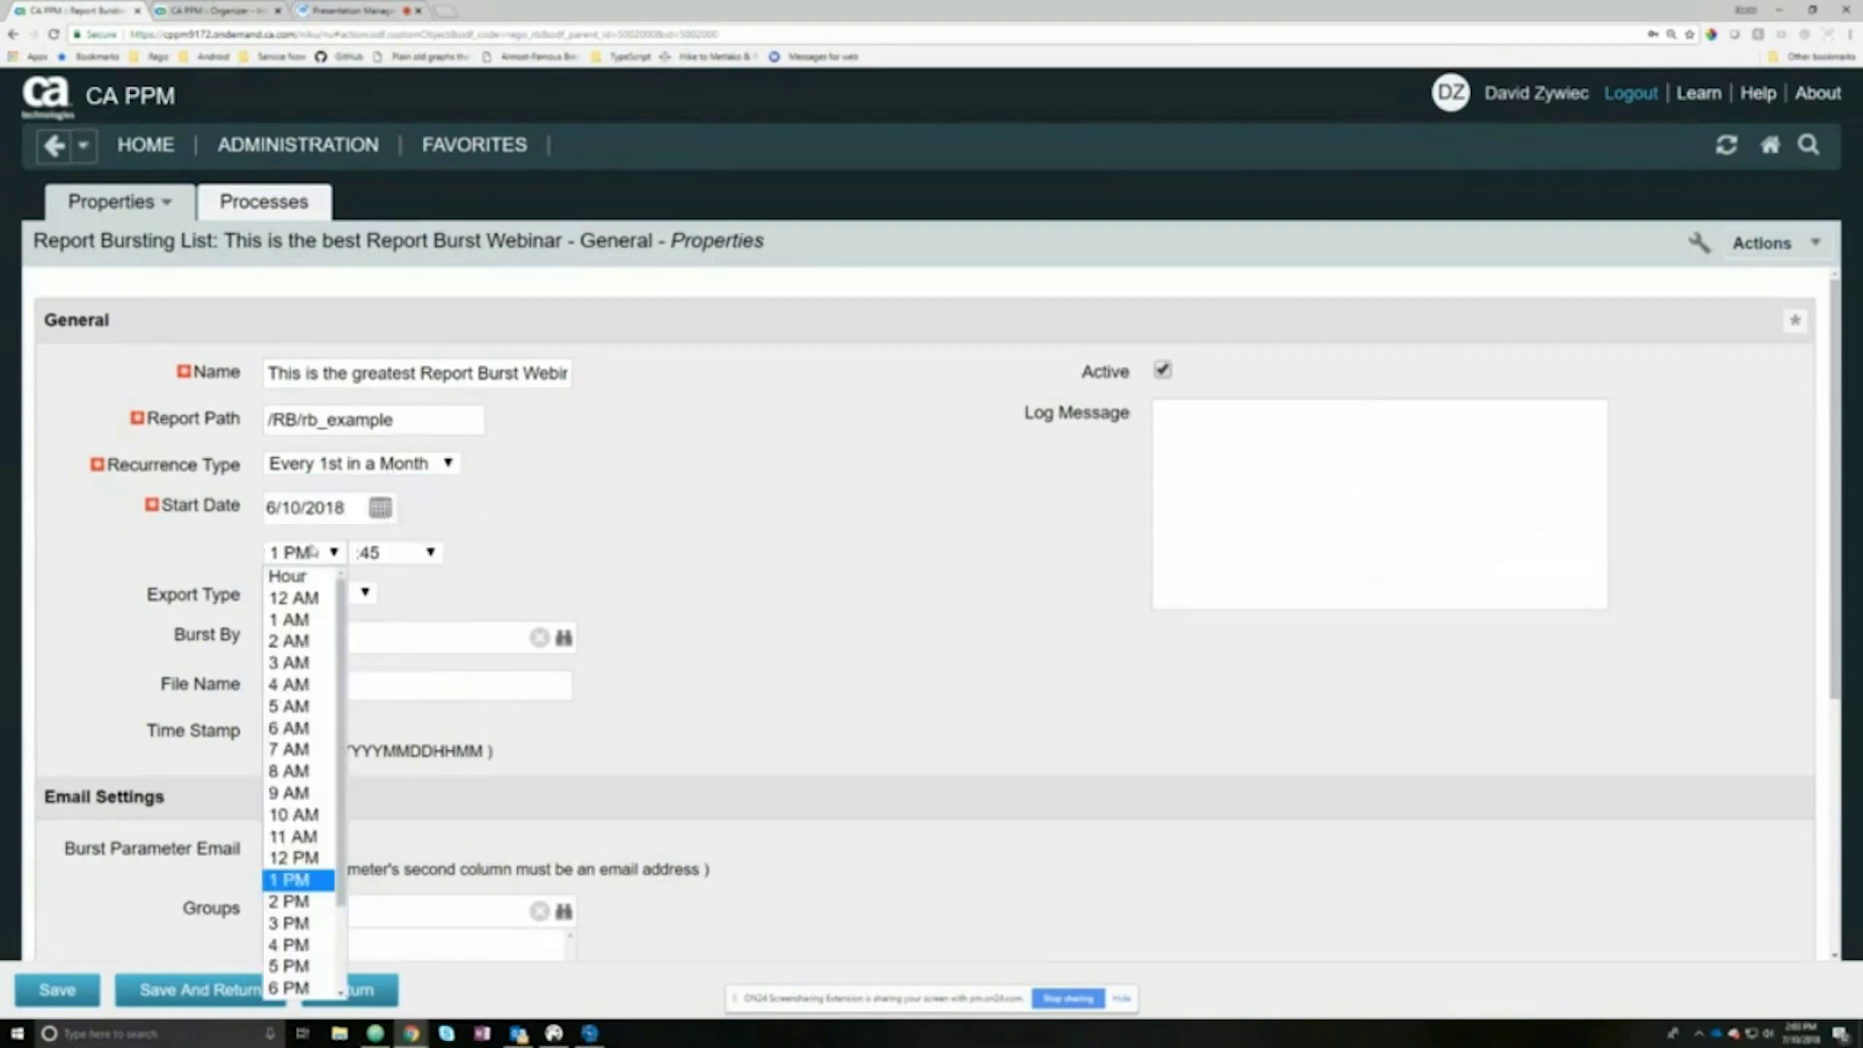
{"action": "left_click", "coordinate": [389, 546]}
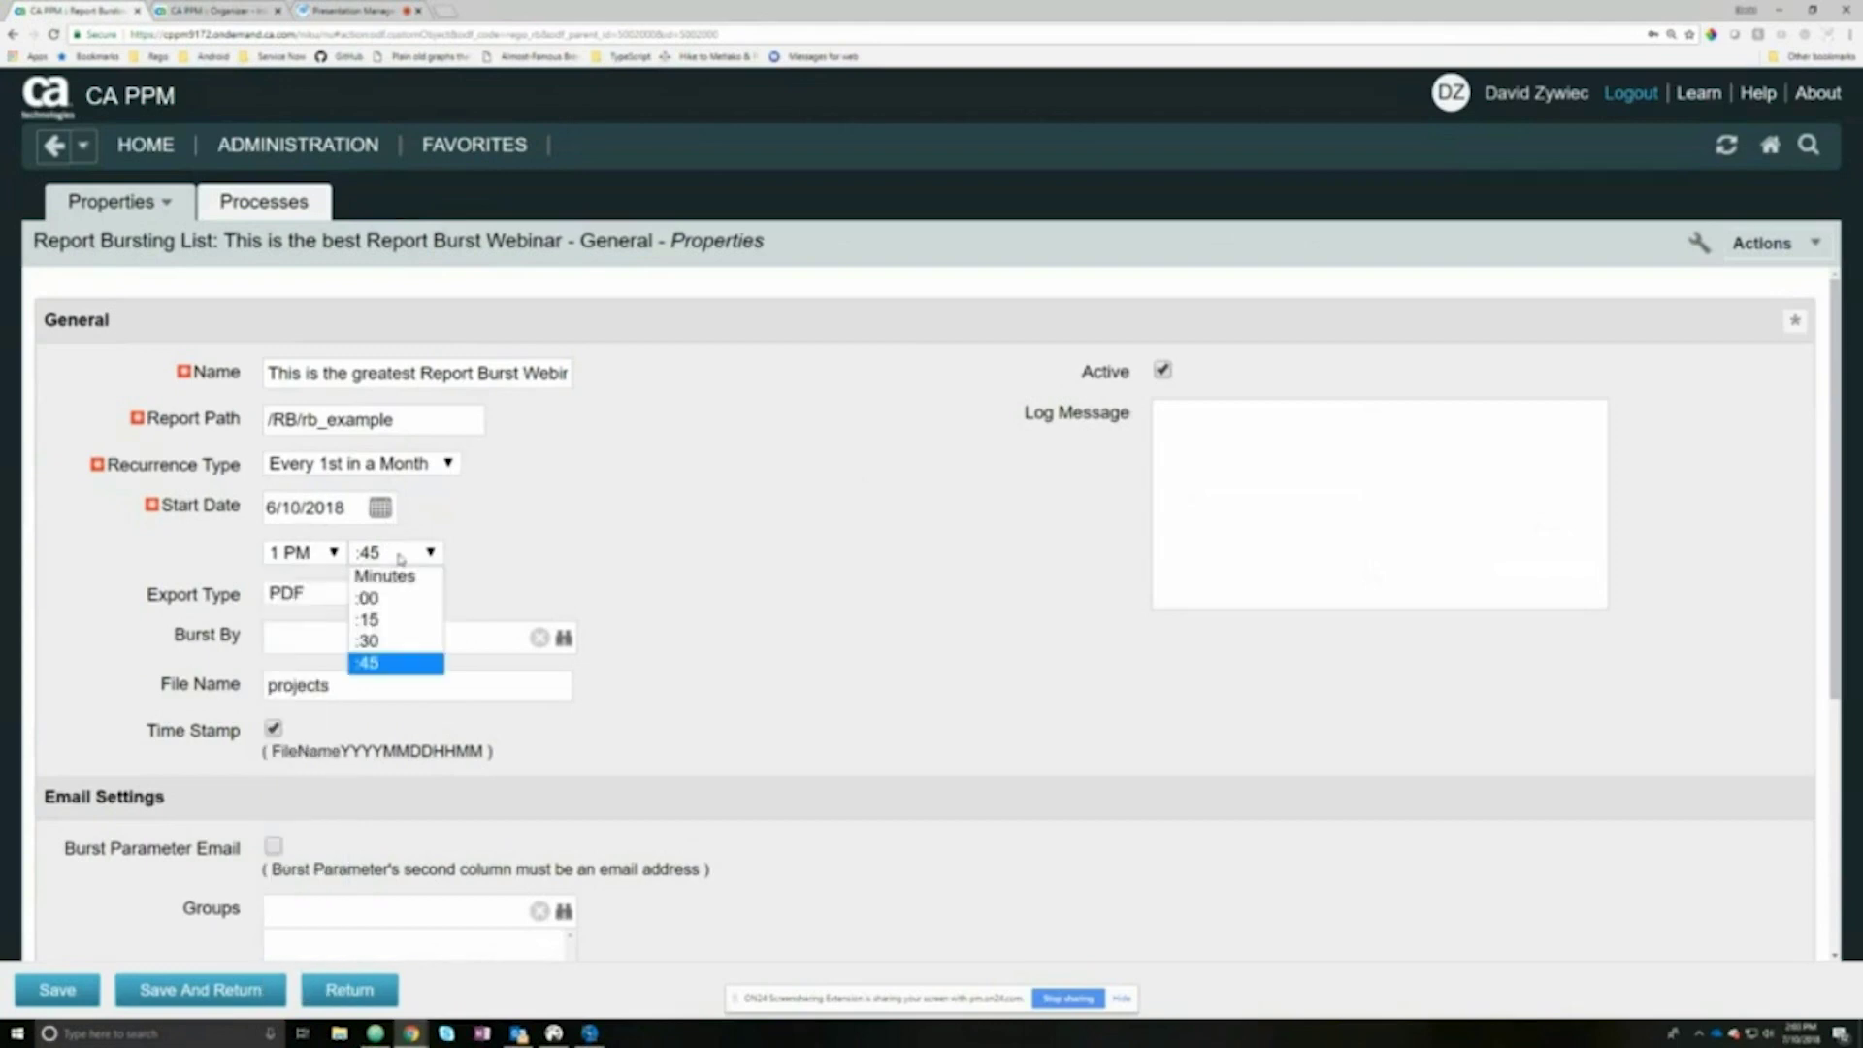
{"action": "left_click", "coordinate": [495, 550]}
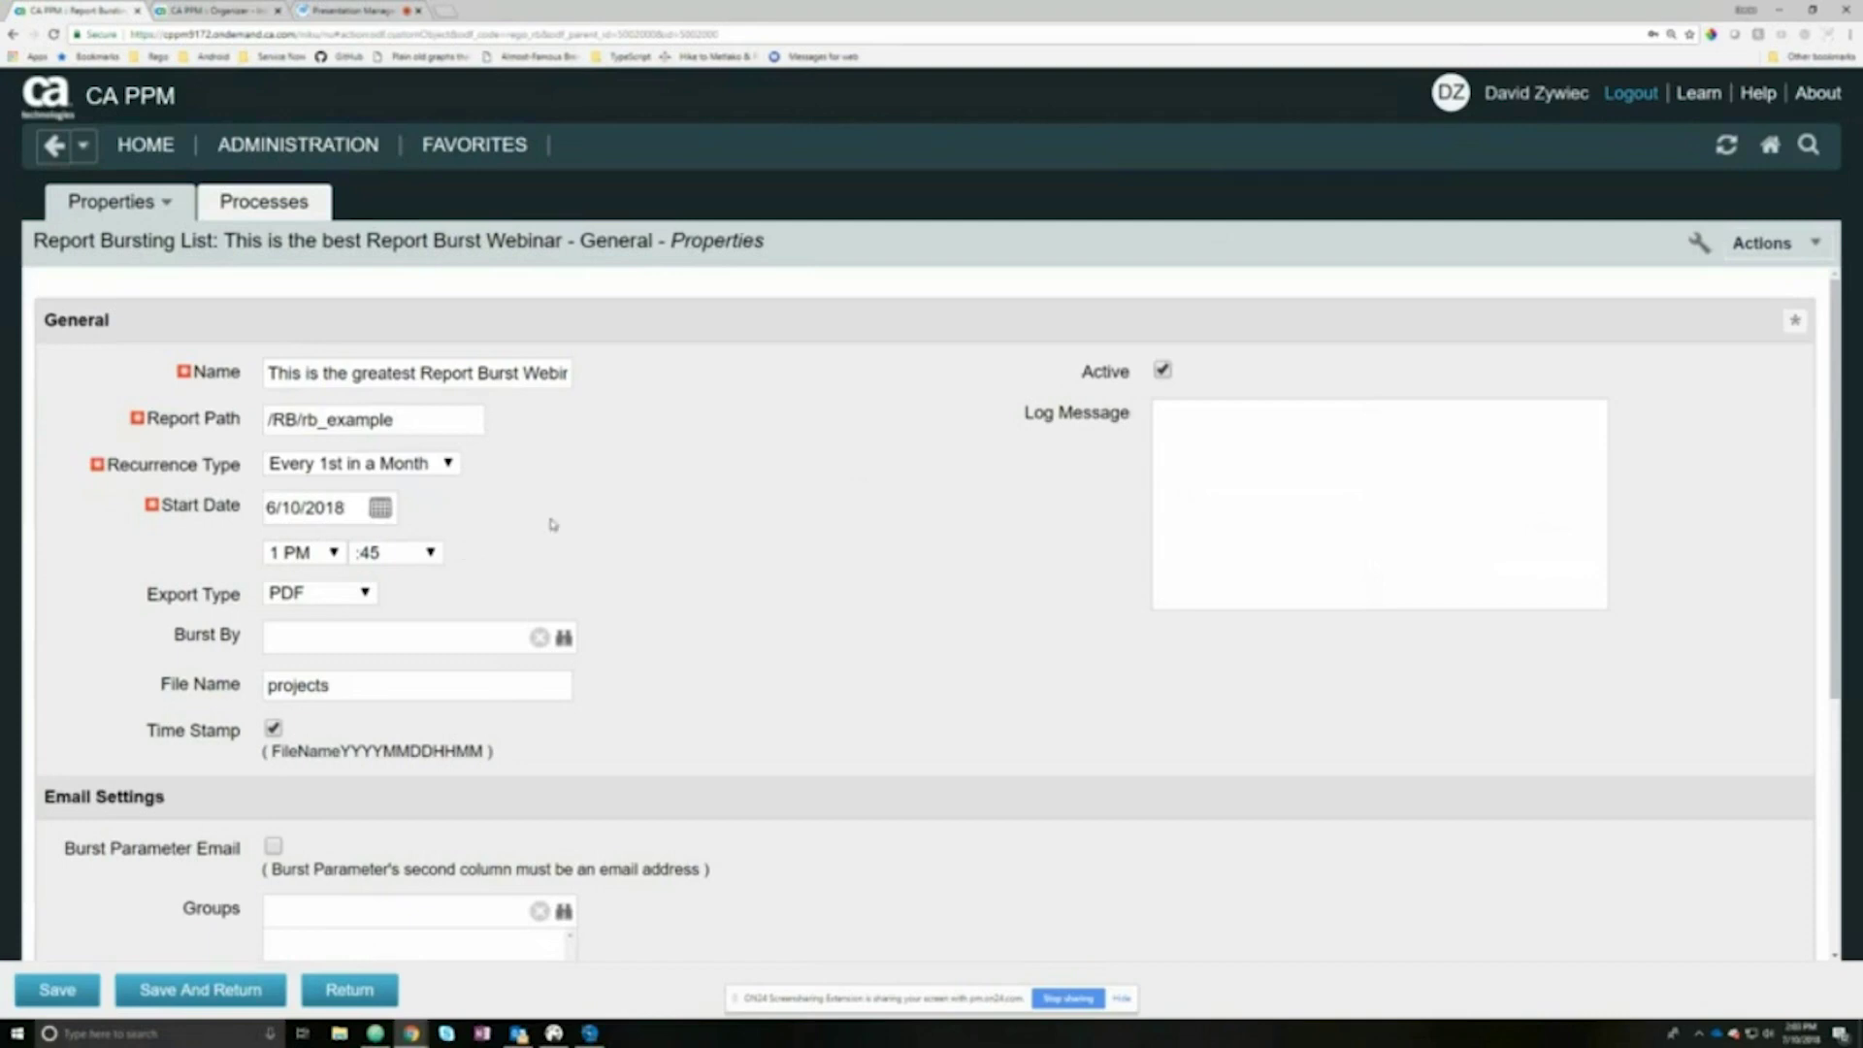
{"action": "left_click", "coordinate": [343, 600]}
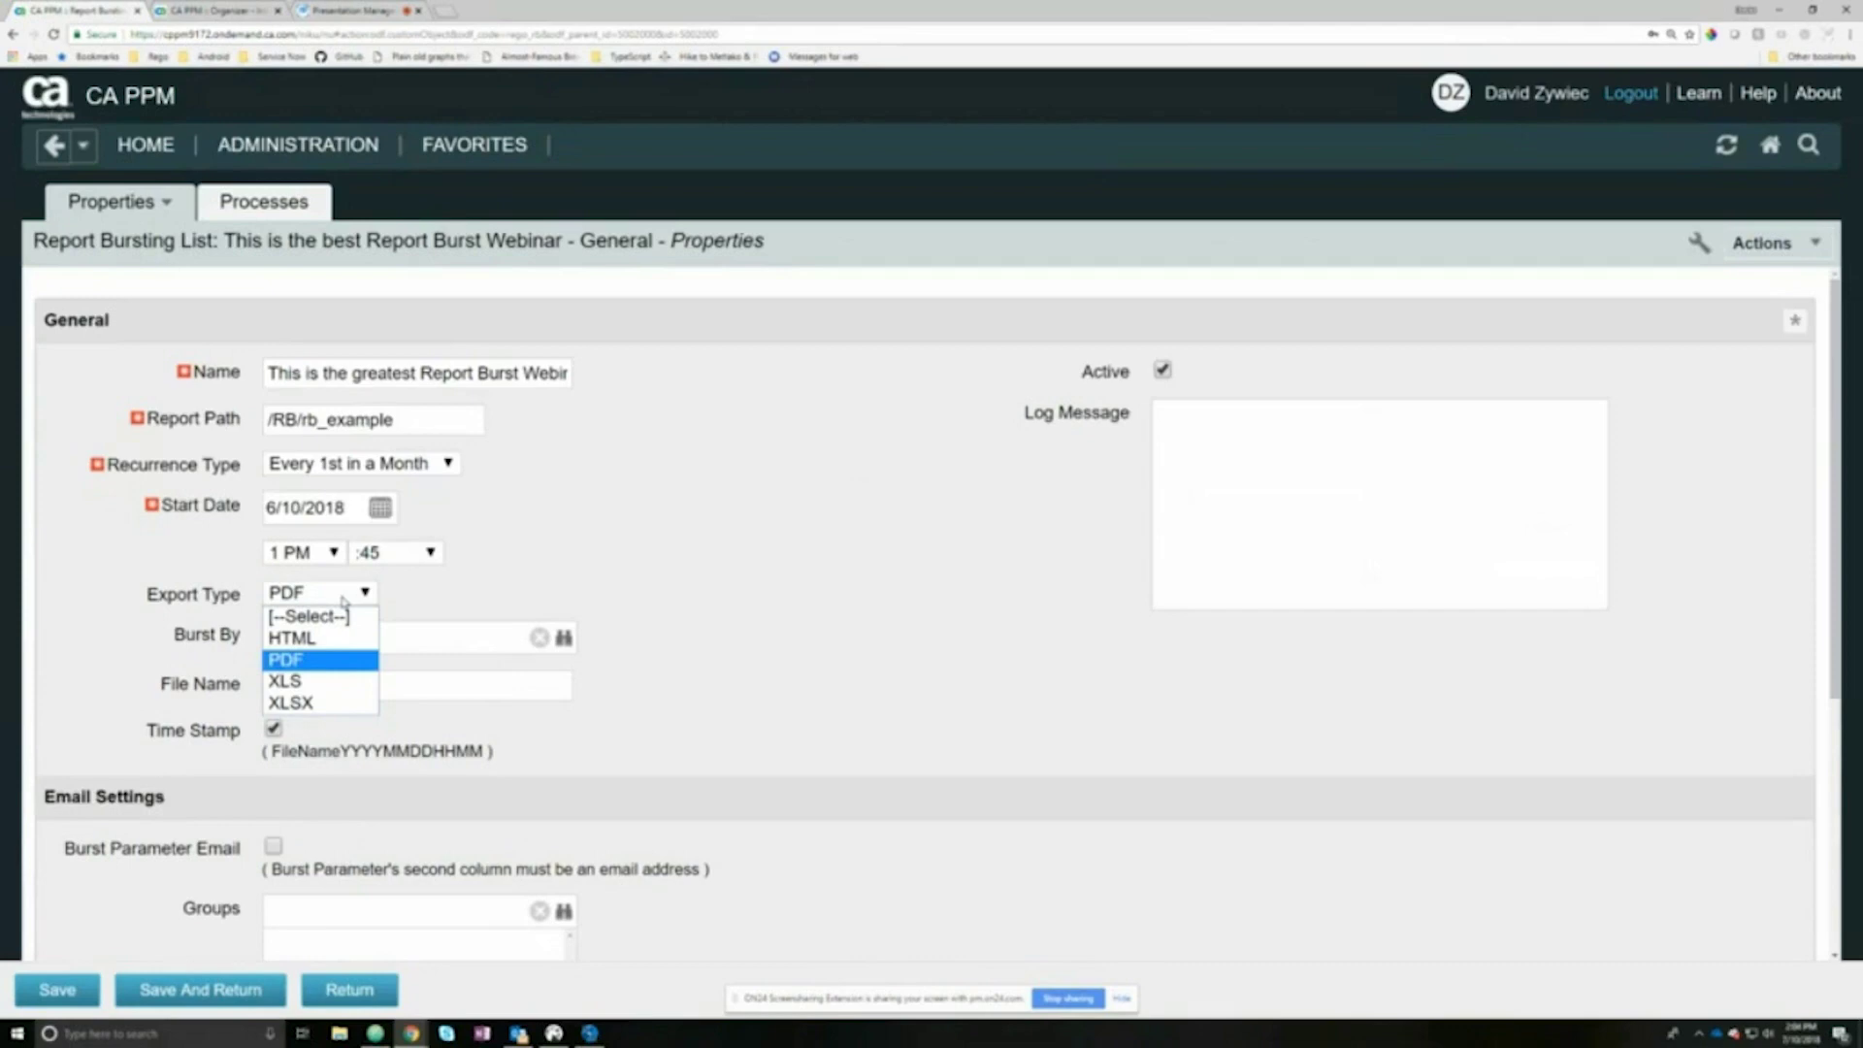
{"action": "left_click", "coordinate": [340, 597]}
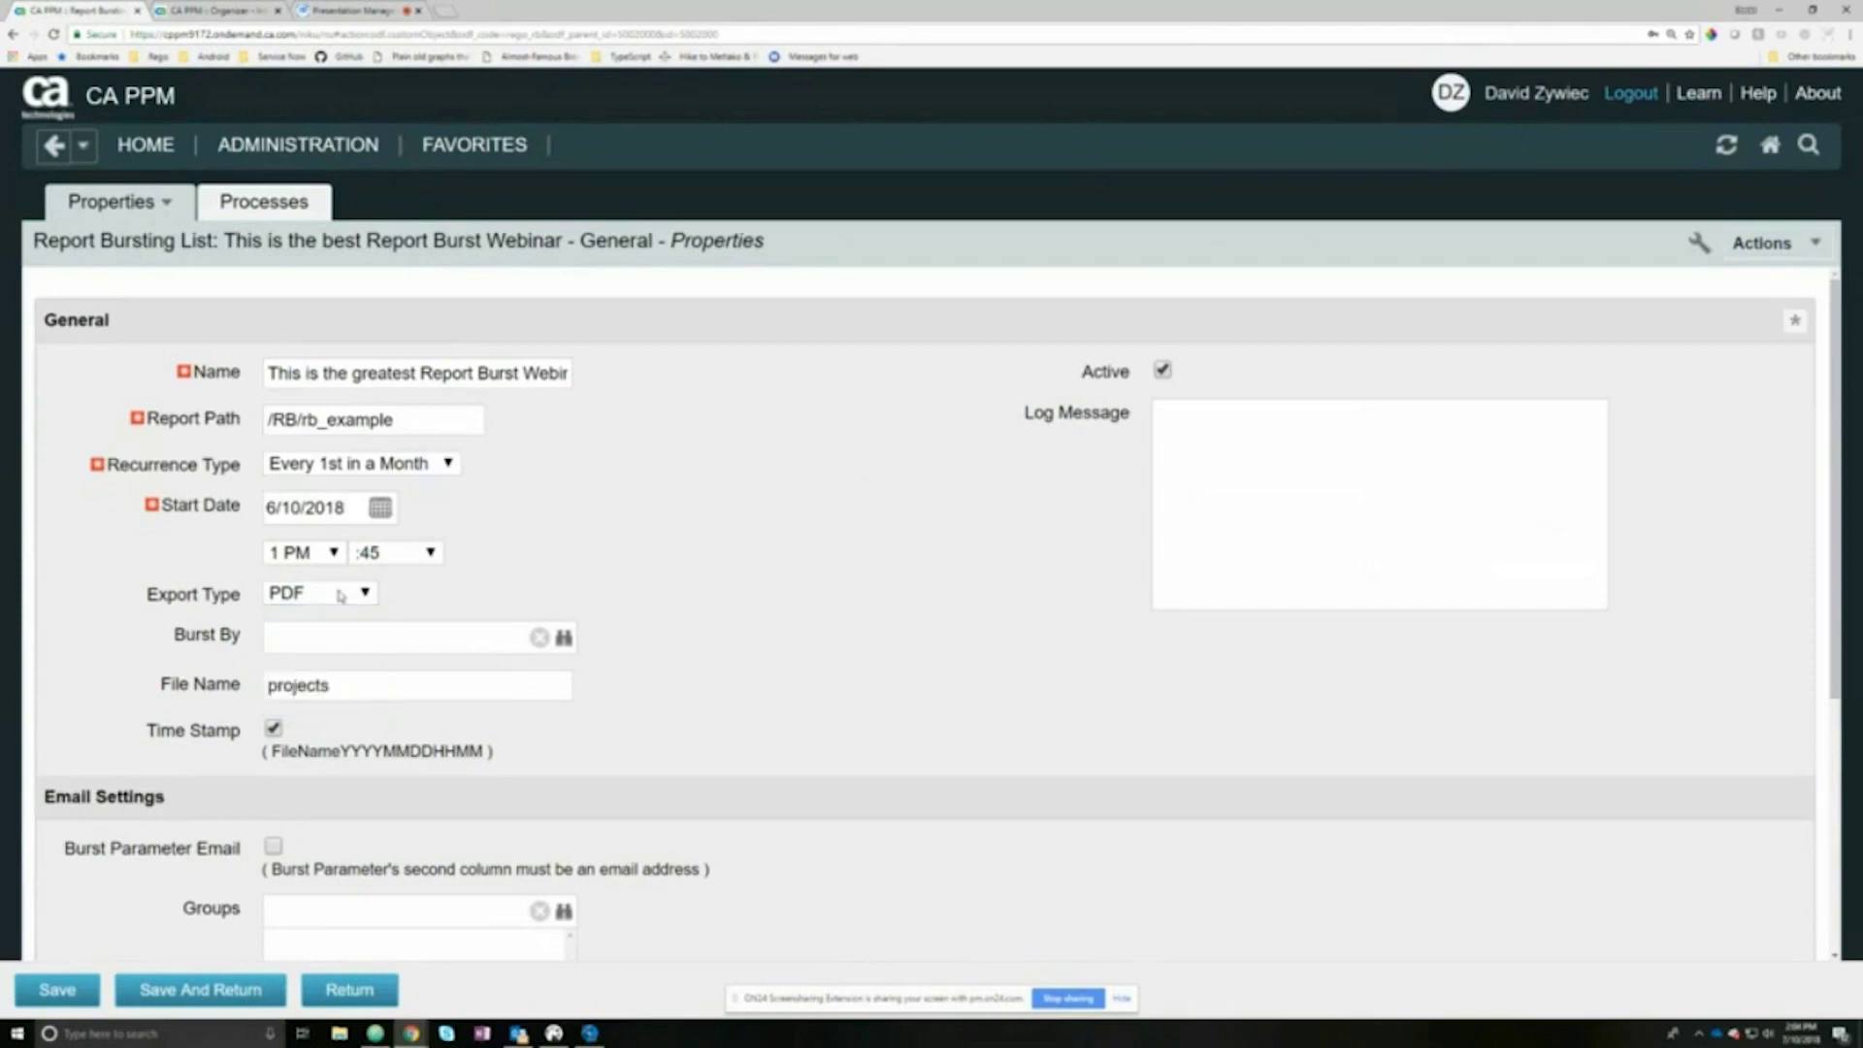
Step: Set the file name to new_webinar_ and decline the incoming call
{"action": "left_click", "coordinate": [330, 688]}
{"action": "double_click", "coordinate": [314, 696]}
{"action": "left_click", "coordinate": [492, 714]}
{"action": "double_click", "coordinate": [406, 683]}
{"action": "type", "text": "new_webinar_"}
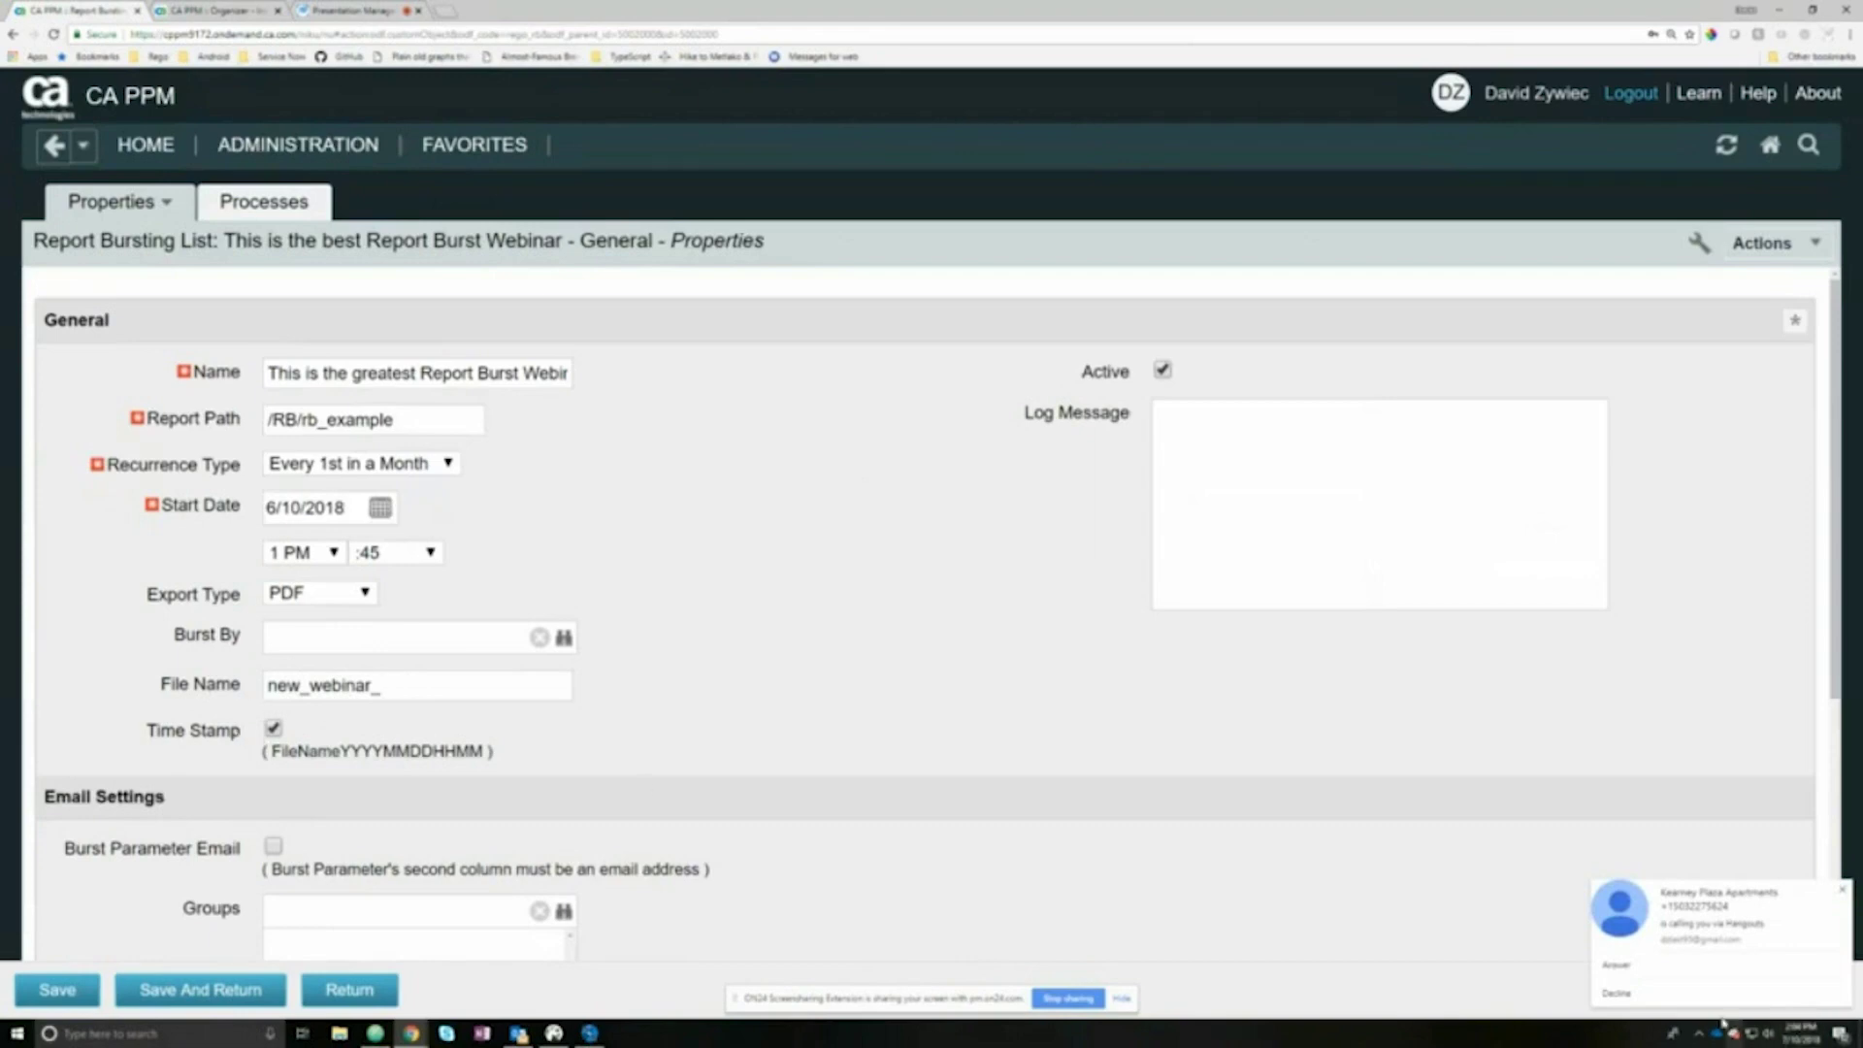
{"action": "left_click", "coordinate": [1616, 993]}
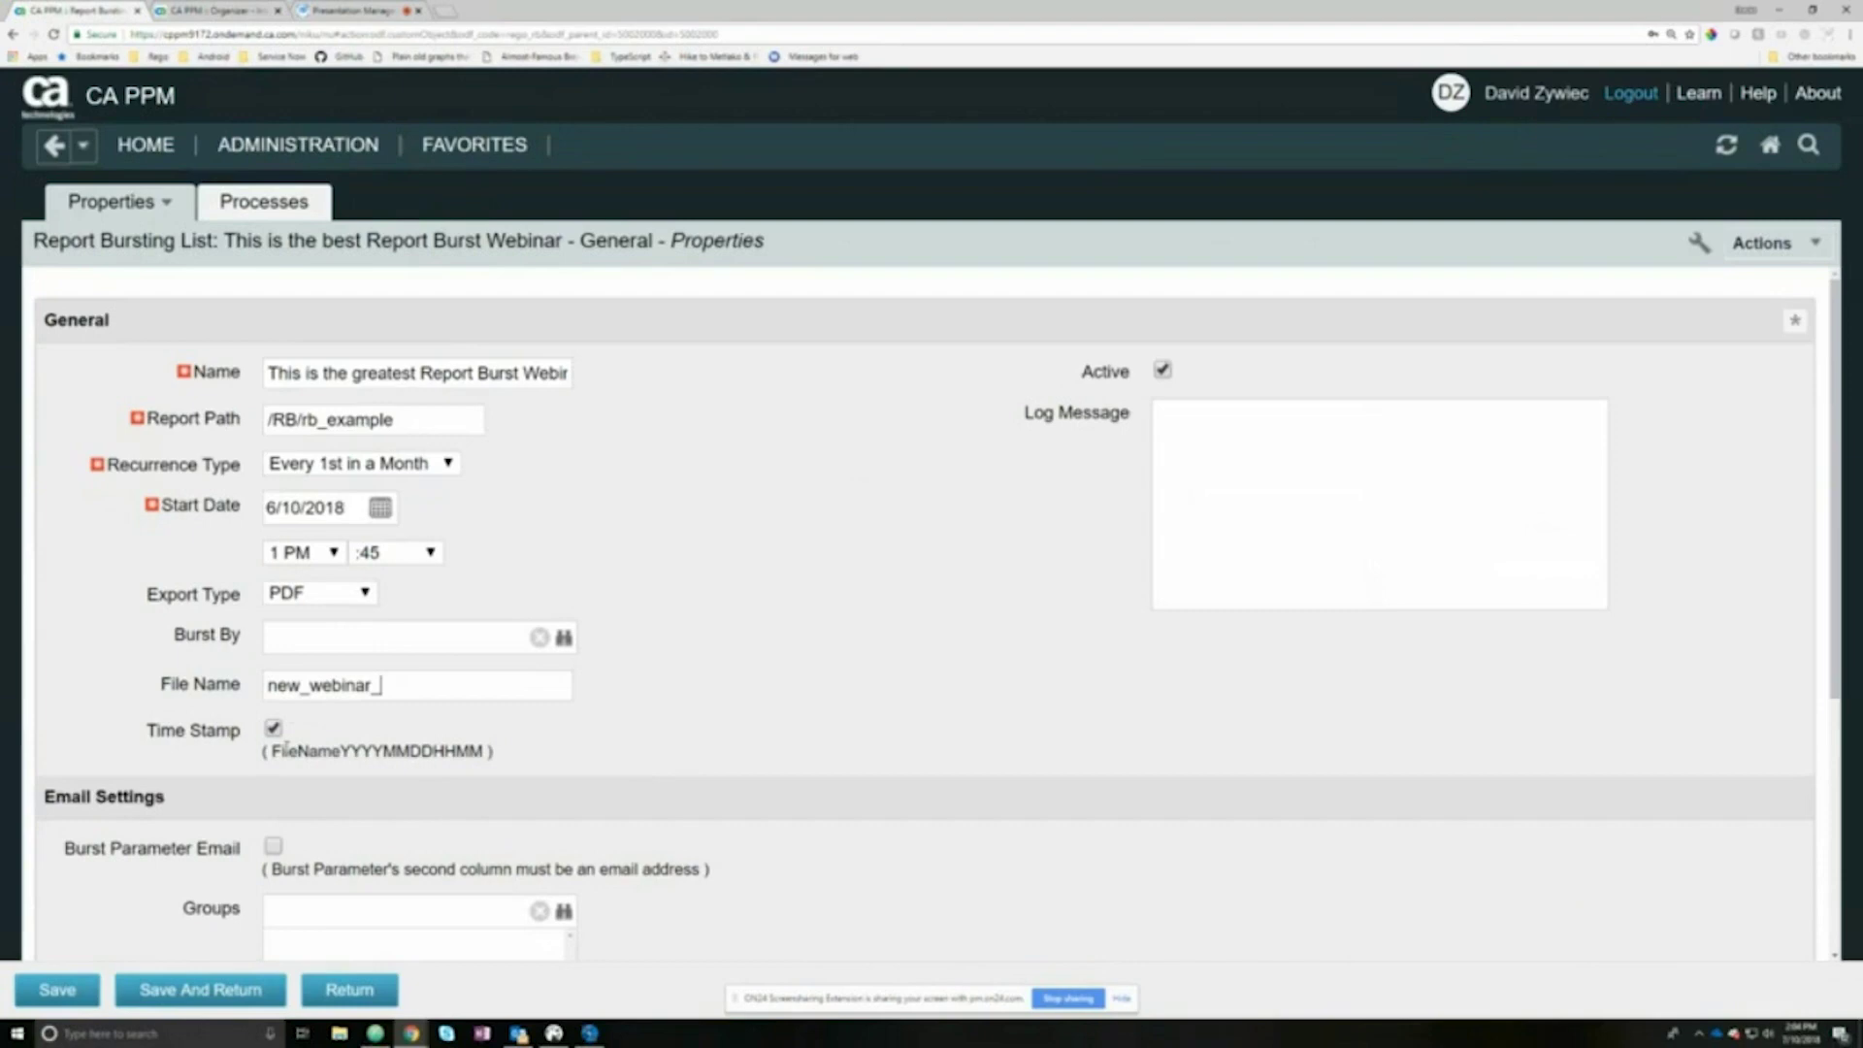
Step: Examine the time stamp format and switch the Time Stamp option off and back on
{"action": "left_click_drag", "start_coordinate": [340, 751], "coordinate": [483, 751]}
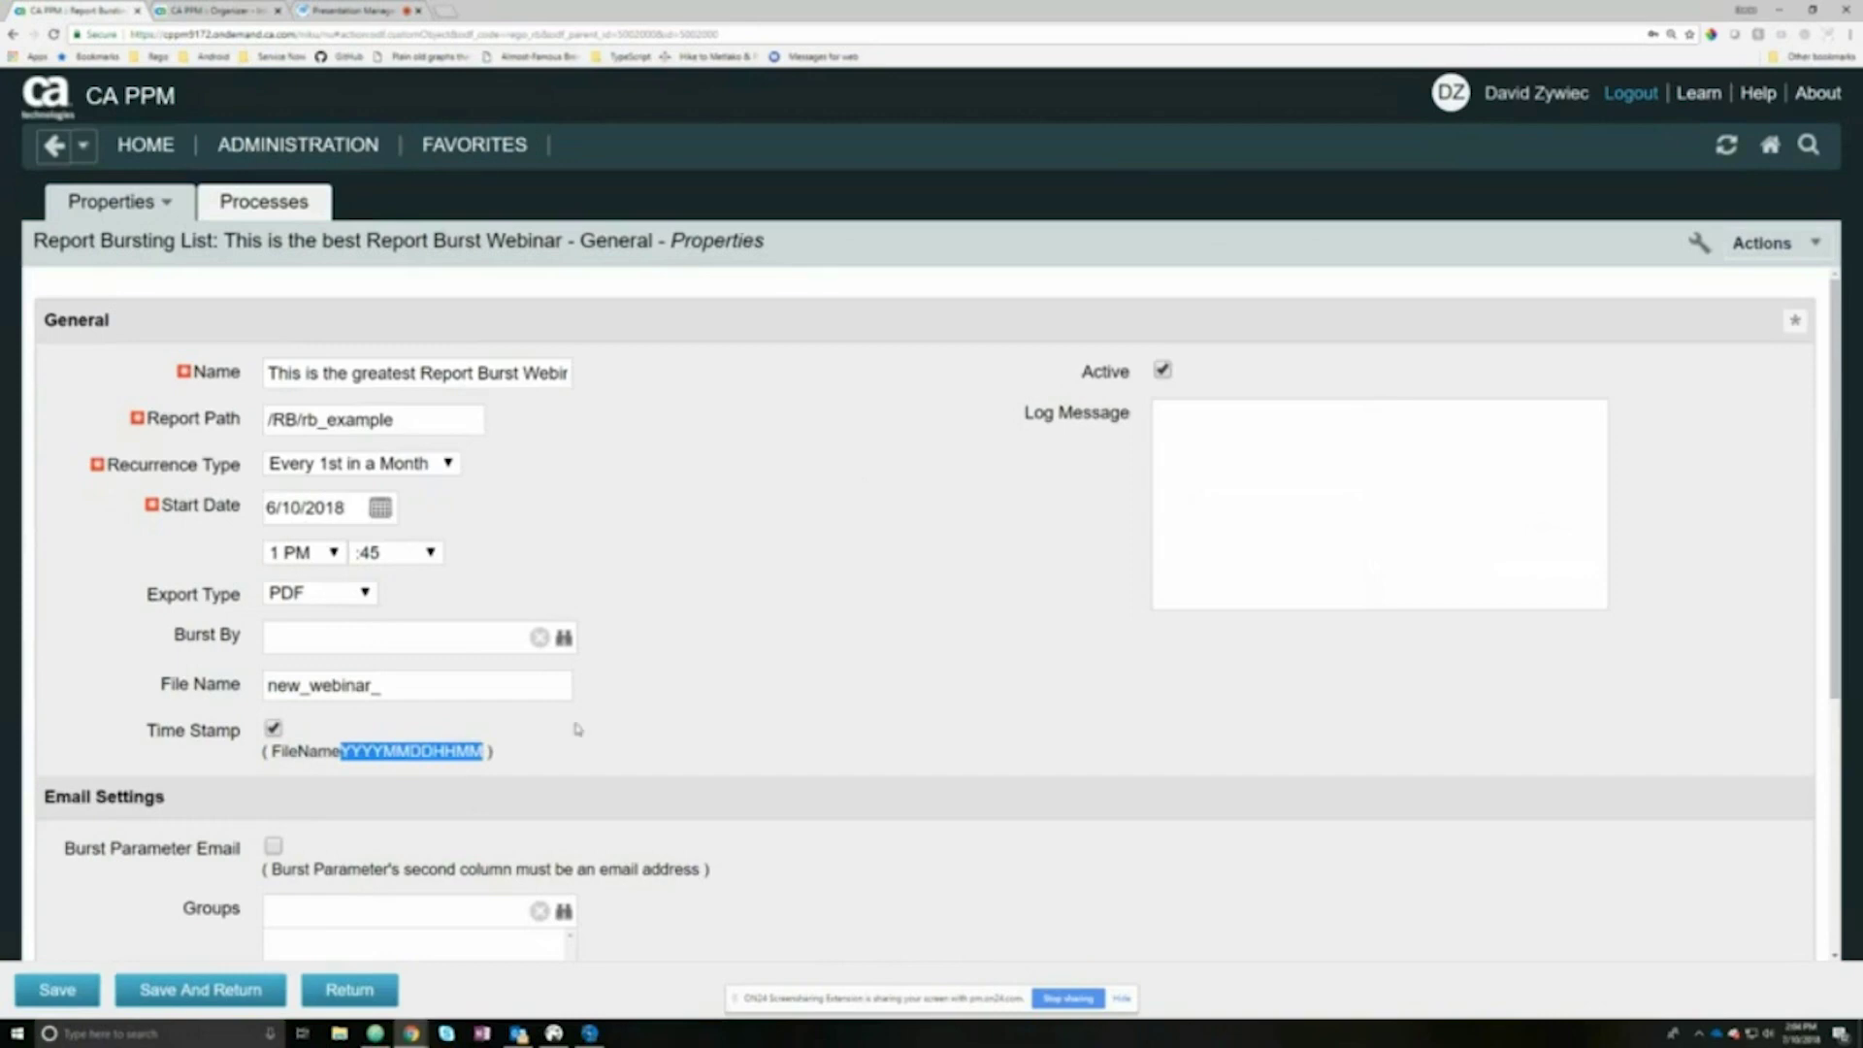
{"action": "left_click", "coordinate": [273, 728]}
{"action": "left_click", "coordinate": [274, 728]}
{"action": "left_click", "coordinate": [460, 739]}
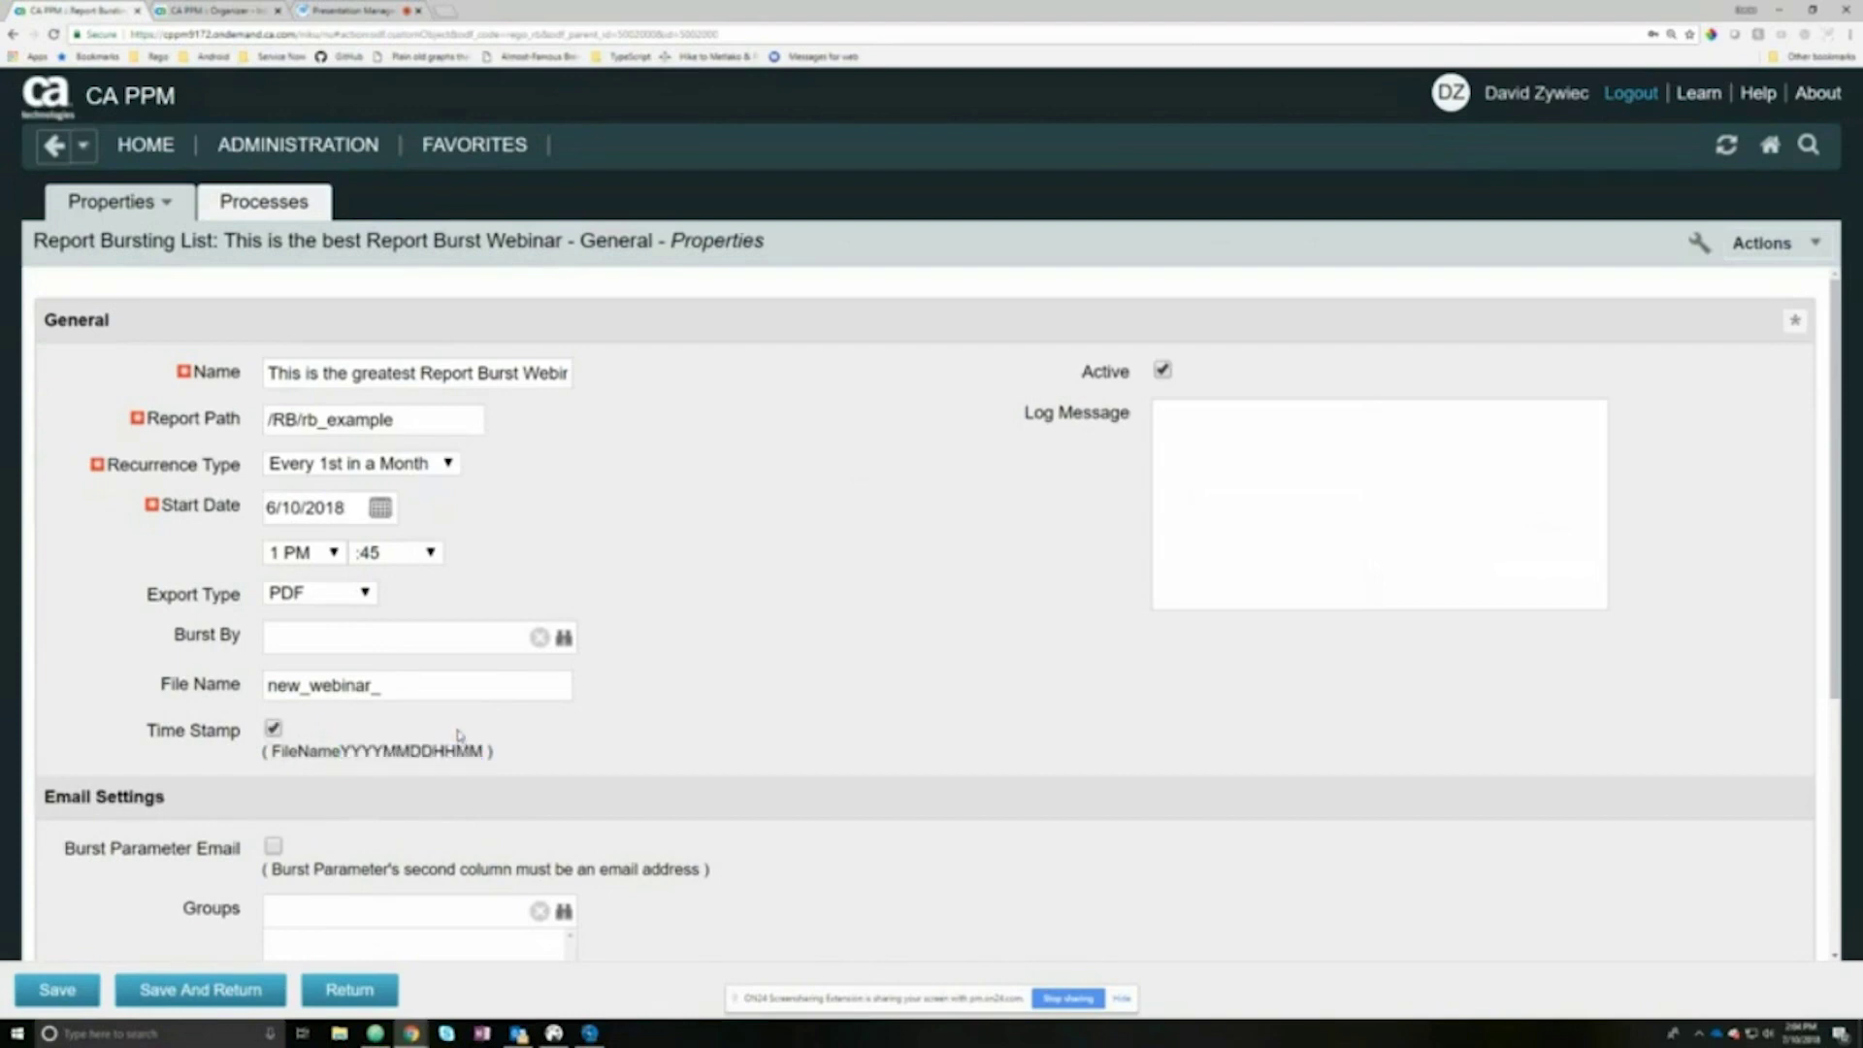
Step: Browse the user groups available as email recipients and return without adding any
{"action": "scroll", "coordinate": [519, 680], "scroll_direction": "down", "scroll_amount": 3}
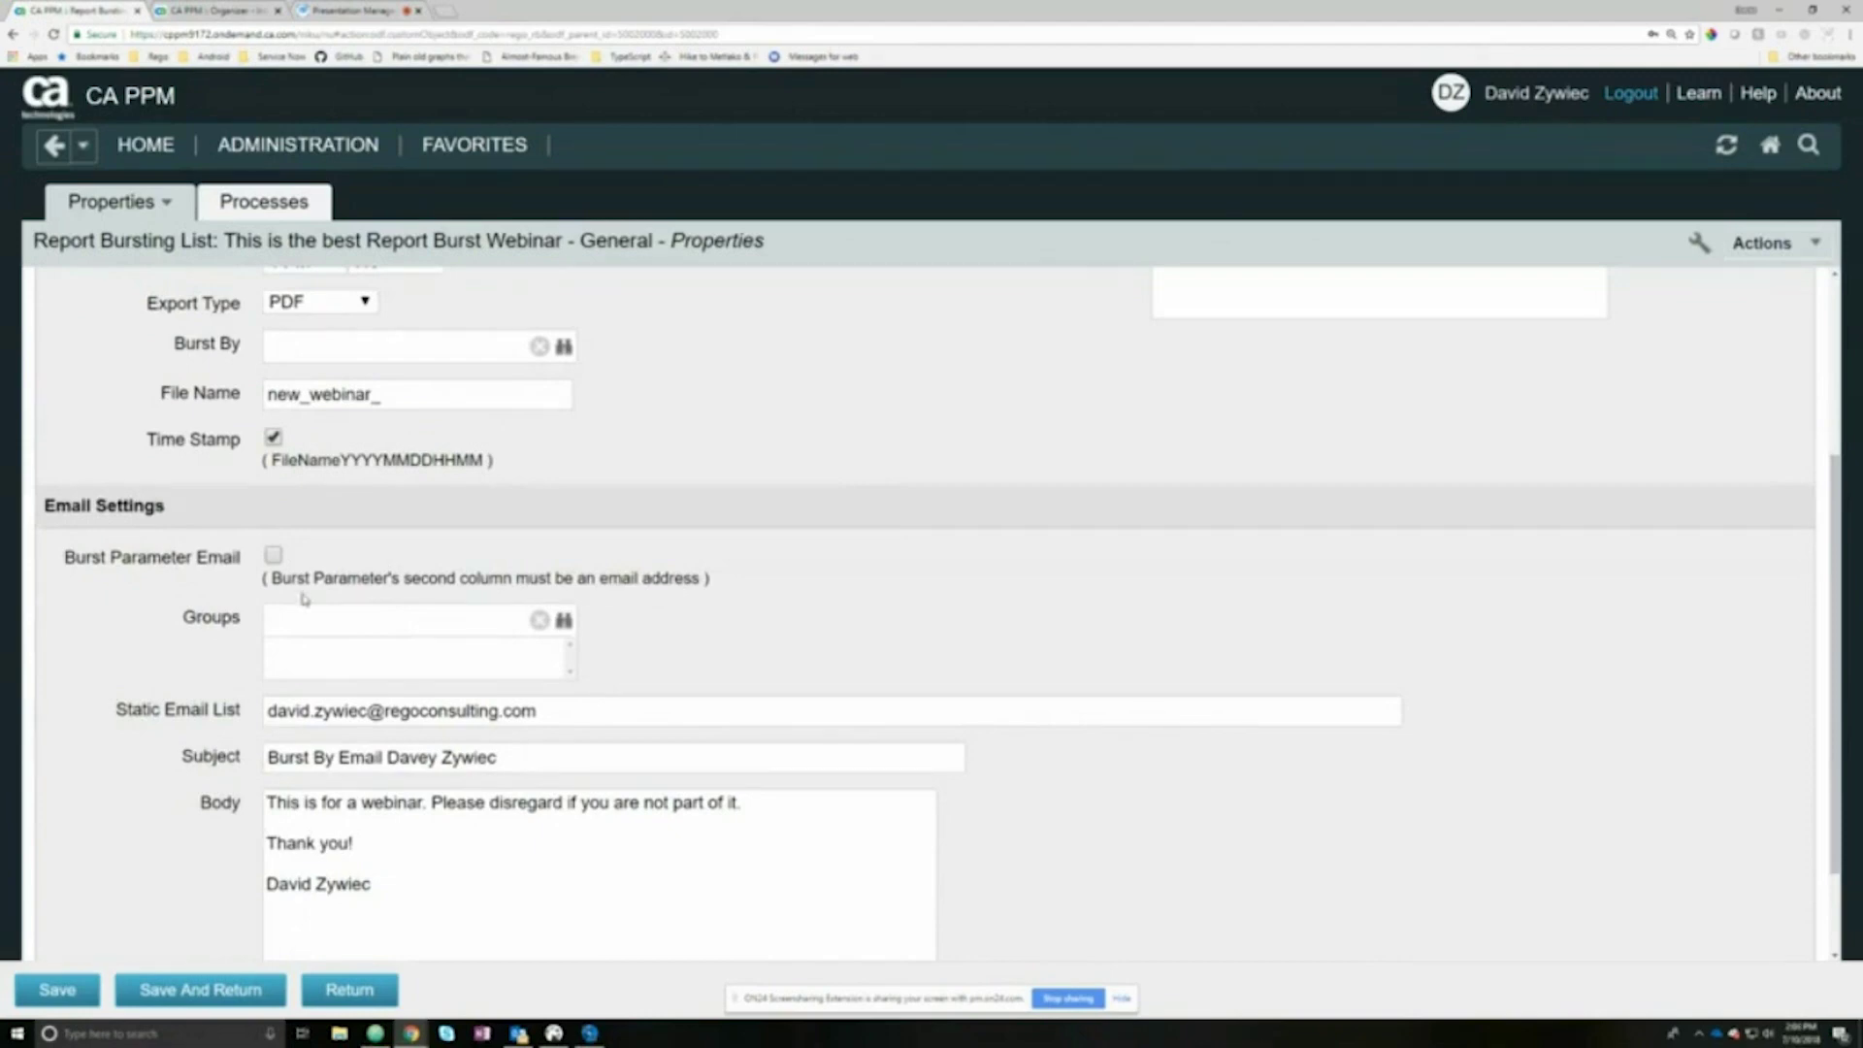
{"action": "left_click", "coordinate": [567, 621]}
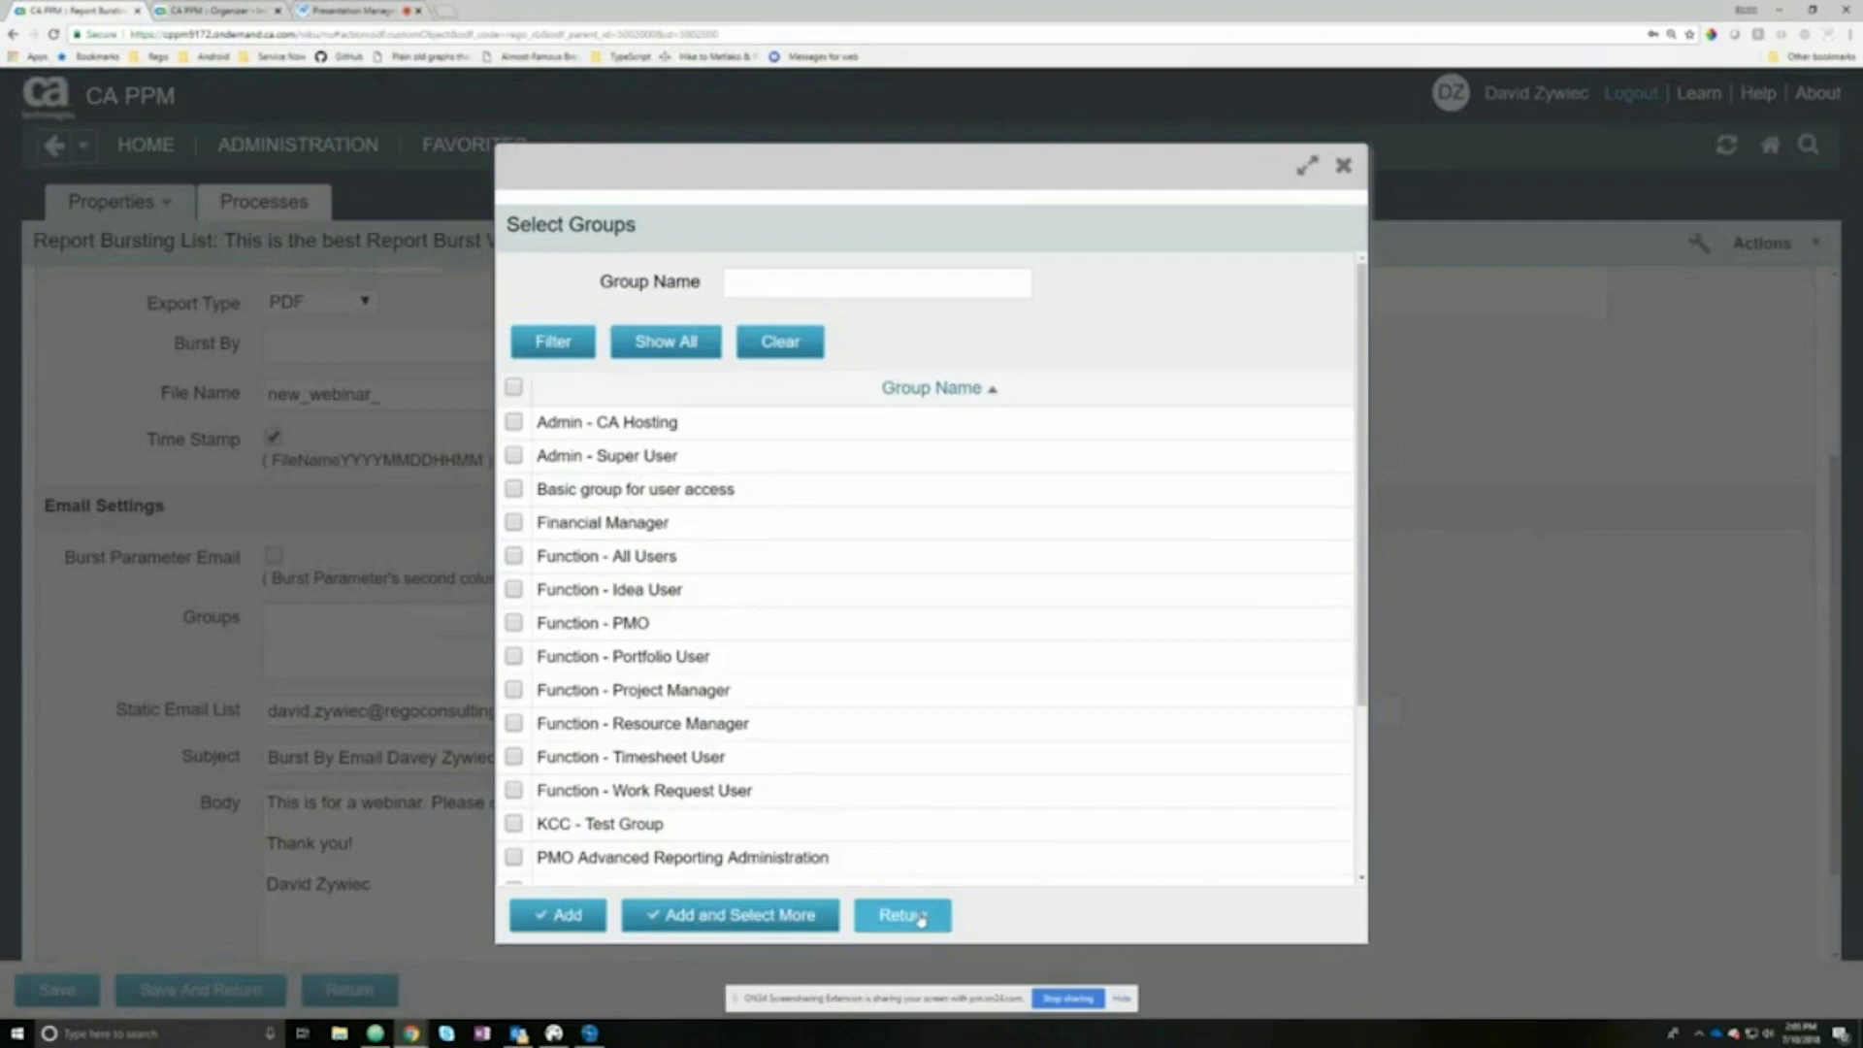
{"action": "left_click", "coordinate": [920, 918]}
{"action": "mouse_move", "coordinate": [298, 144]}
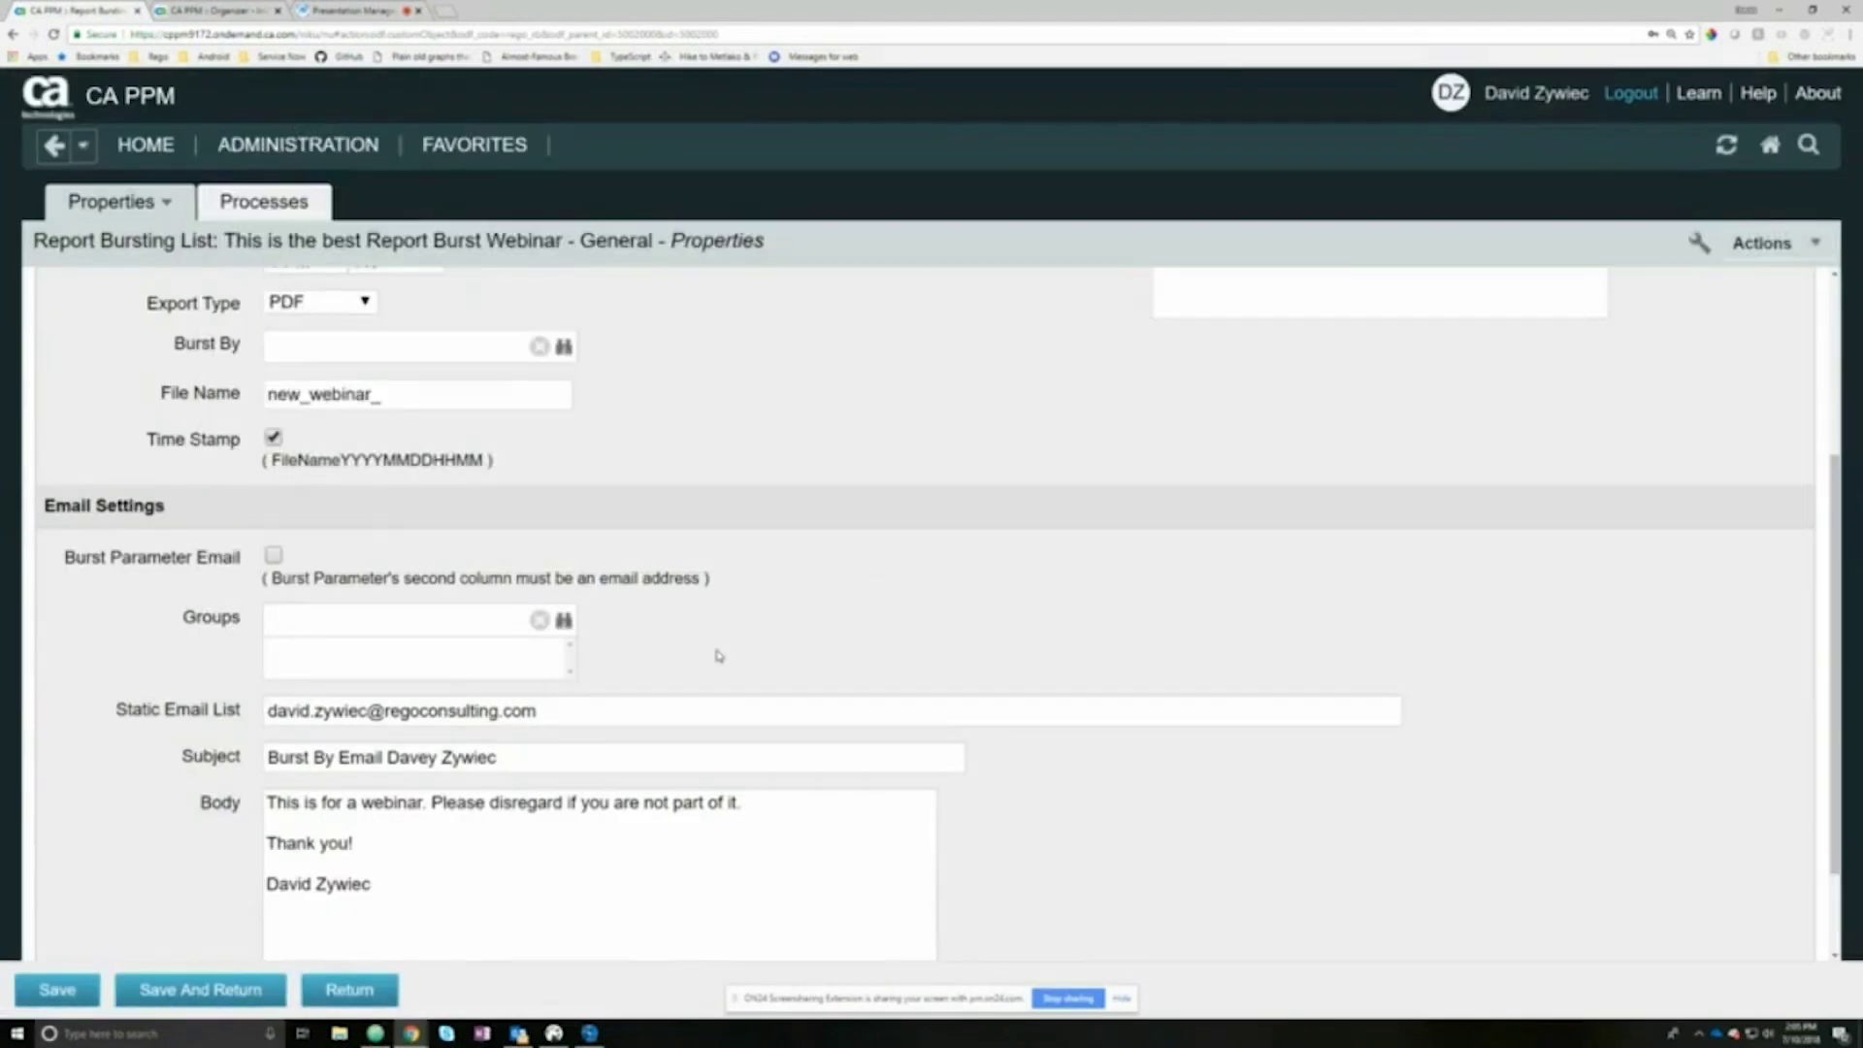
Step: Review the static email list, subject and body text in the email settings
{"action": "scroll", "coordinate": [718, 656], "scroll_direction": "down", "scroll_amount": 2}
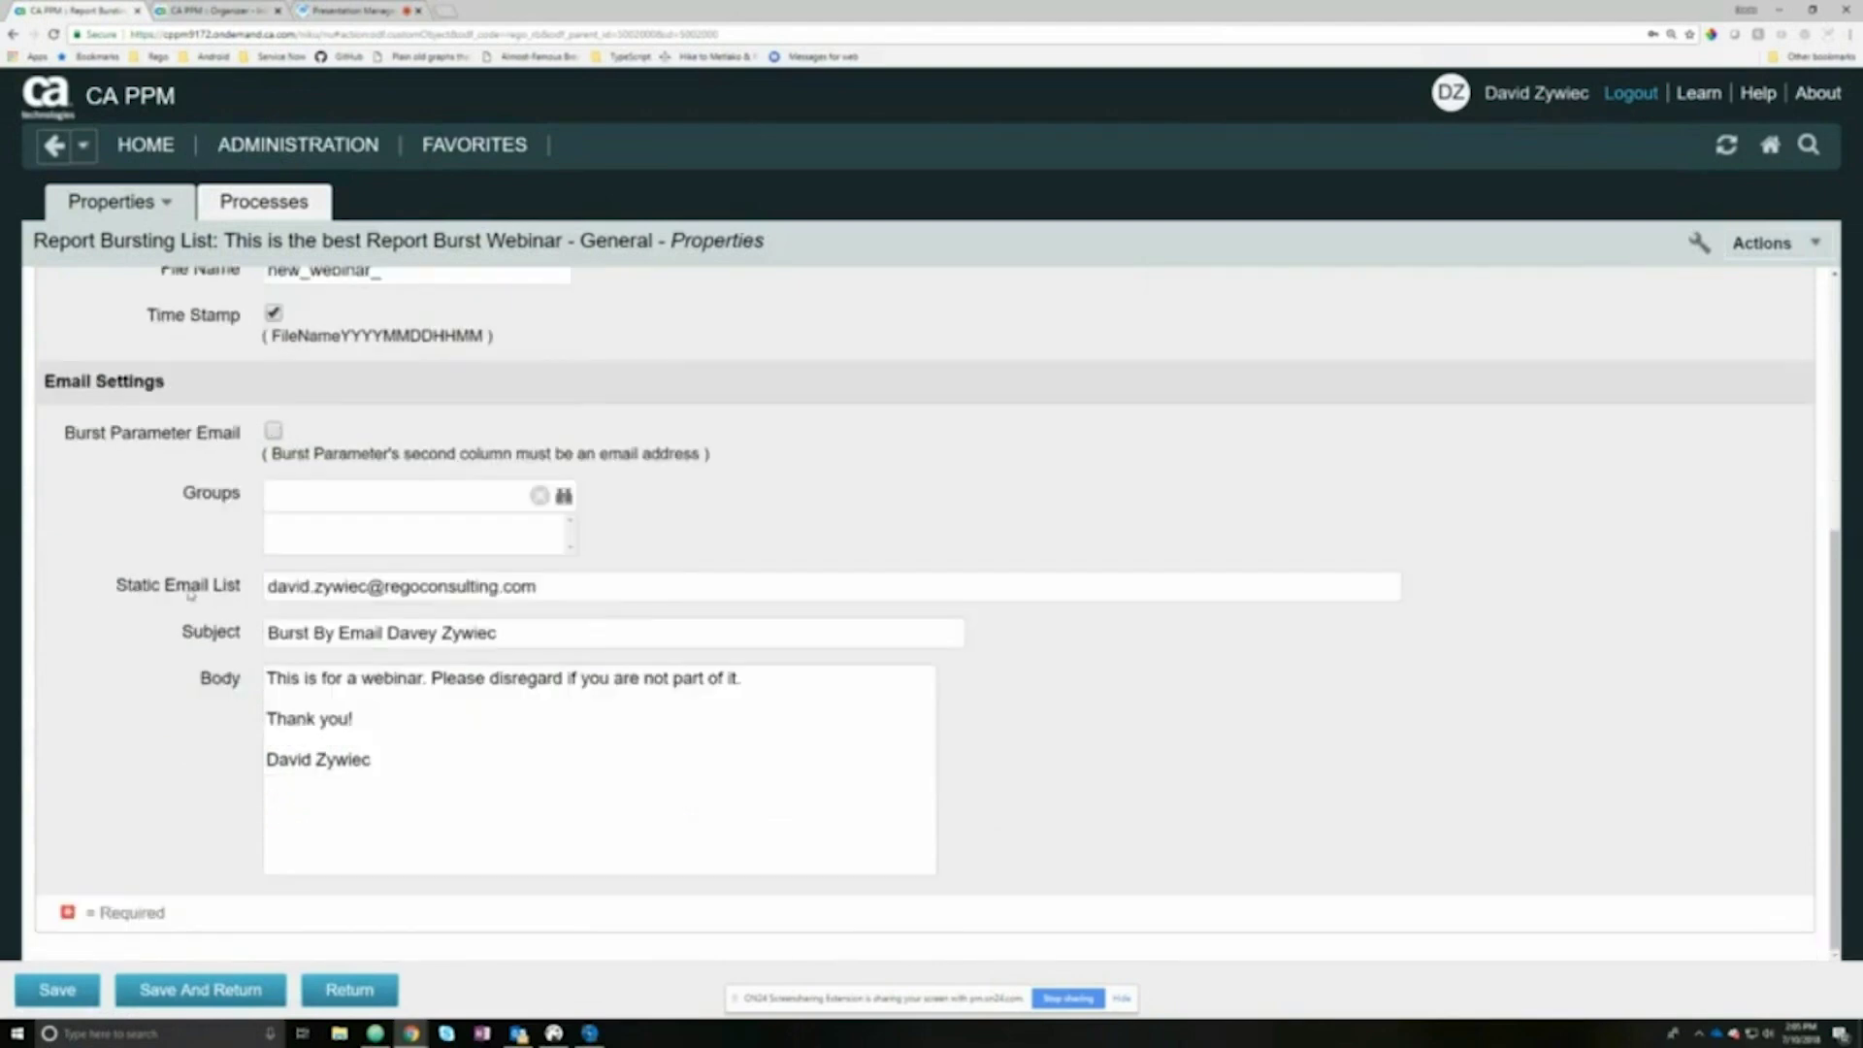
{"action": "left_click_drag", "start_coordinate": [563, 585], "coordinate": [194, 581]}
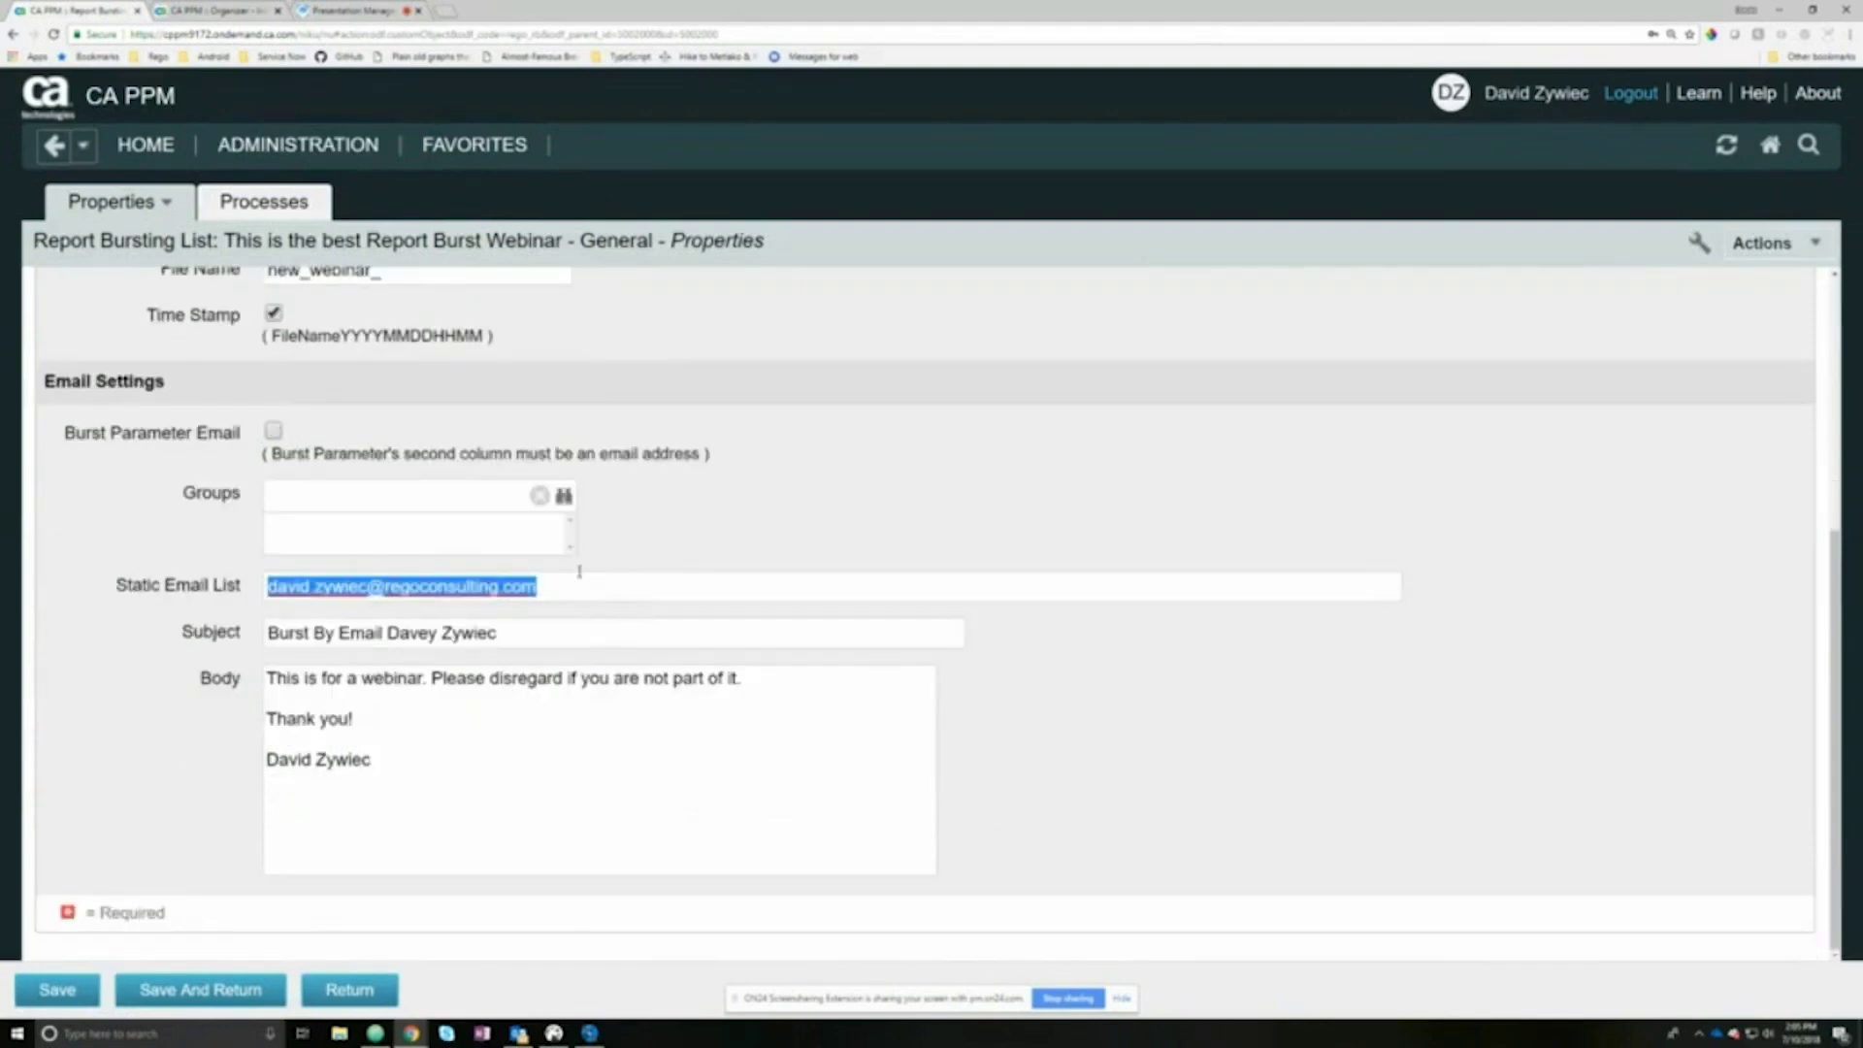
{"action": "left_click", "coordinate": [716, 530]}
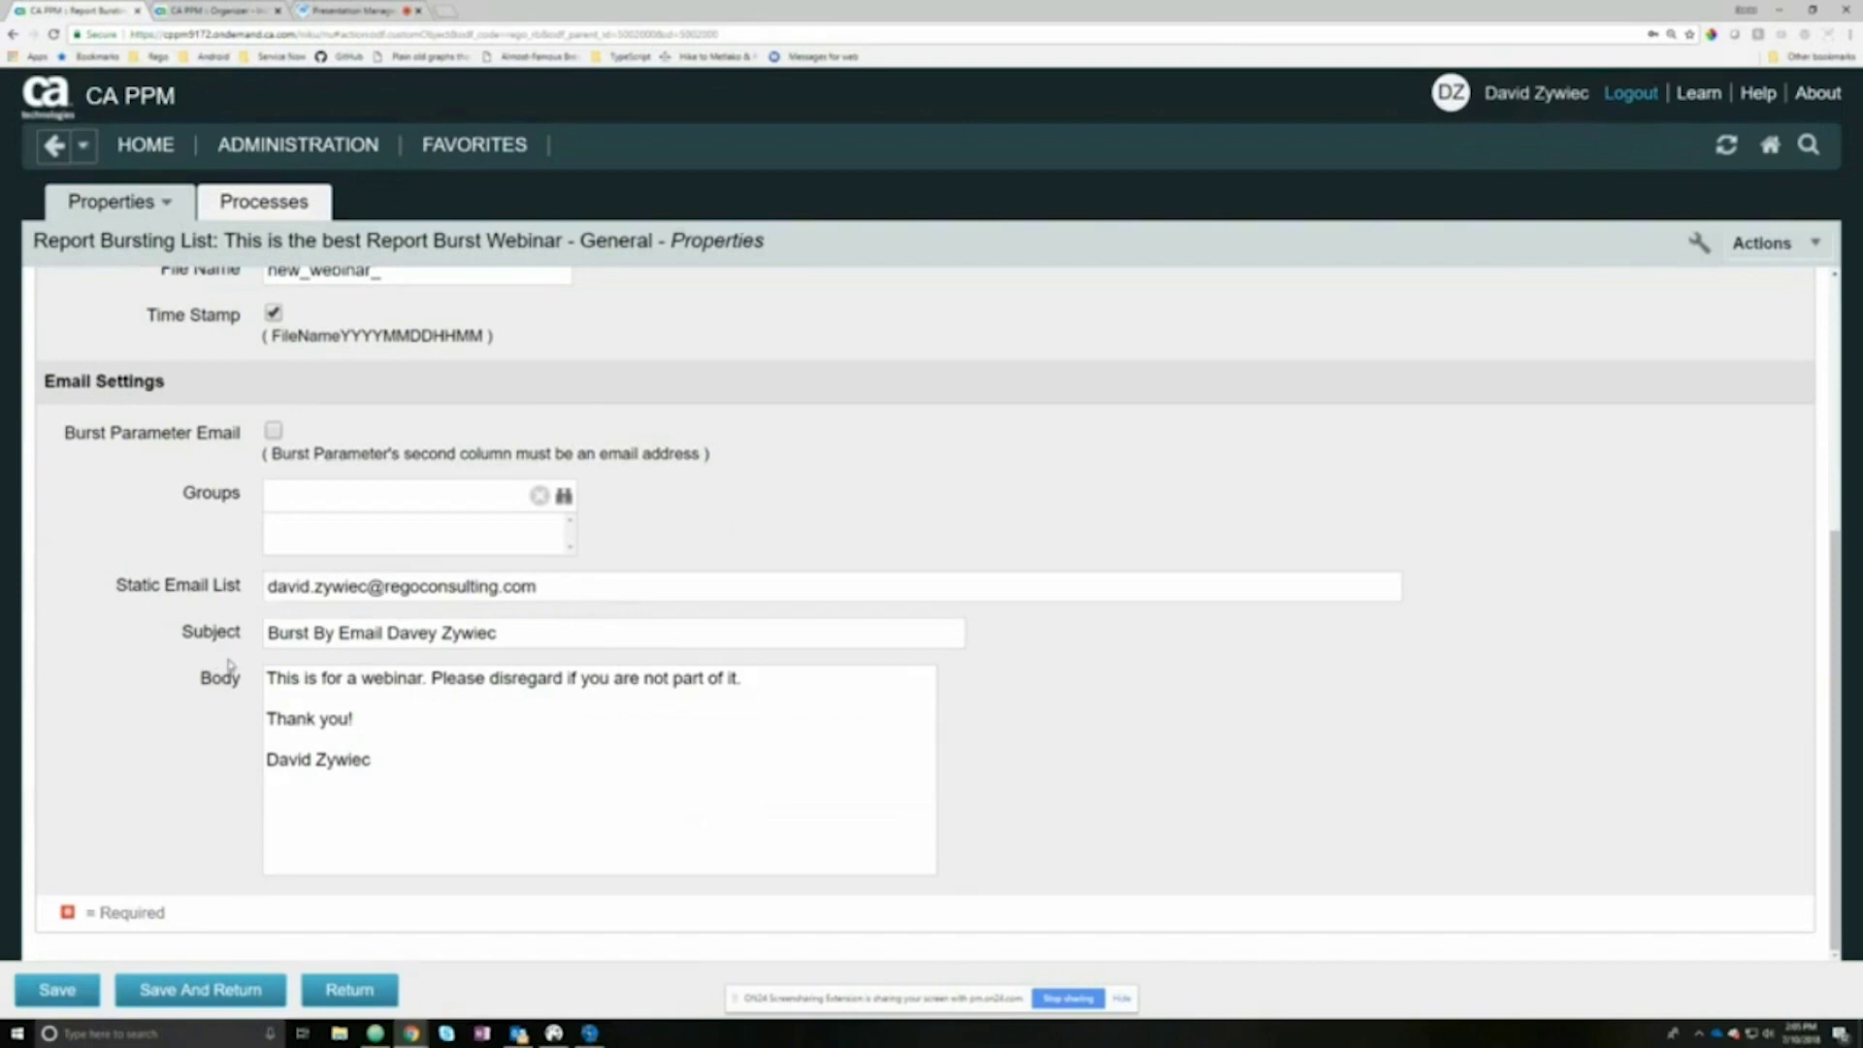
{"action": "left_click_drag", "start_coordinate": [558, 632], "coordinate": [8, 611]}
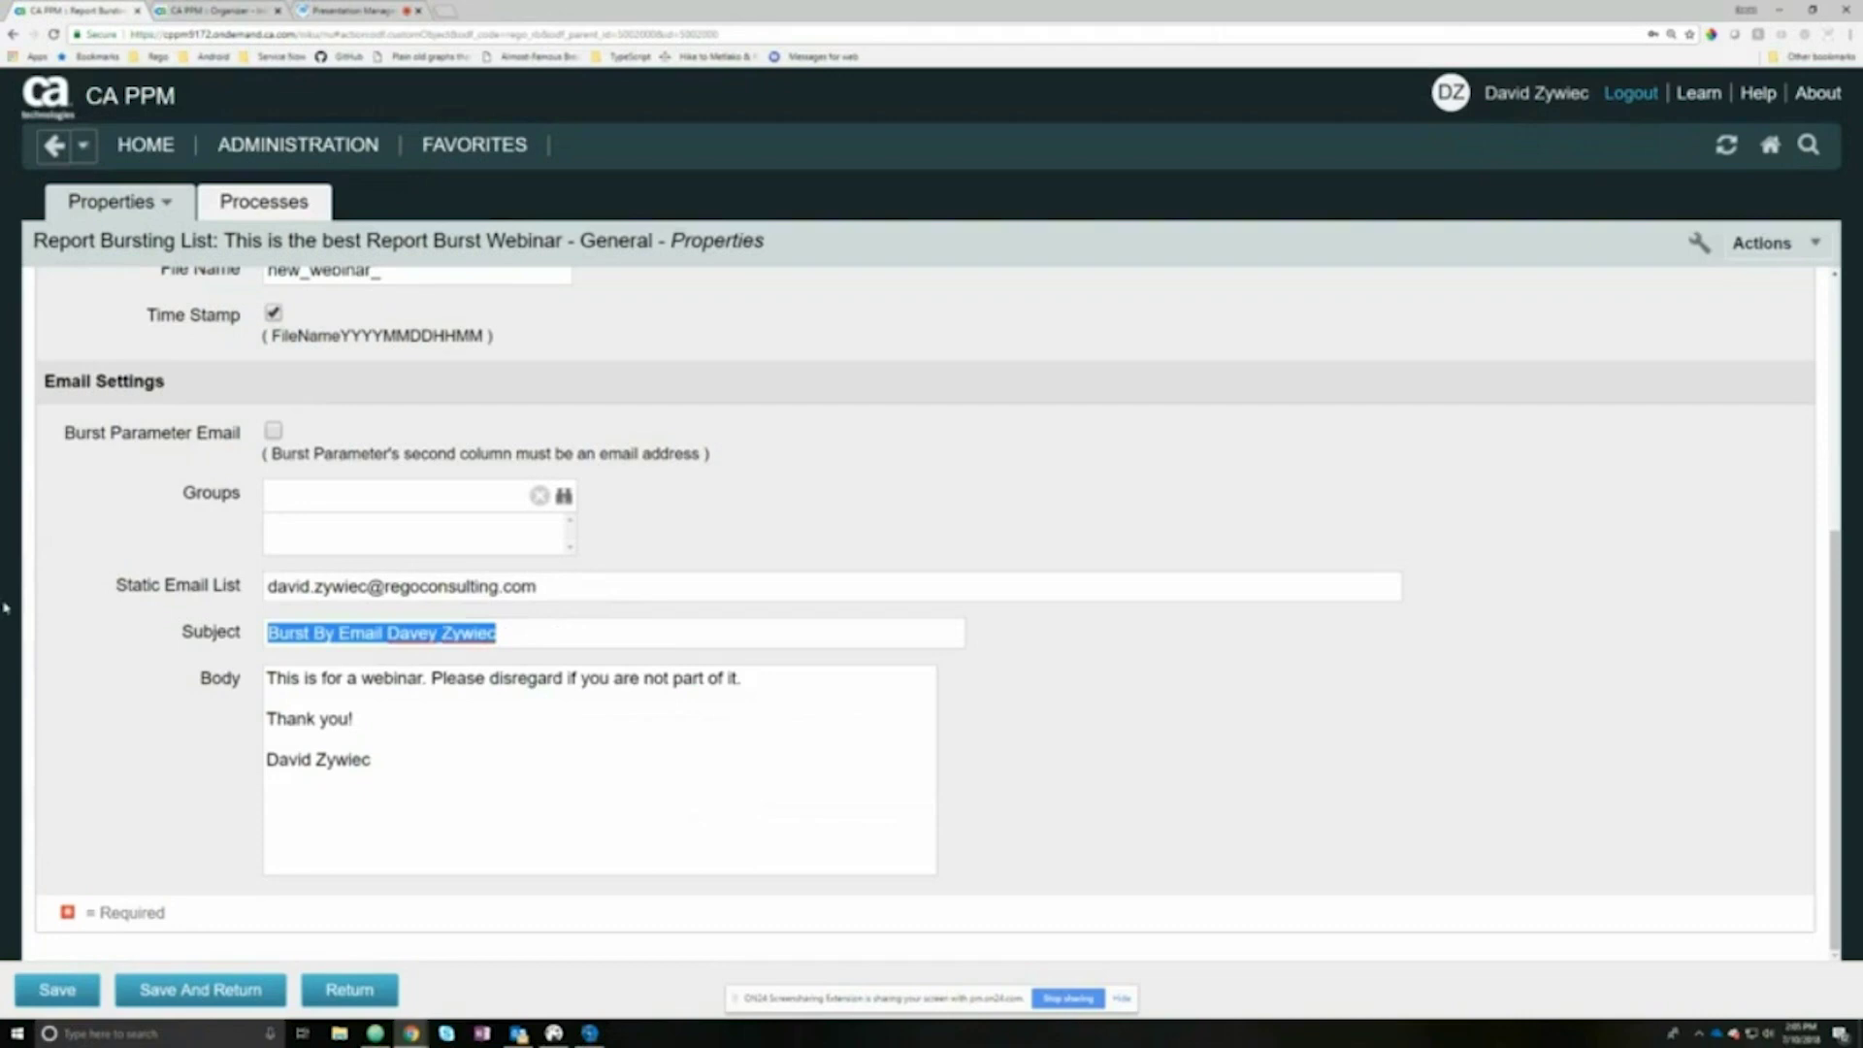
{"action": "left_click", "coordinate": [330, 728]}
{"action": "left_click_drag", "start_coordinate": [482, 805], "coordinate": [233, 677]}
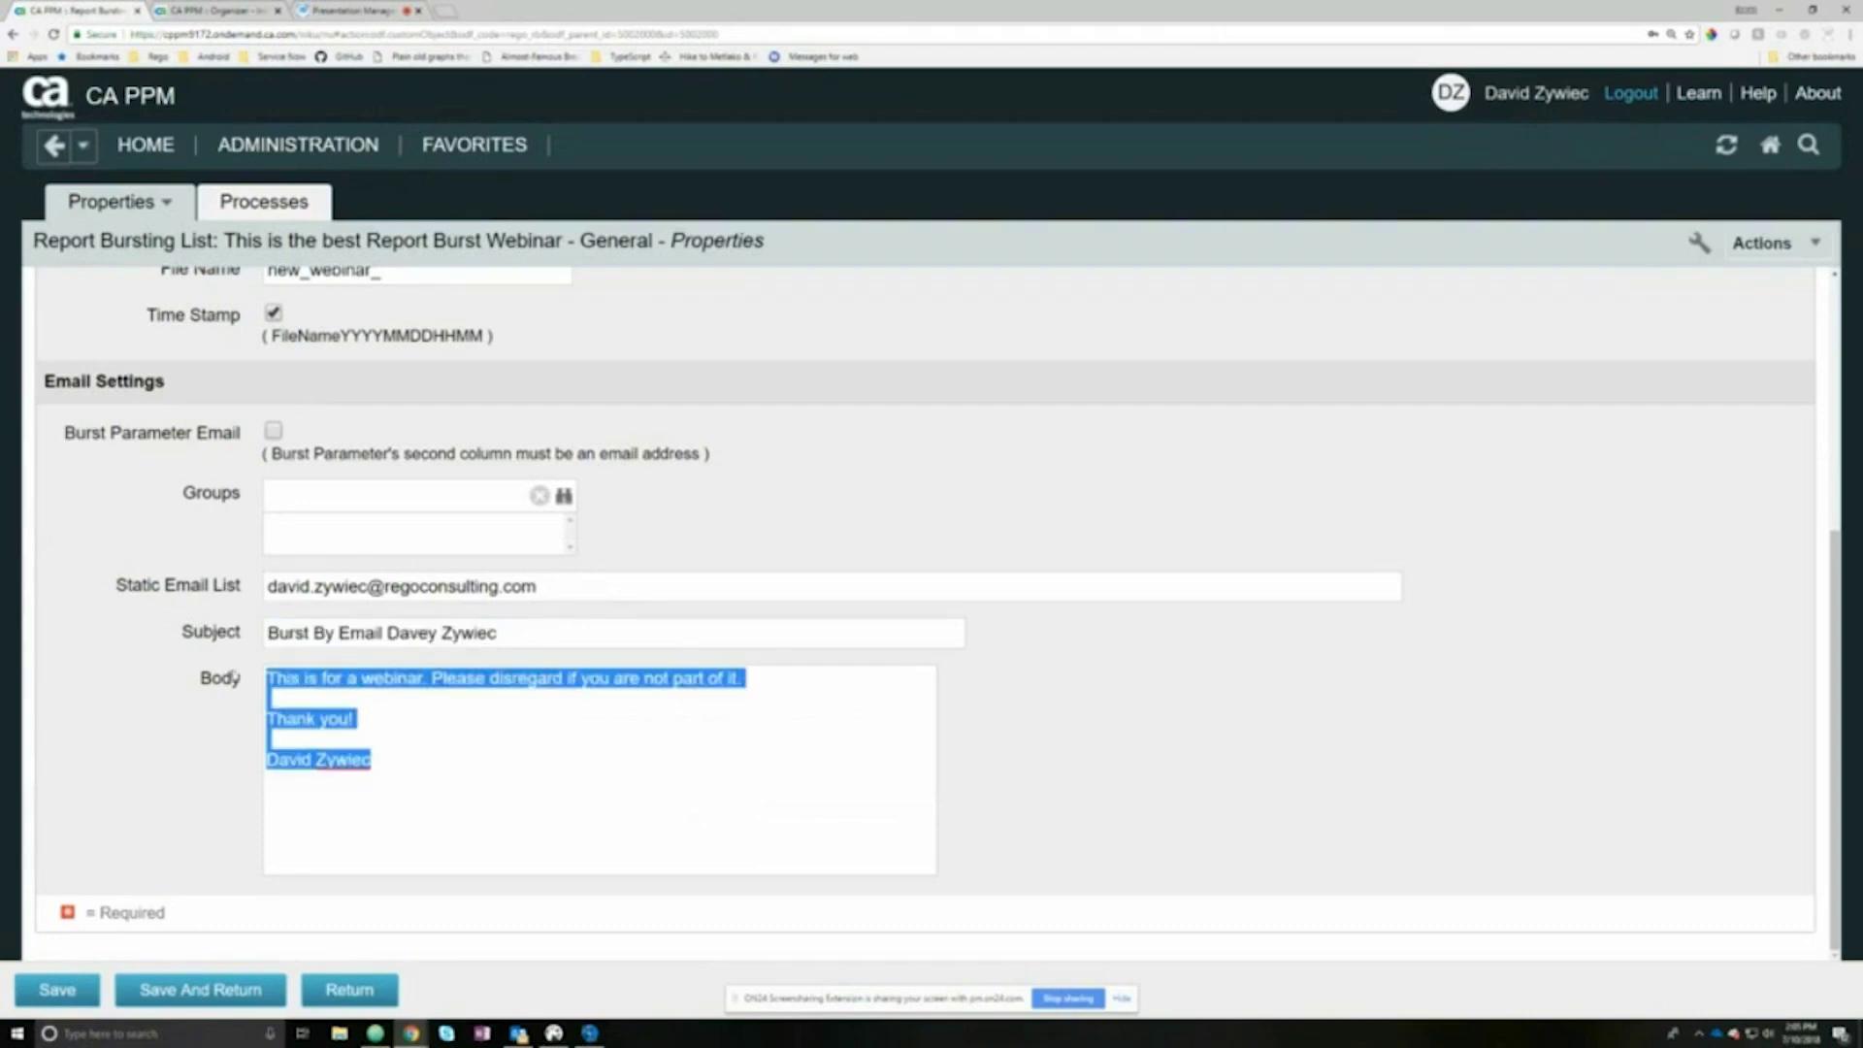
{"action": "left_click", "coordinate": [776, 681]}
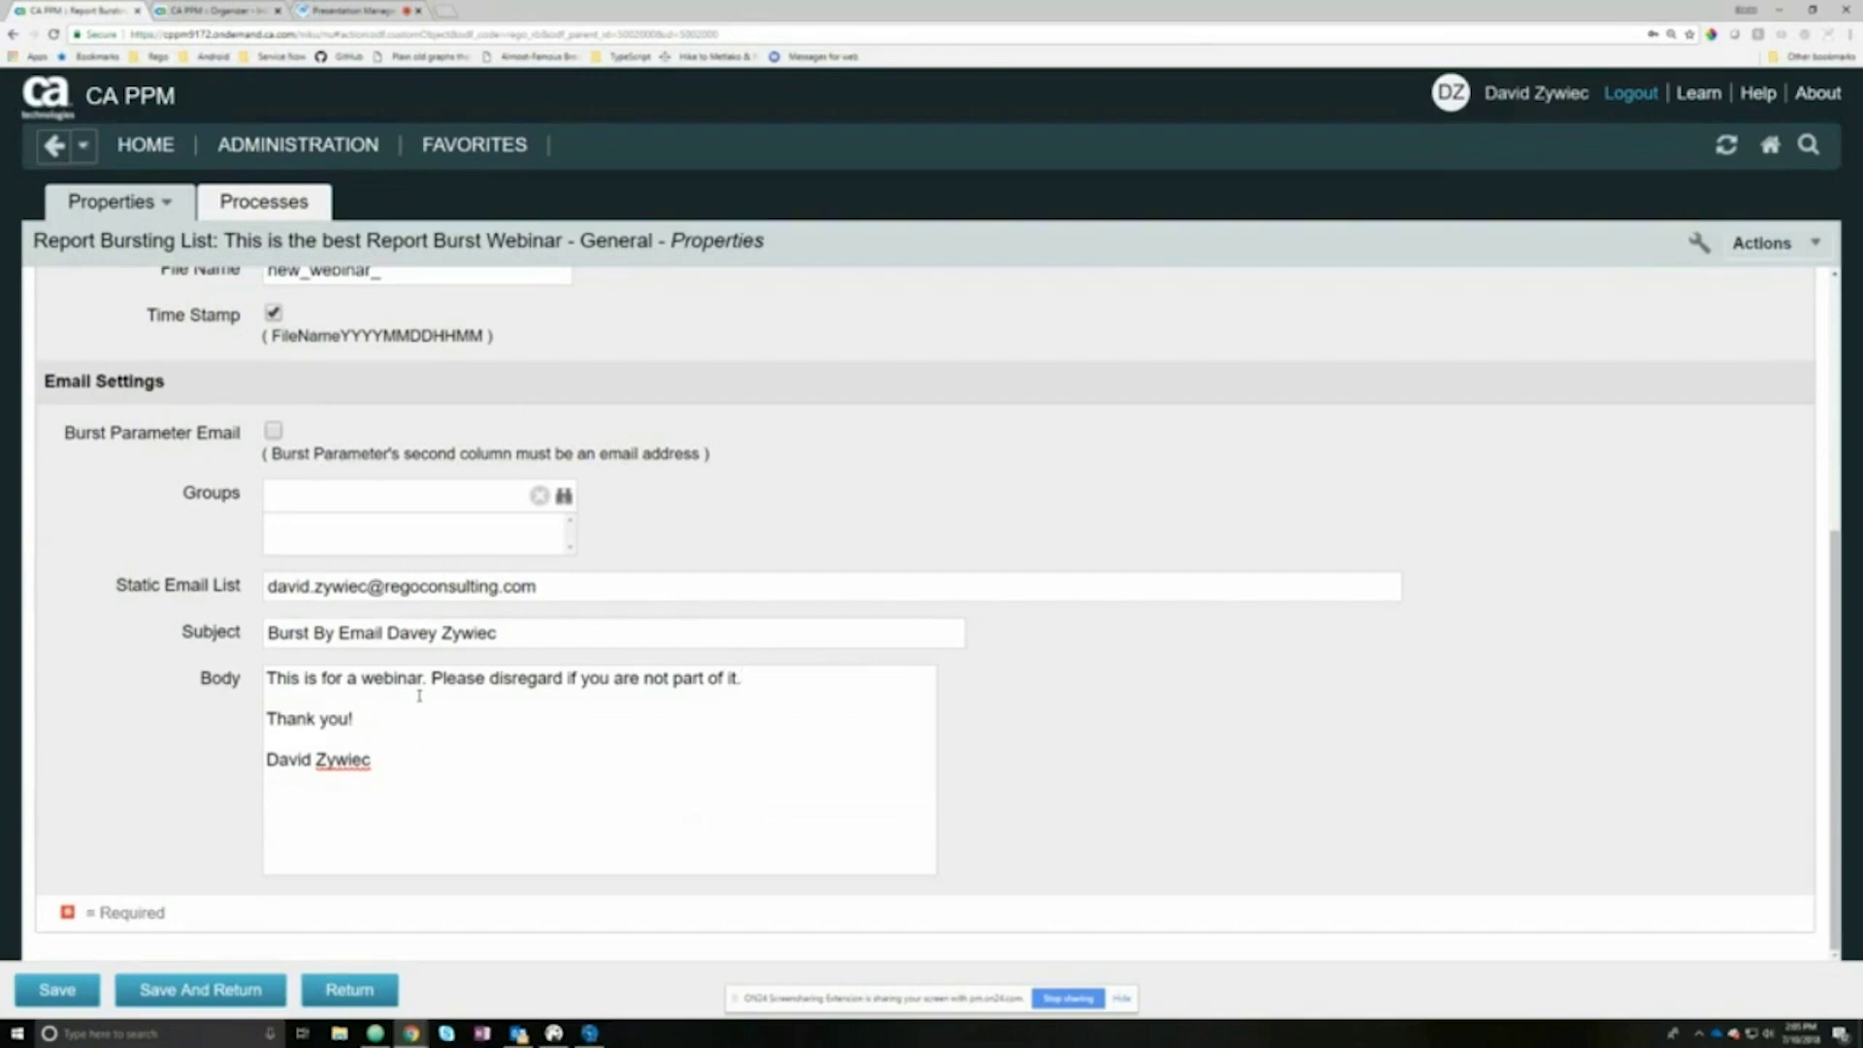
Step: Save the report bursting list and open its Burst Reporting Parameters List
{"action": "left_click", "coordinate": [43, 992]}
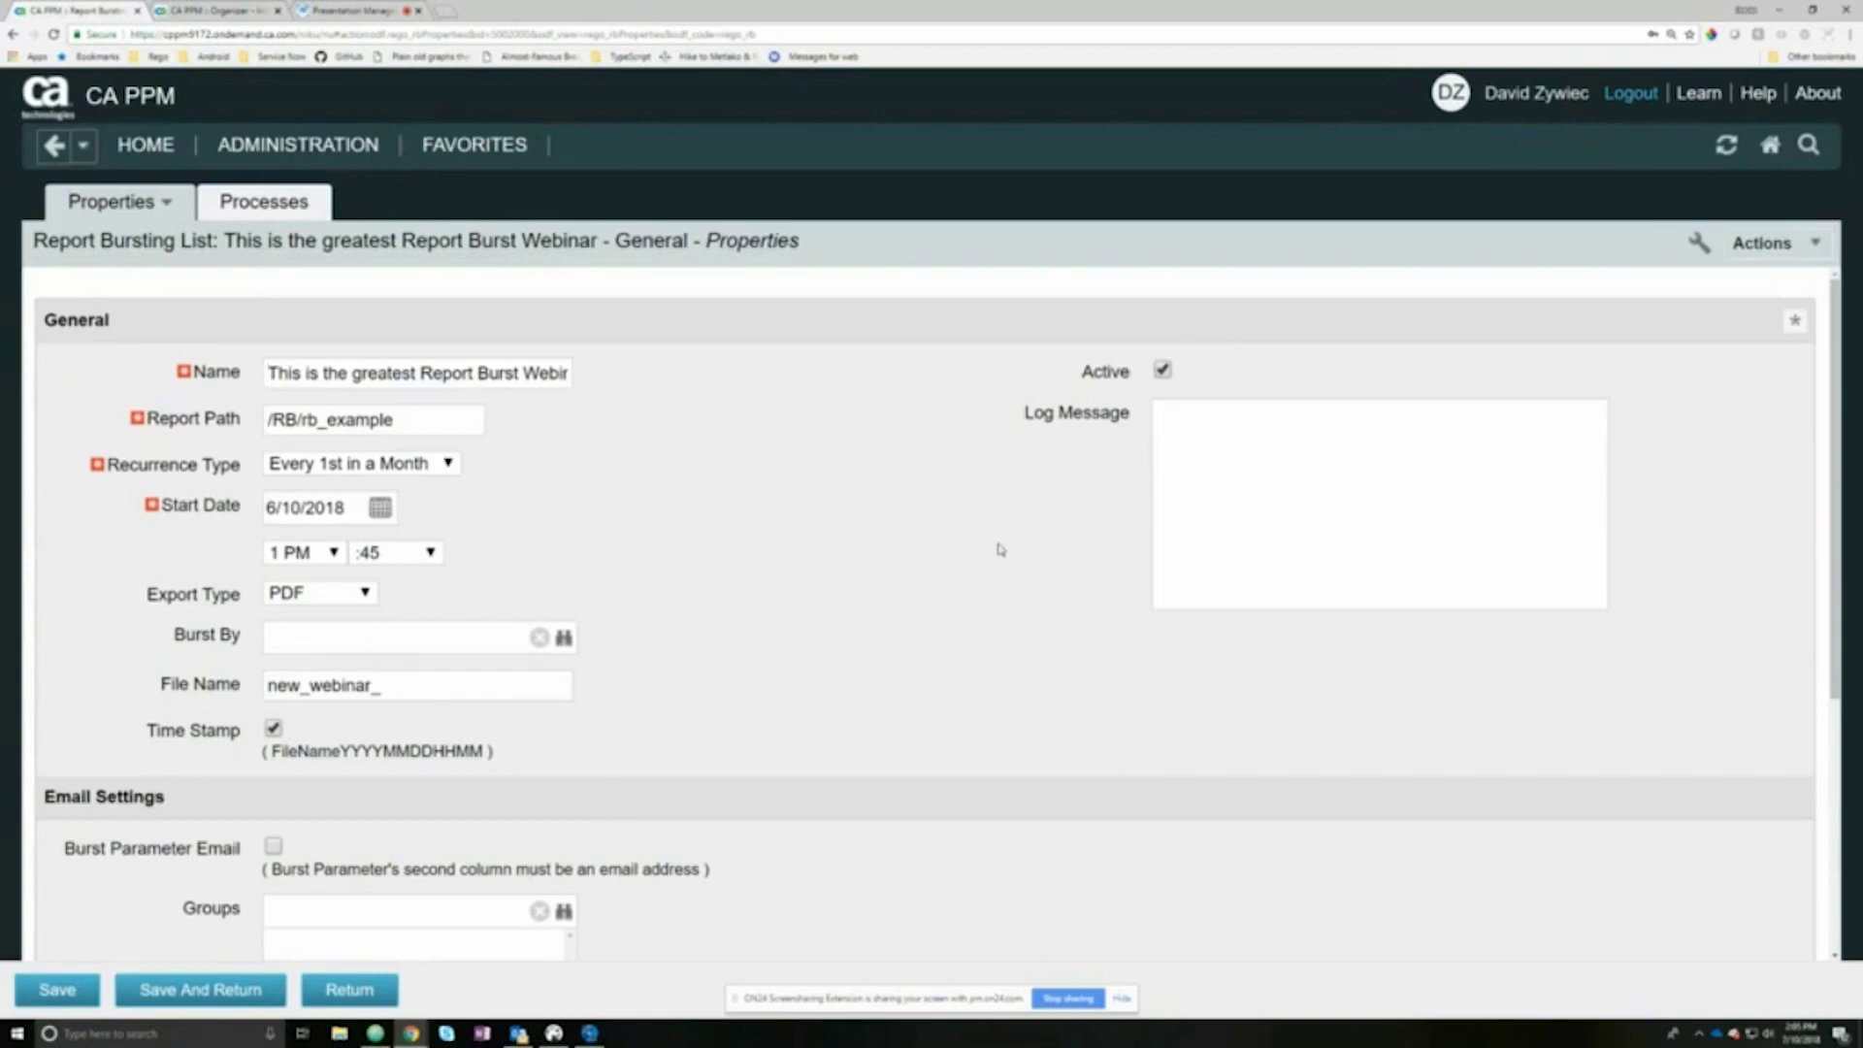
{"action": "mouse_move", "coordinate": [146, 212]}
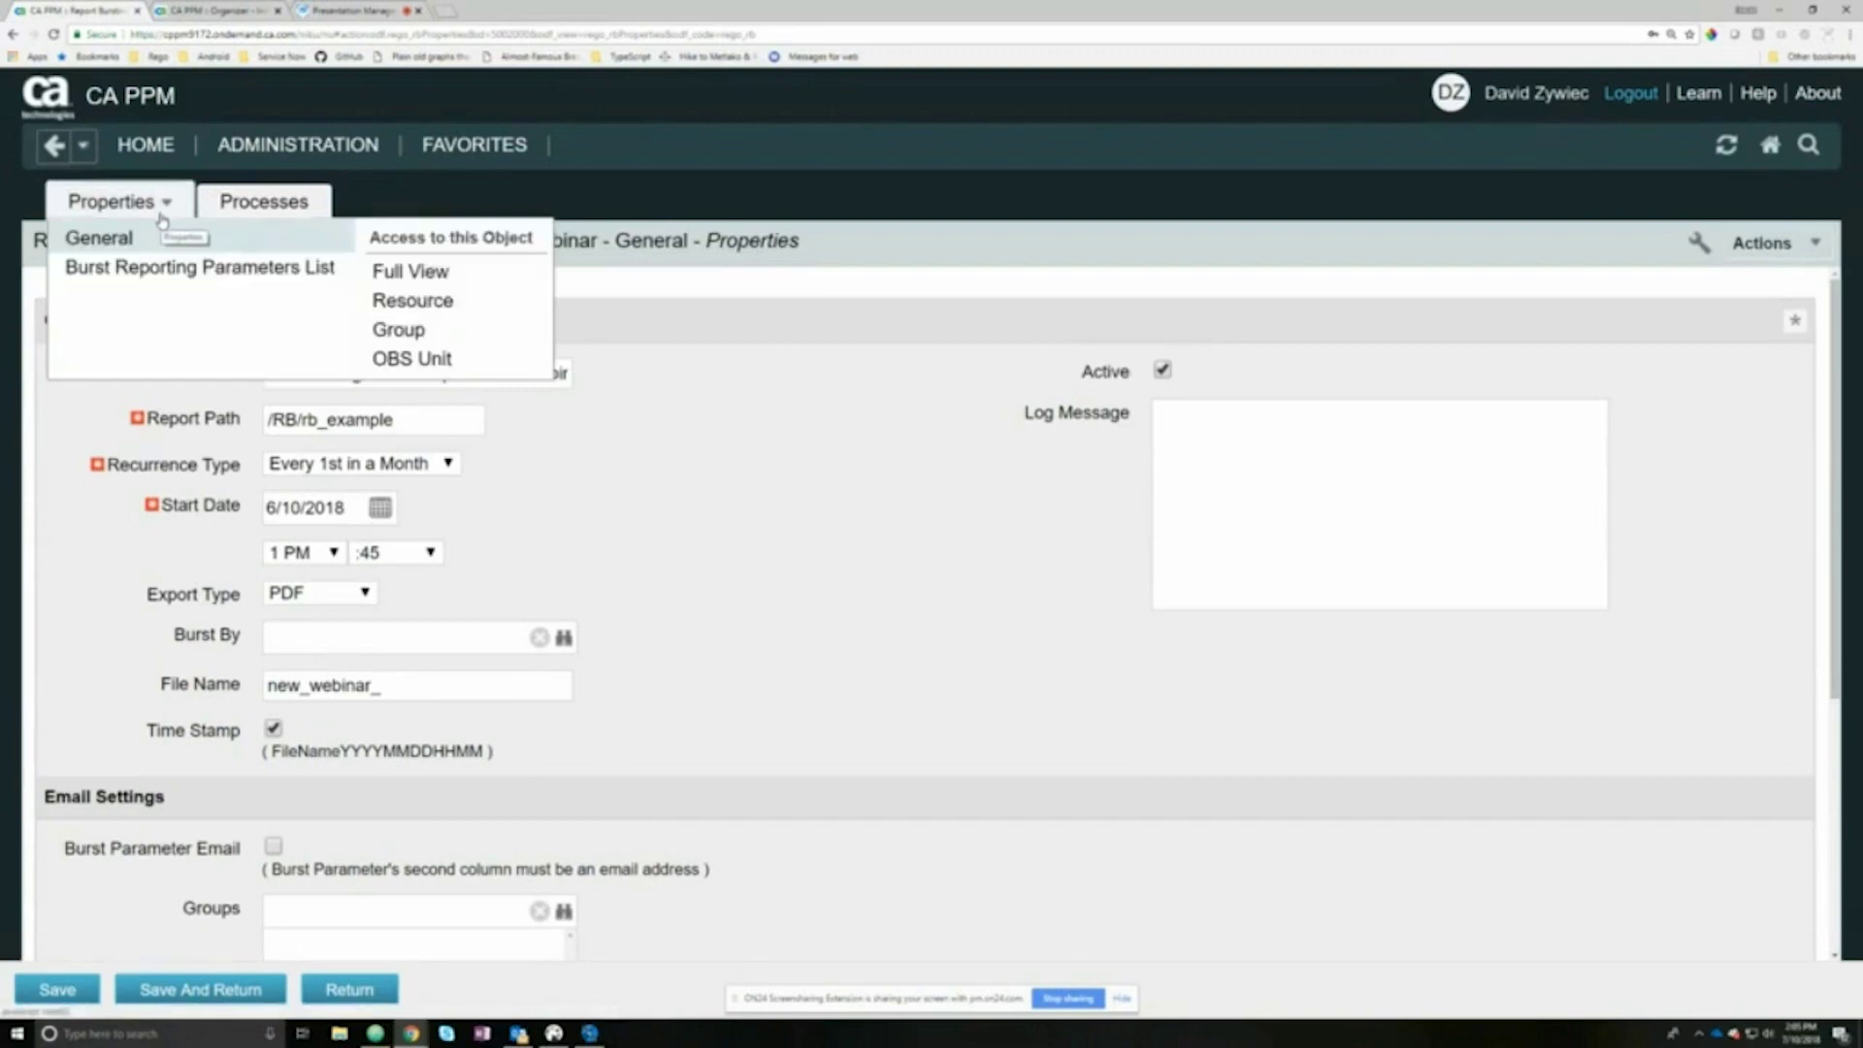
{"action": "left_click", "coordinate": [147, 276]}
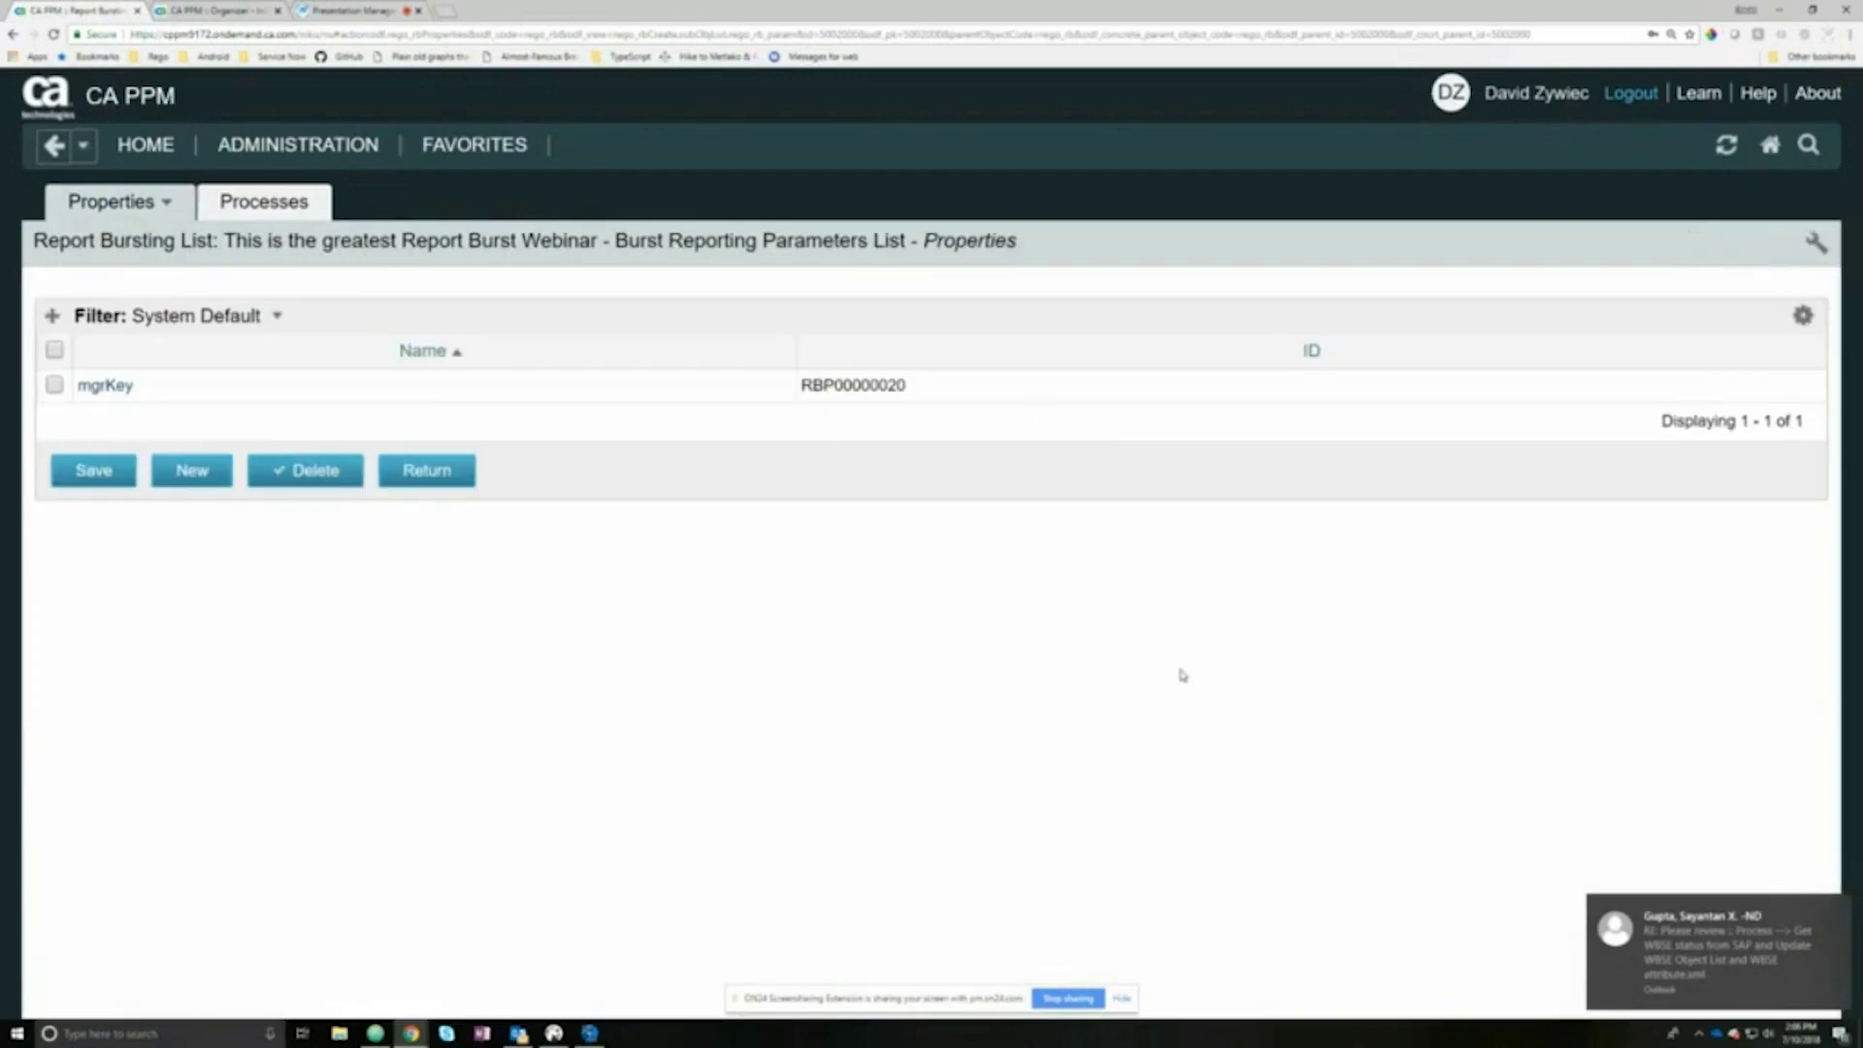
Step: Open the mgrKey parameter from the Burst Reporting Parameters List and examine its name
{"action": "left_click", "coordinate": [120, 388]}
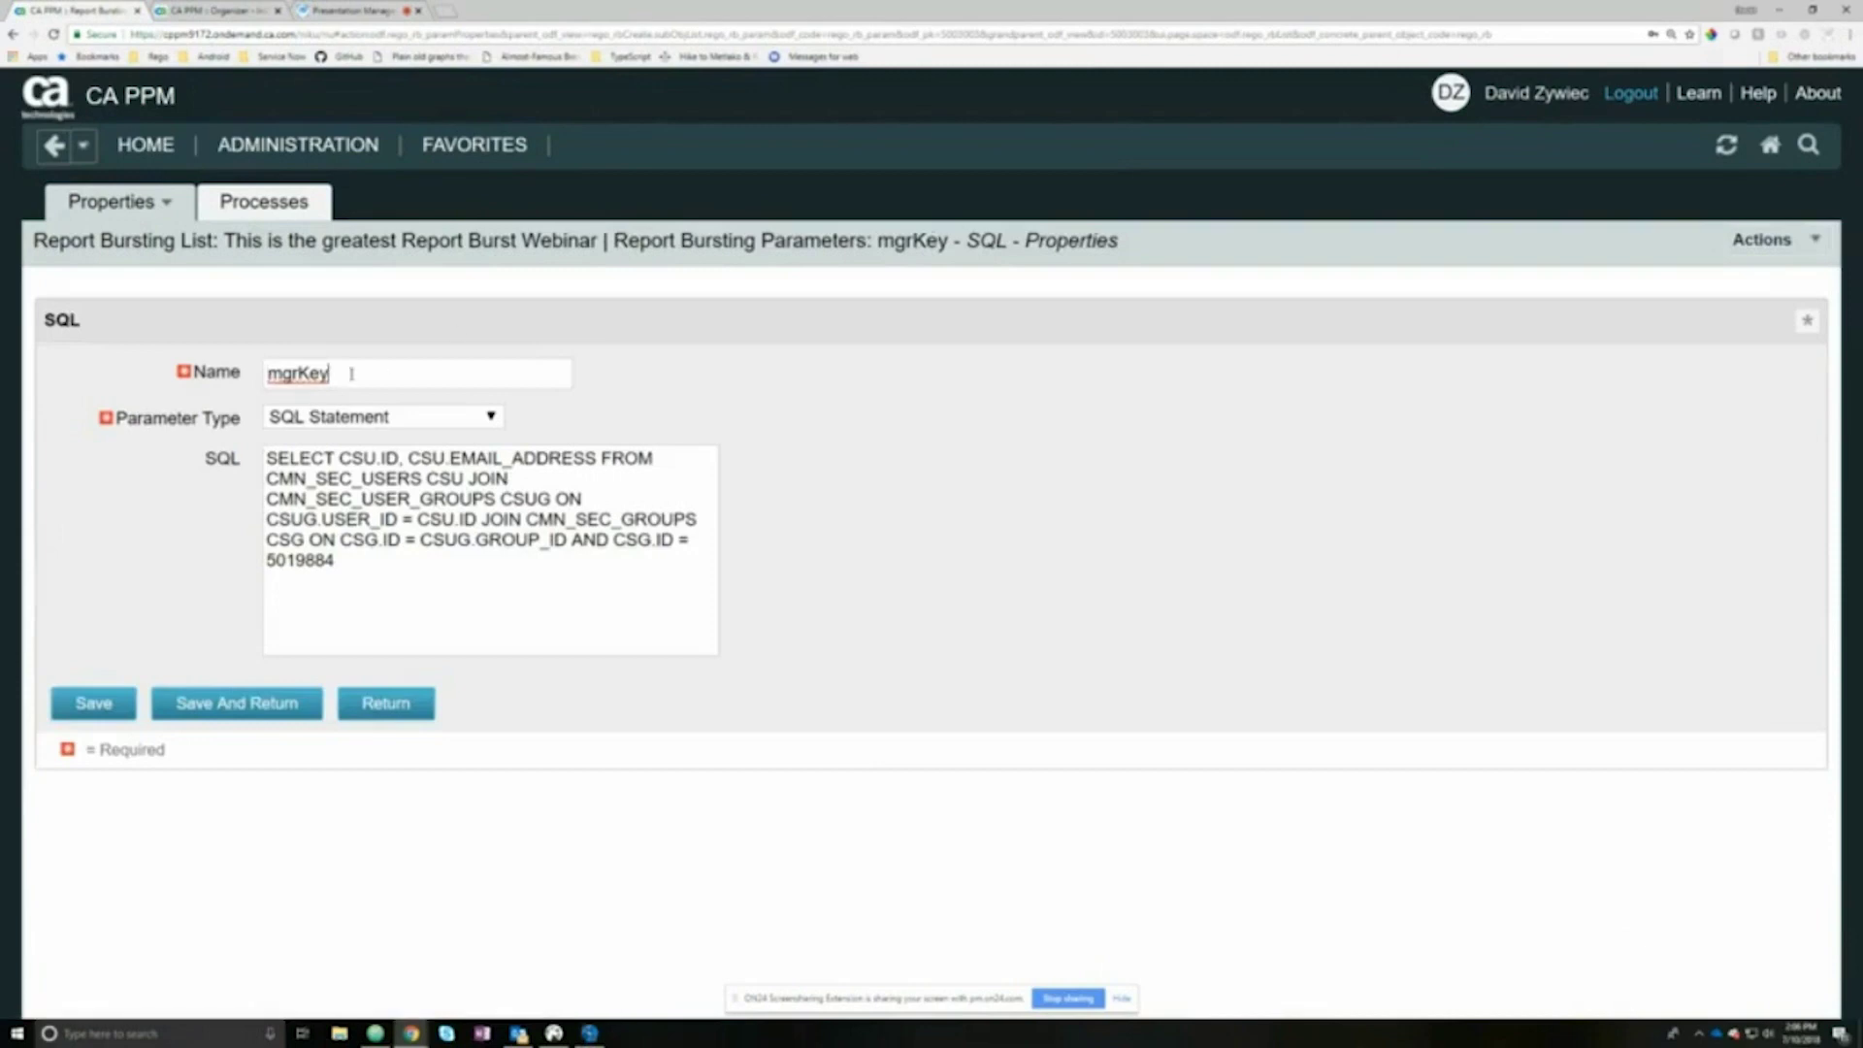
{"action": "left_click_drag", "start_coordinate": [330, 373], "coordinate": [253, 370]}
{"action": "left_click", "coordinate": [677, 402]}
Step: Change the mgrKey parameter type to String, save it and enter TEST as the string value
{"action": "left_click", "coordinate": [449, 424]}
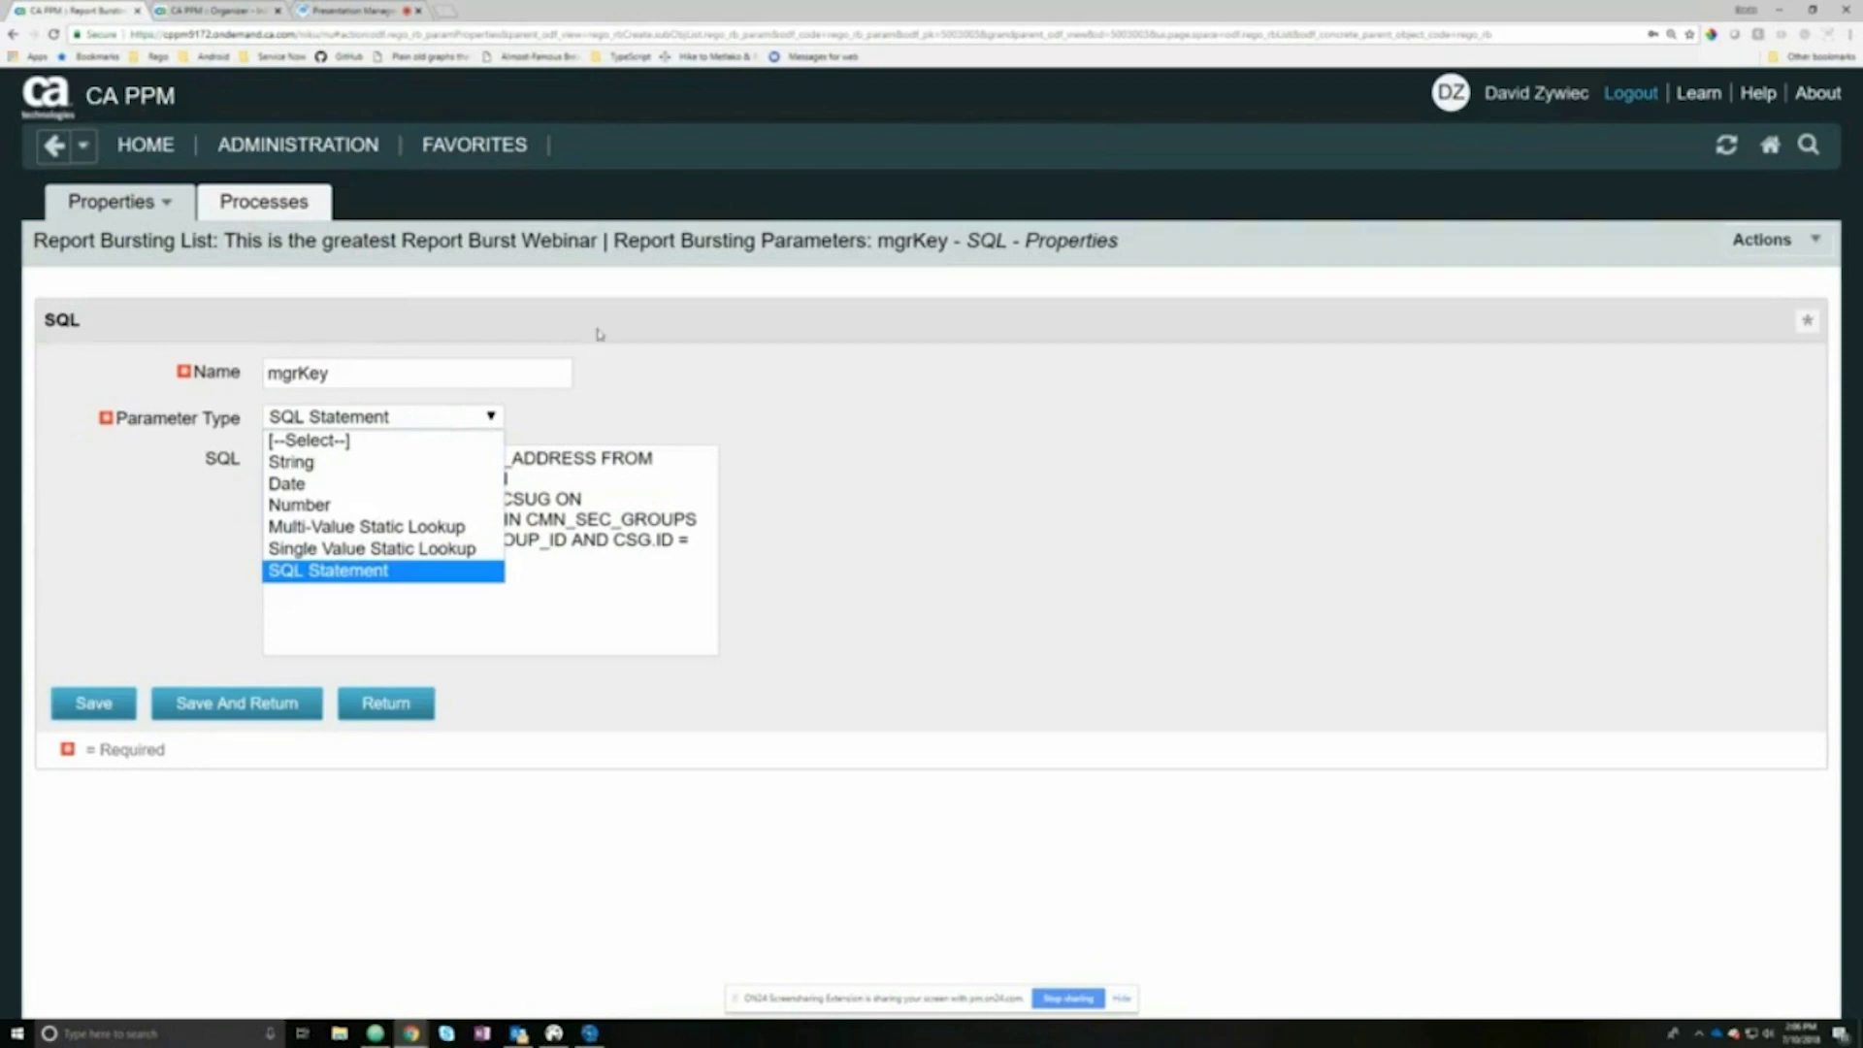
{"action": "left_click", "coordinate": [396, 467]}
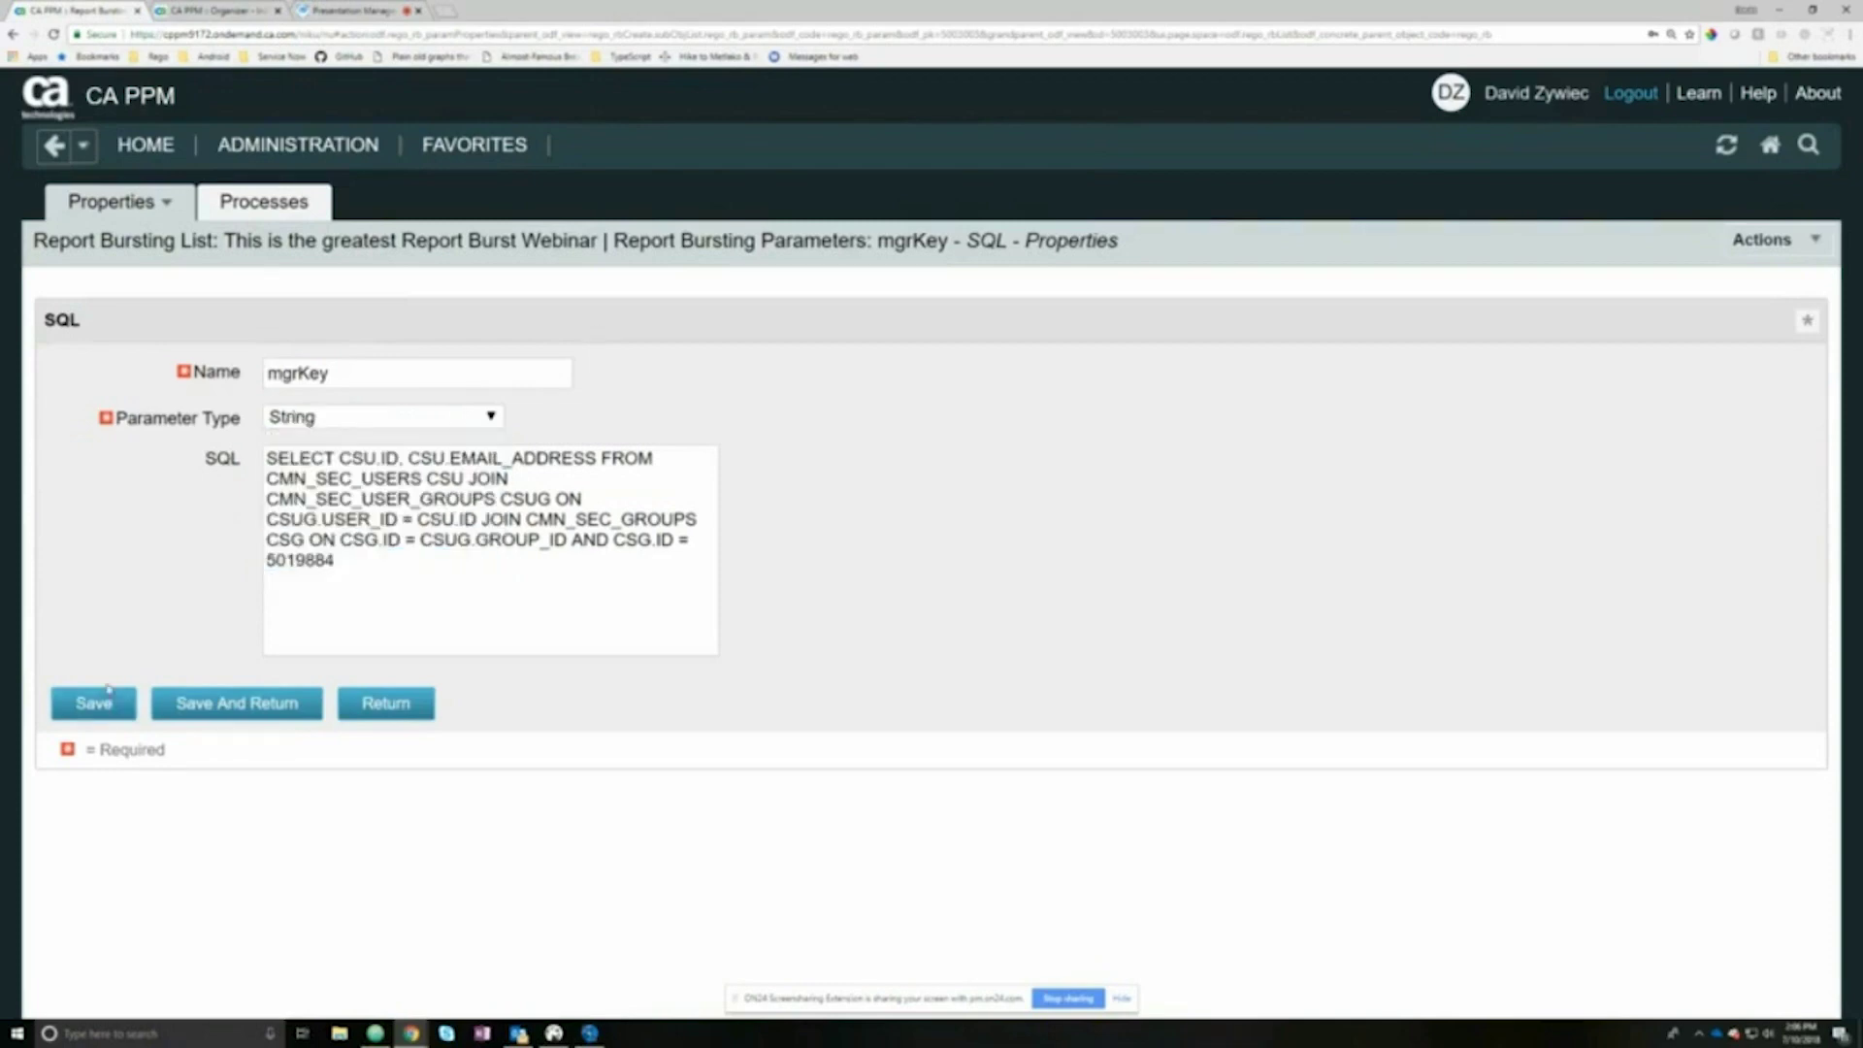
{"action": "left_click", "coordinate": [422, 456]}
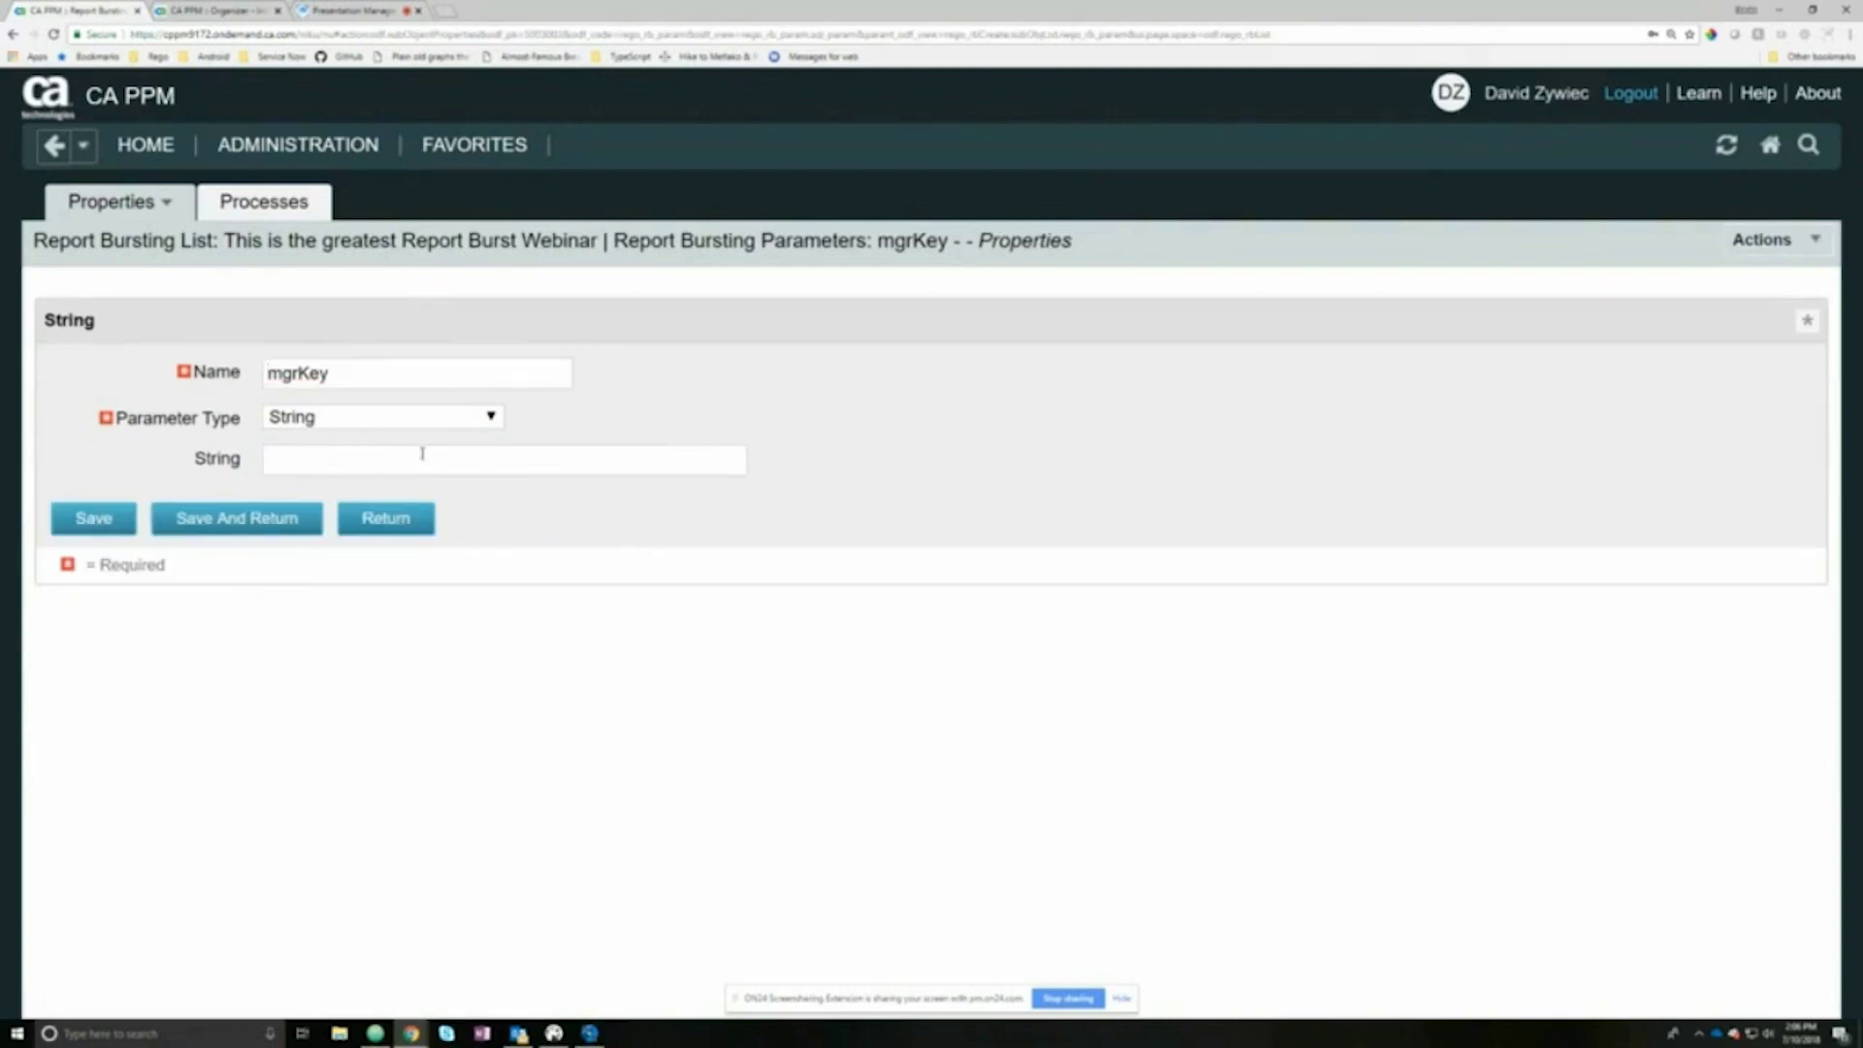
{"action": "type", "text": "TEST"}
Step: Switch the parameter type to Date, look at its calendar without picking a date, and switch the type to Number
{"action": "left_click", "coordinate": [378, 417]}
{"action": "left_click", "coordinate": [345, 478]}
{"action": "left_click", "coordinate": [212, 515]}
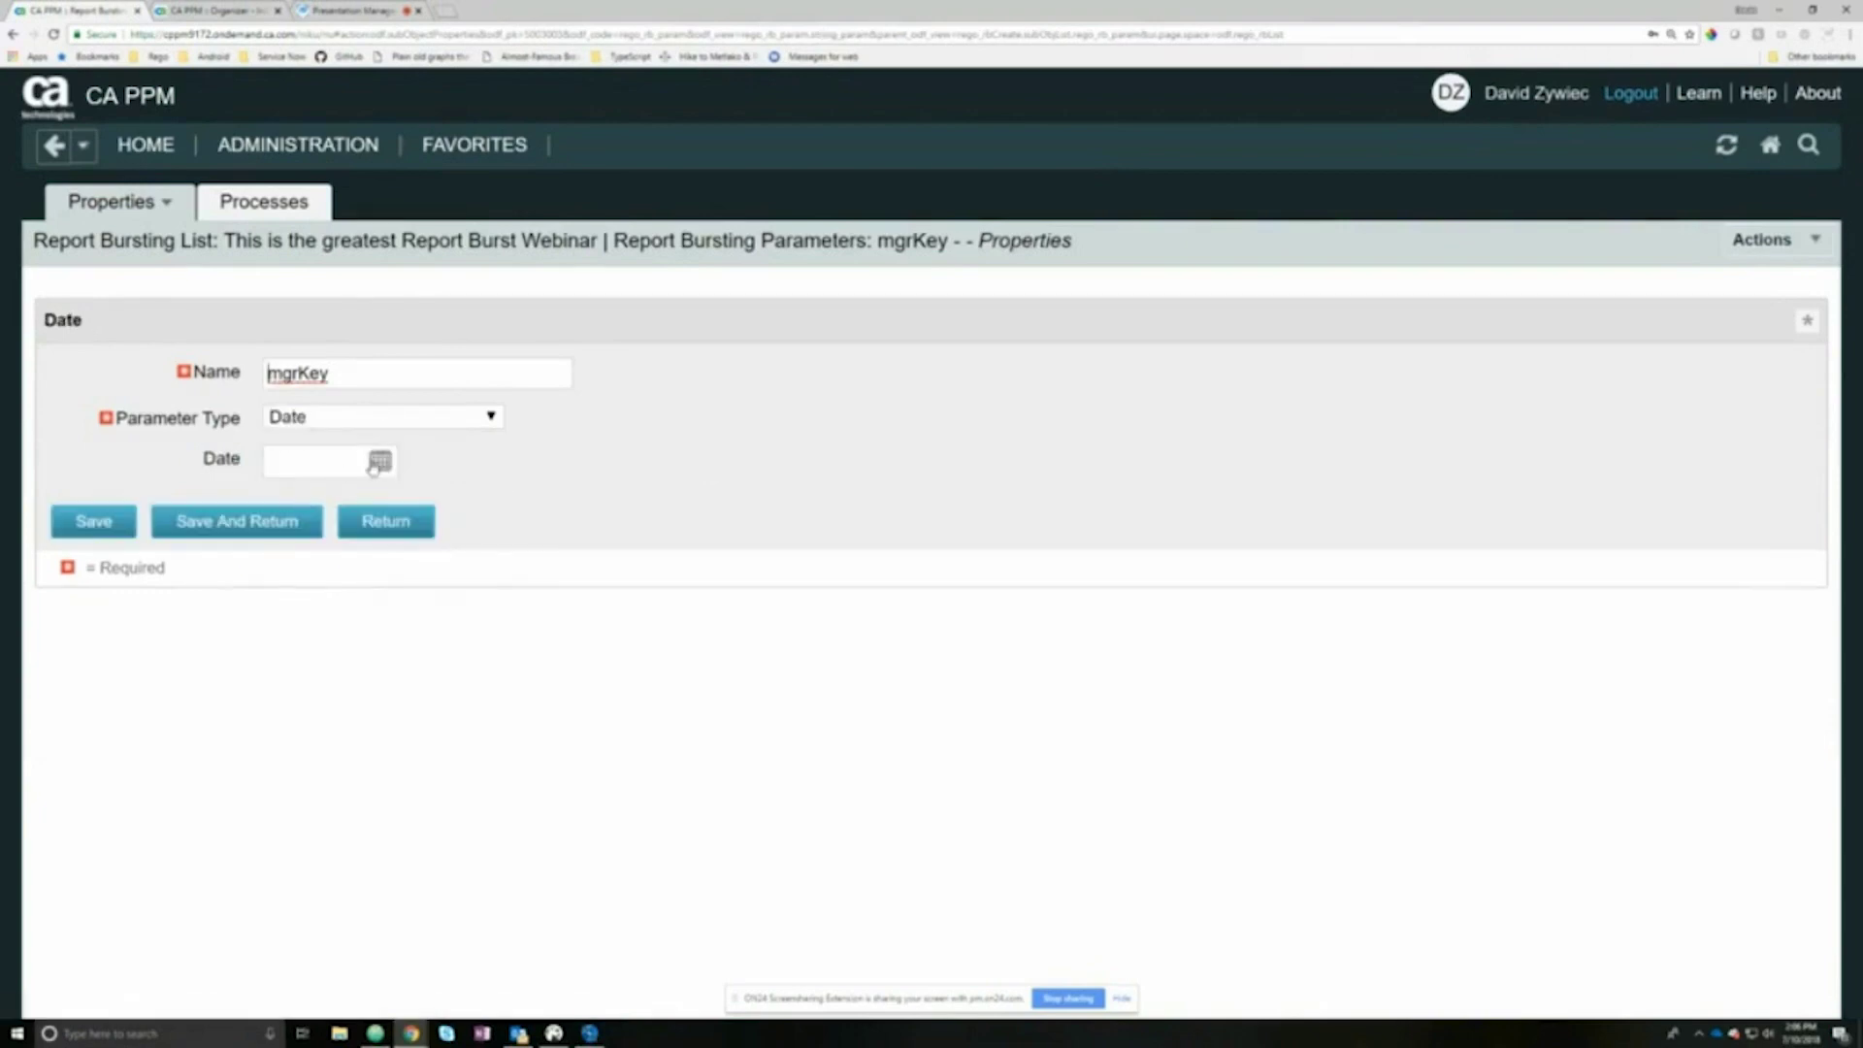
{"action": "left_click", "coordinate": [380, 460]}
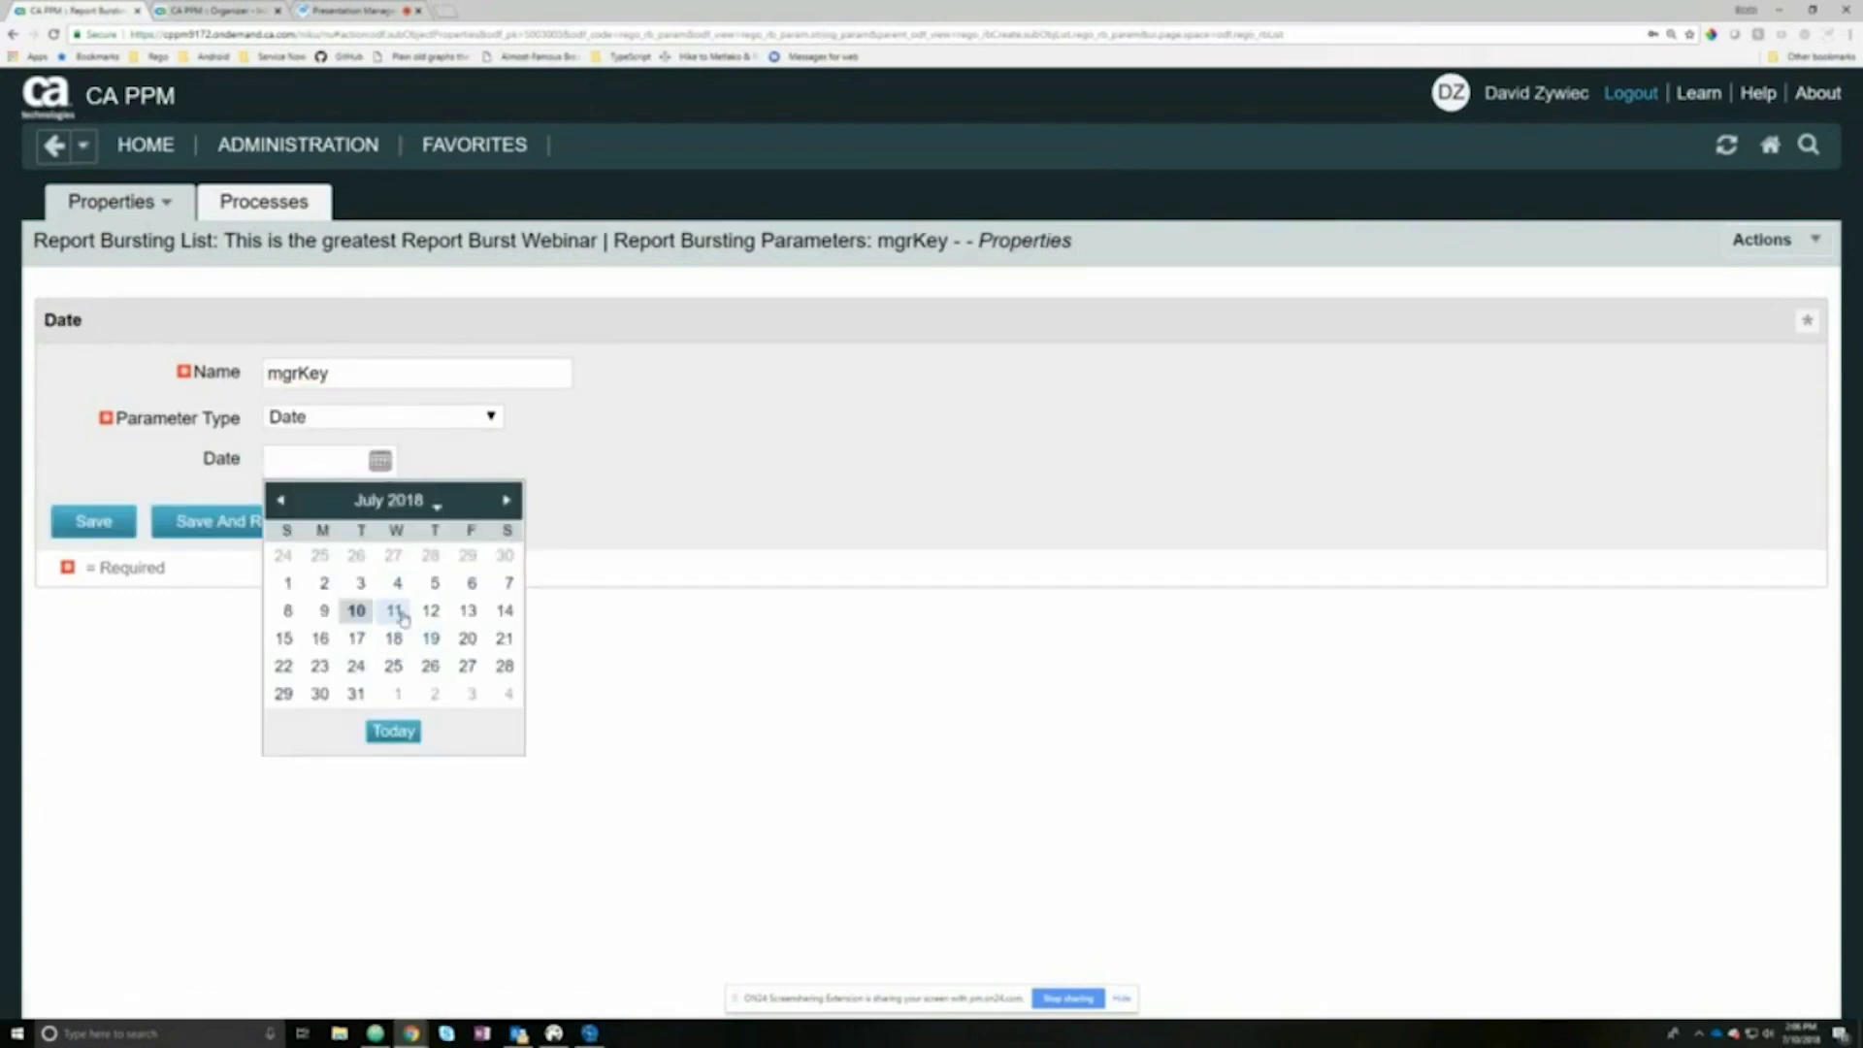
{"action": "left_click", "coordinate": [806, 564]}
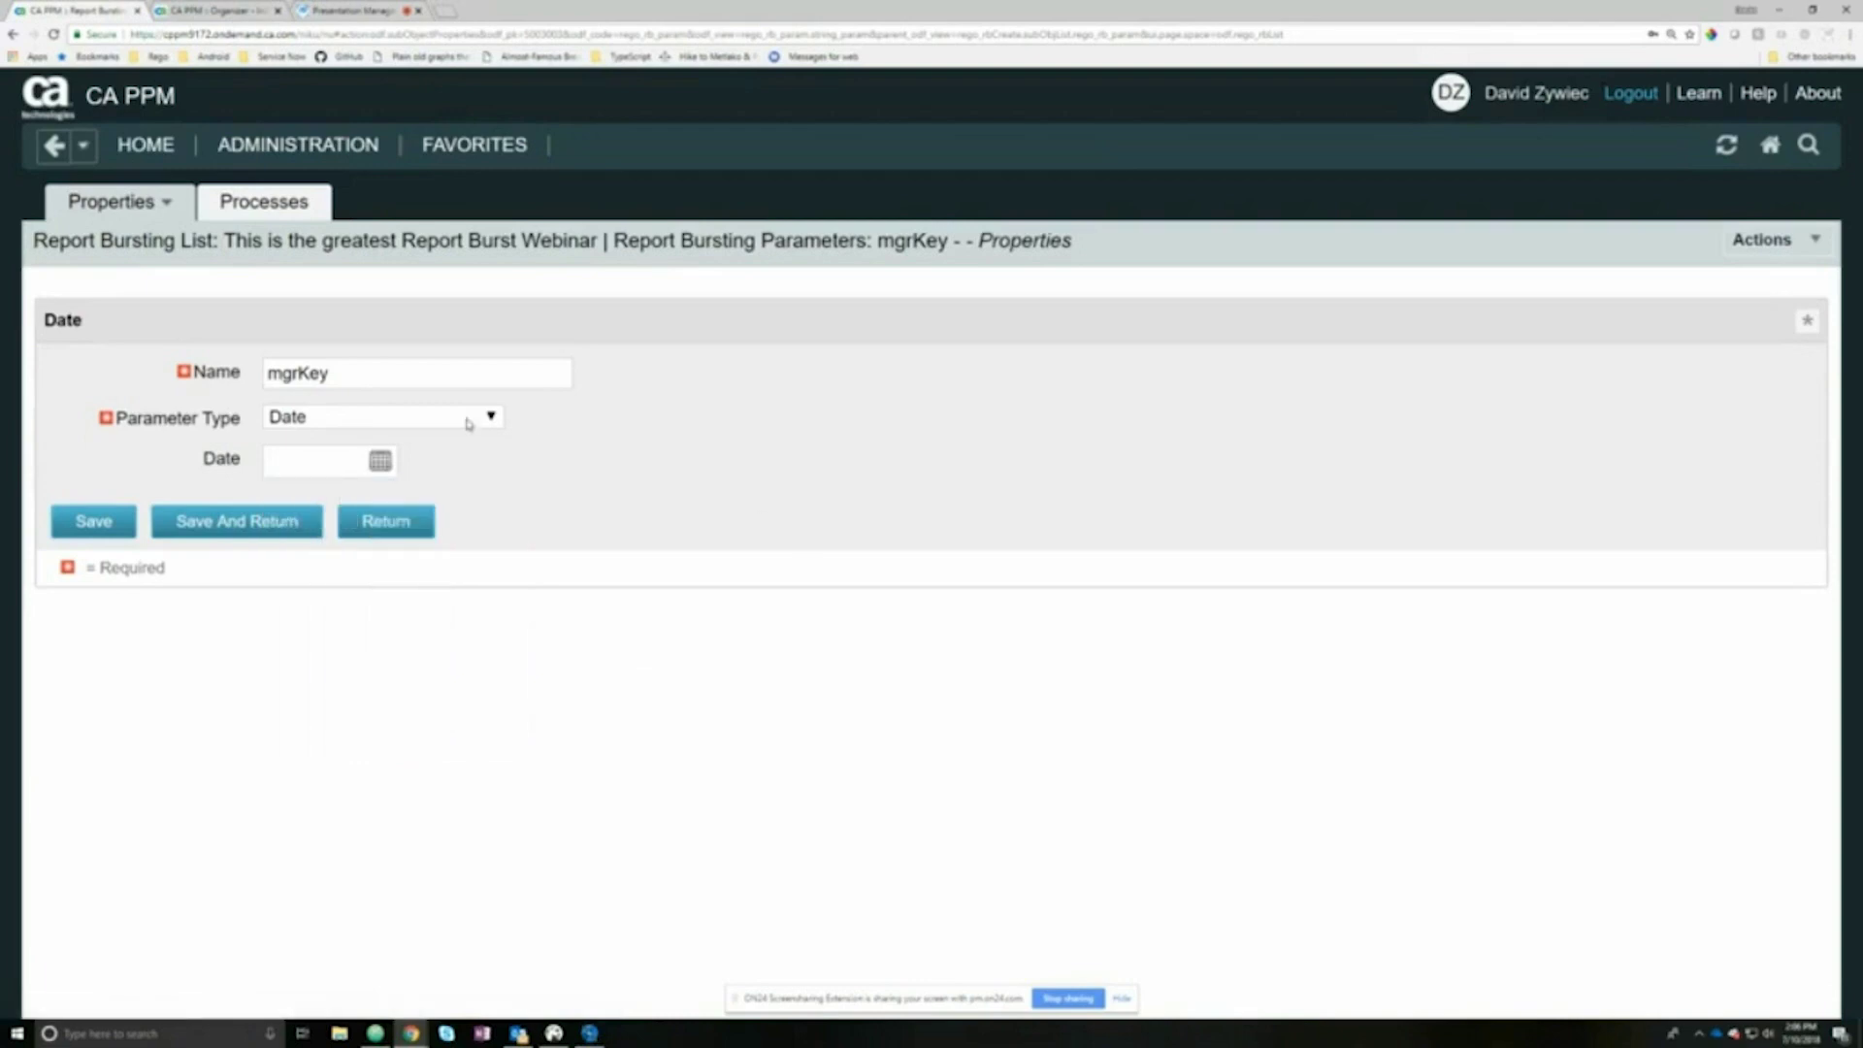
{"action": "left_click", "coordinate": [469, 420]}
{"action": "left_click", "coordinate": [426, 503]}
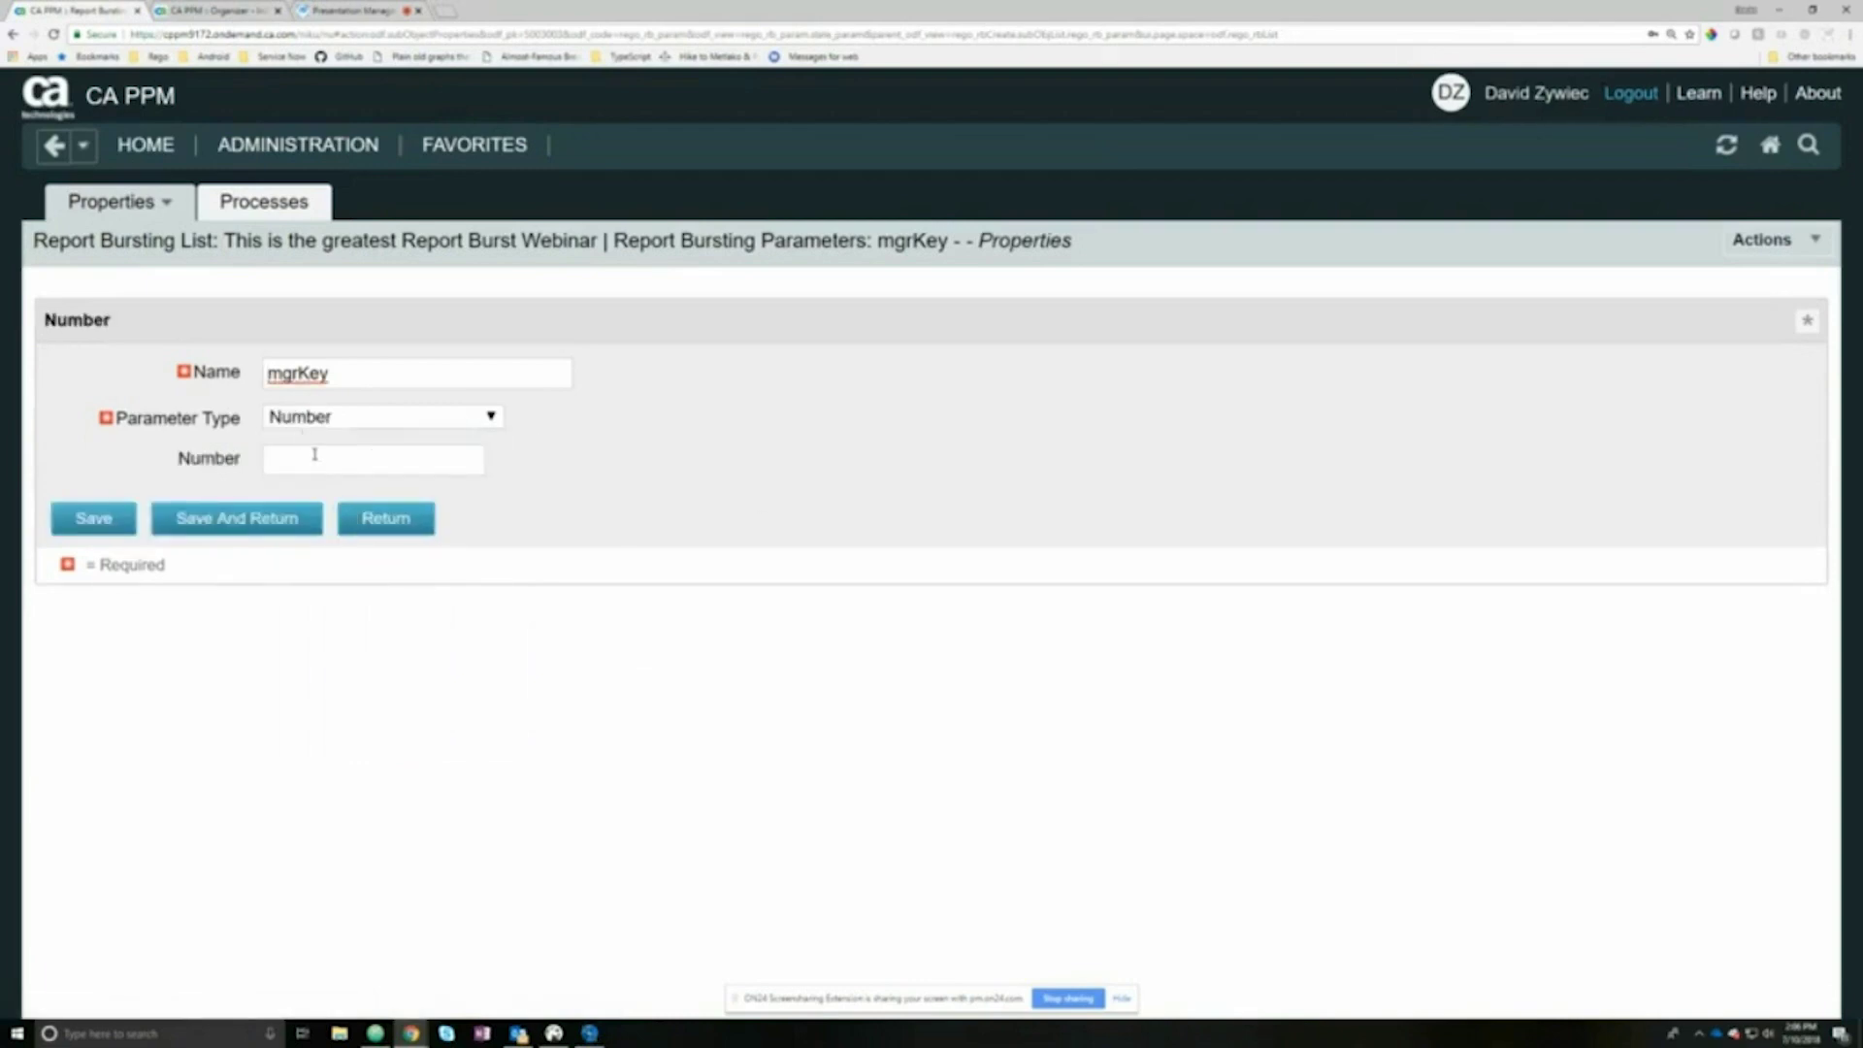
Step: Switch the parameter type to Multi-Value Static Lookup, clear the Agile Status values and add Ready and Blocked
{"action": "left_click", "coordinate": [378, 423]}
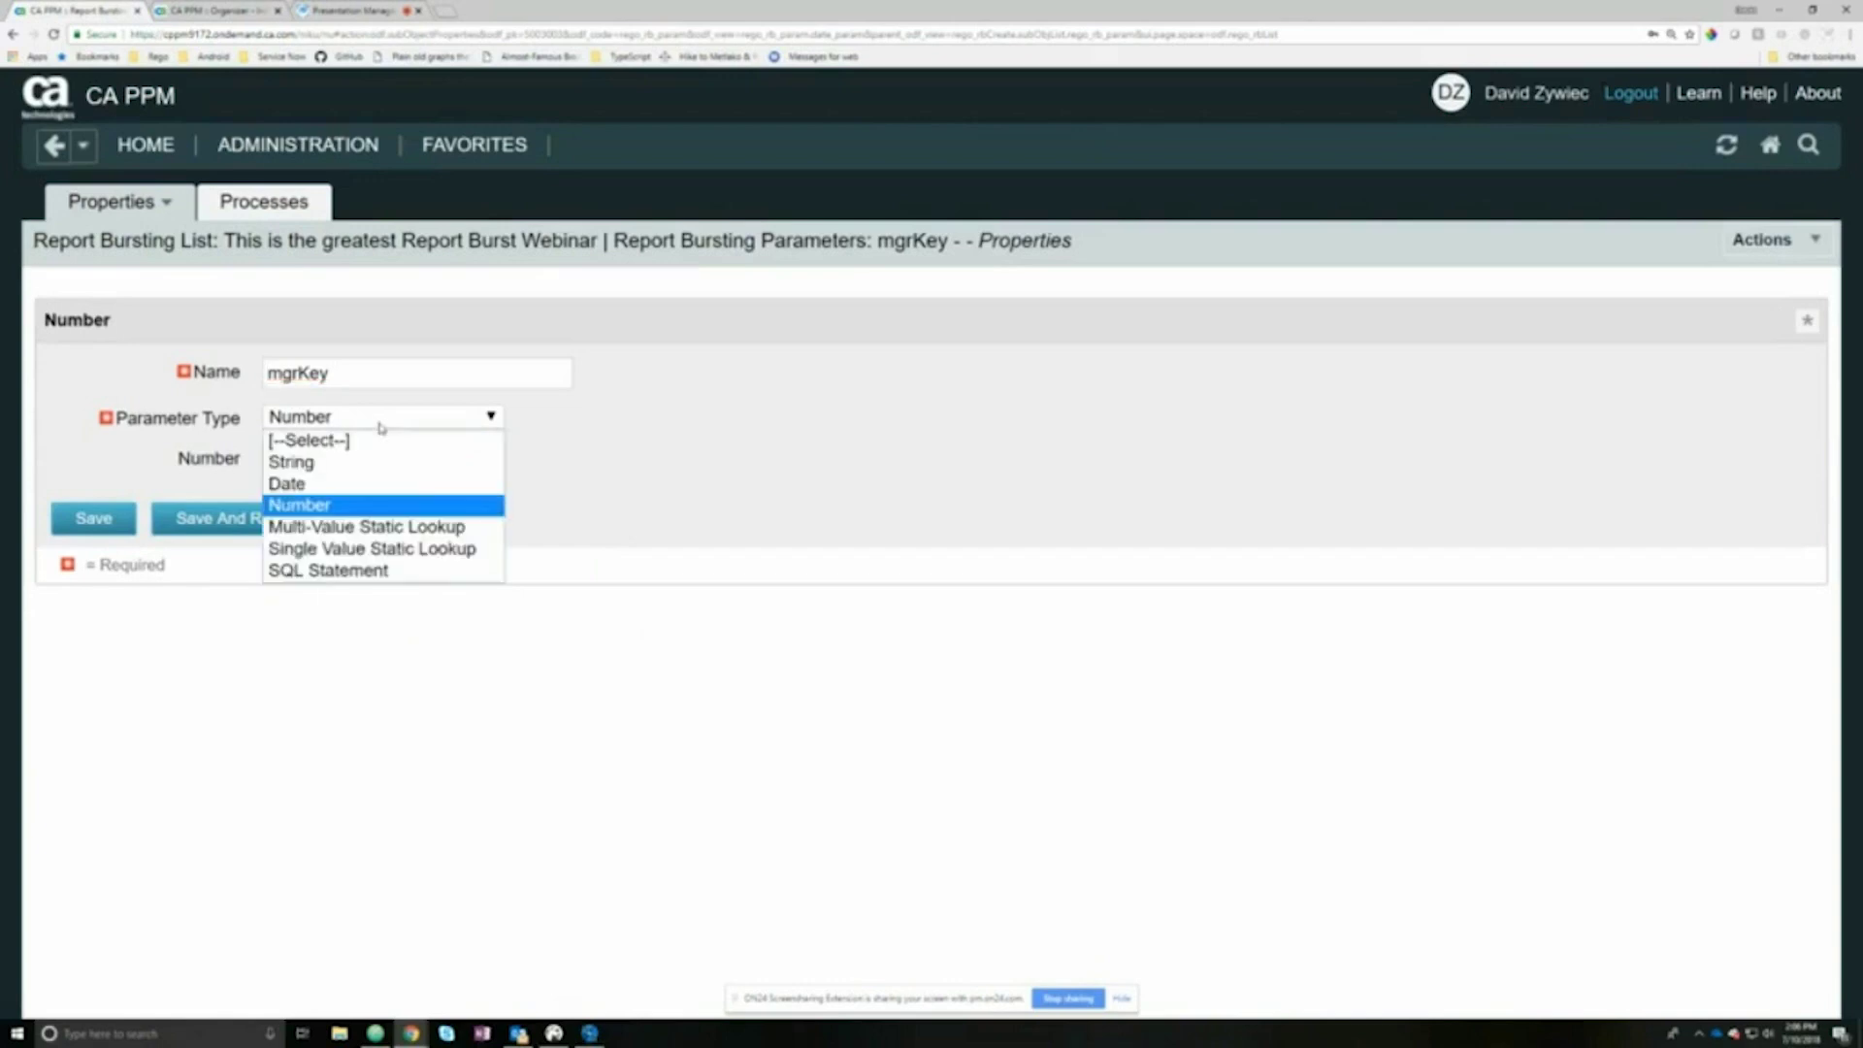
{"action": "left_click", "coordinate": [369, 526]}
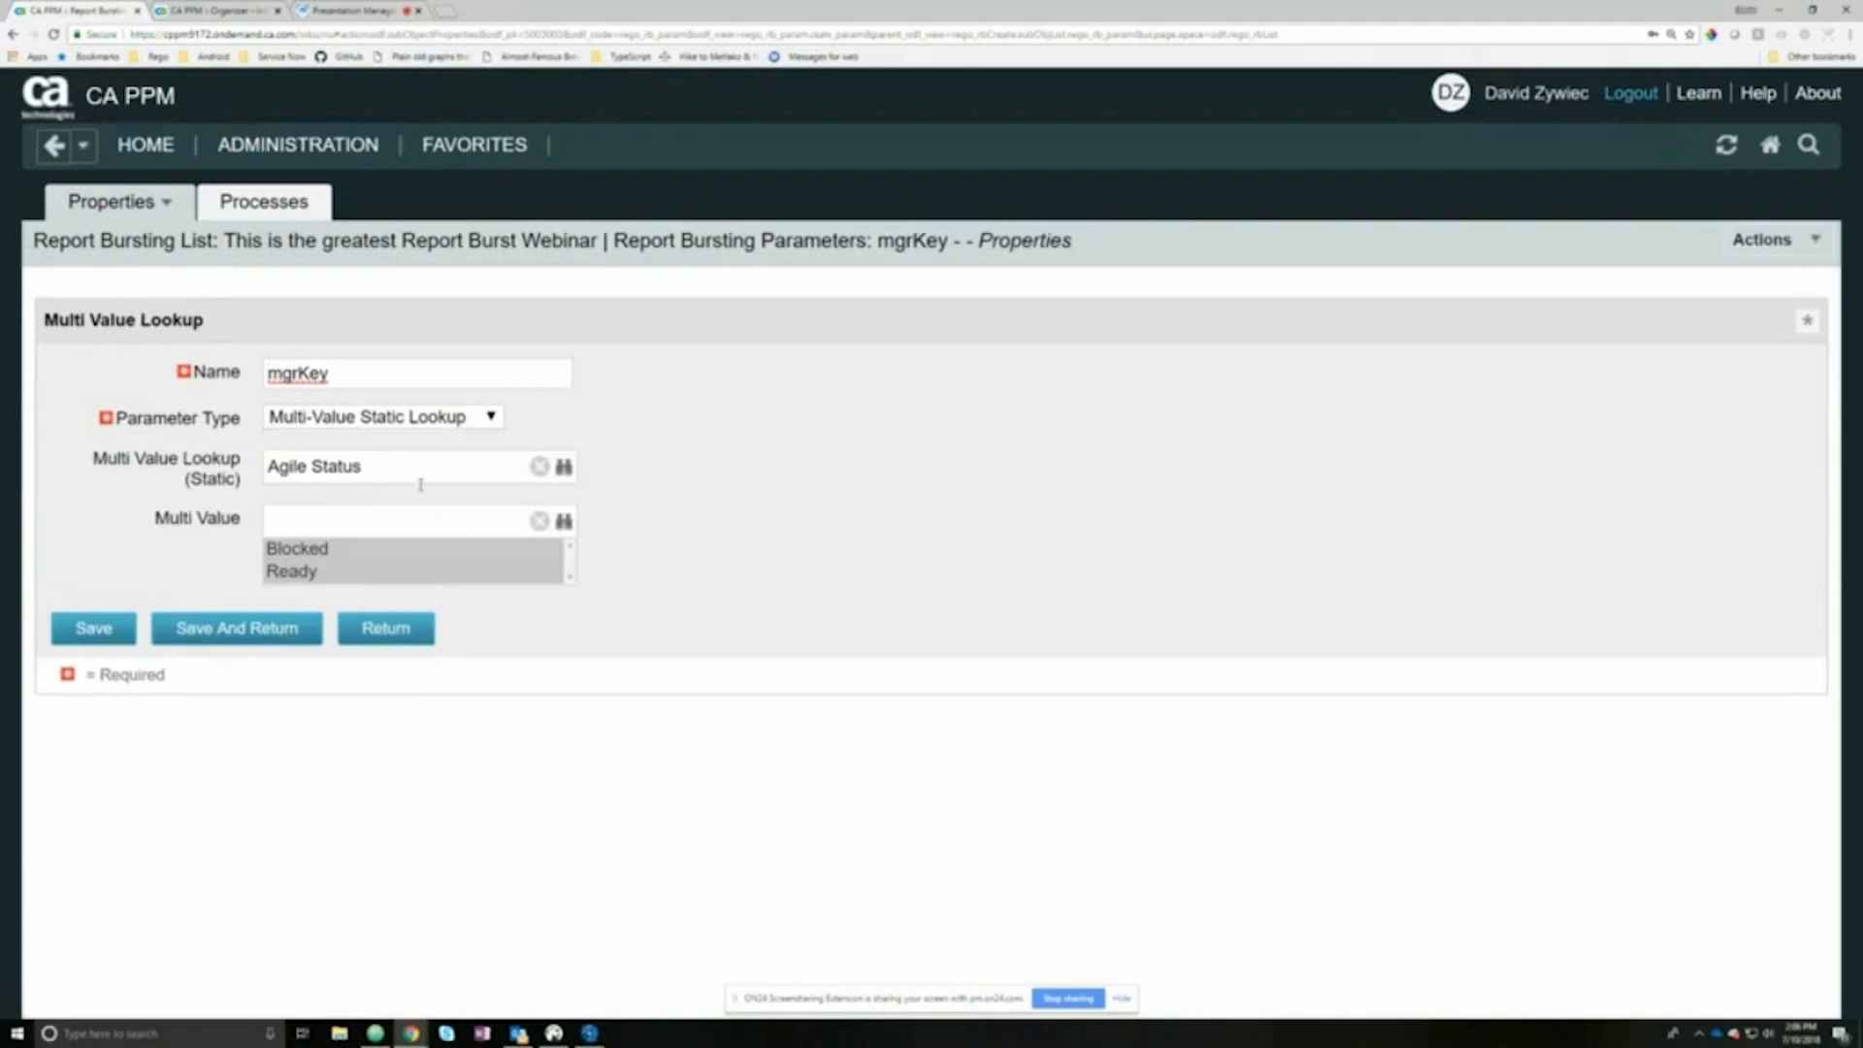
{"action": "left_click", "coordinate": [538, 521]}
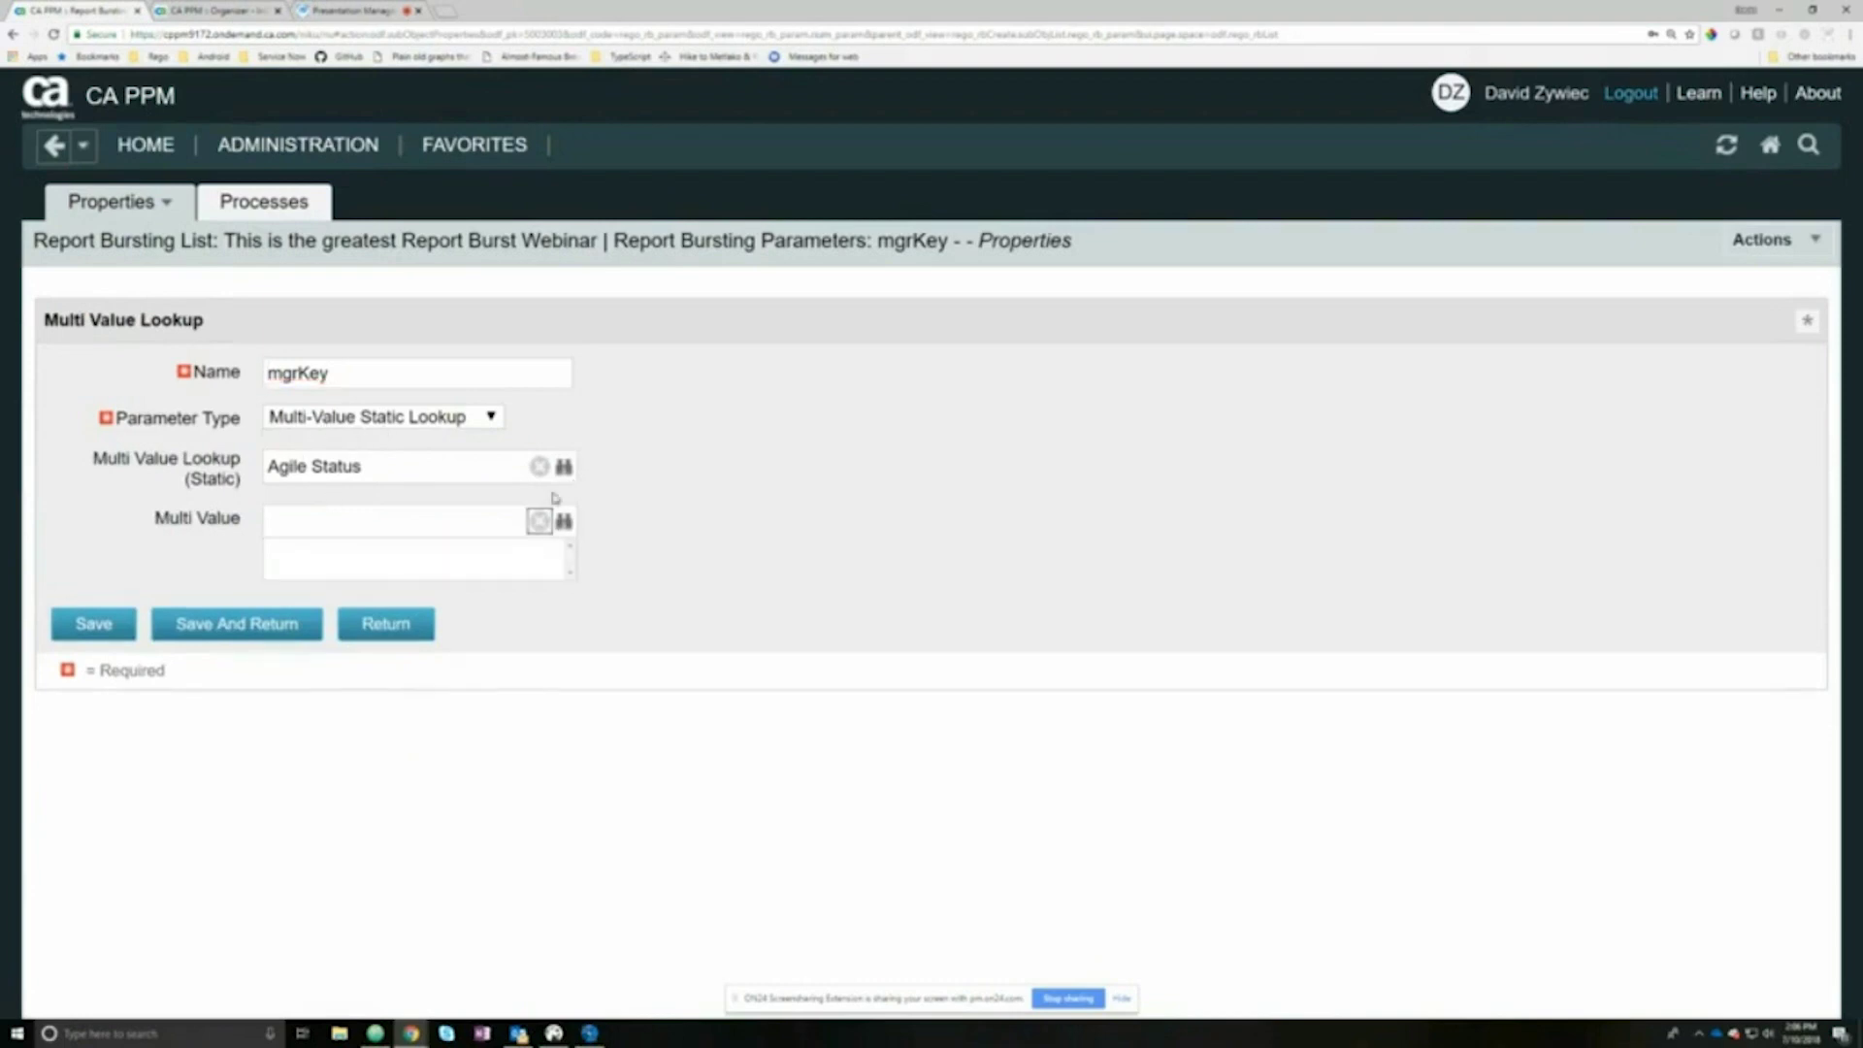
{"action": "left_click", "coordinate": [563, 521]}
{"action": "left_click", "coordinate": [514, 502]}
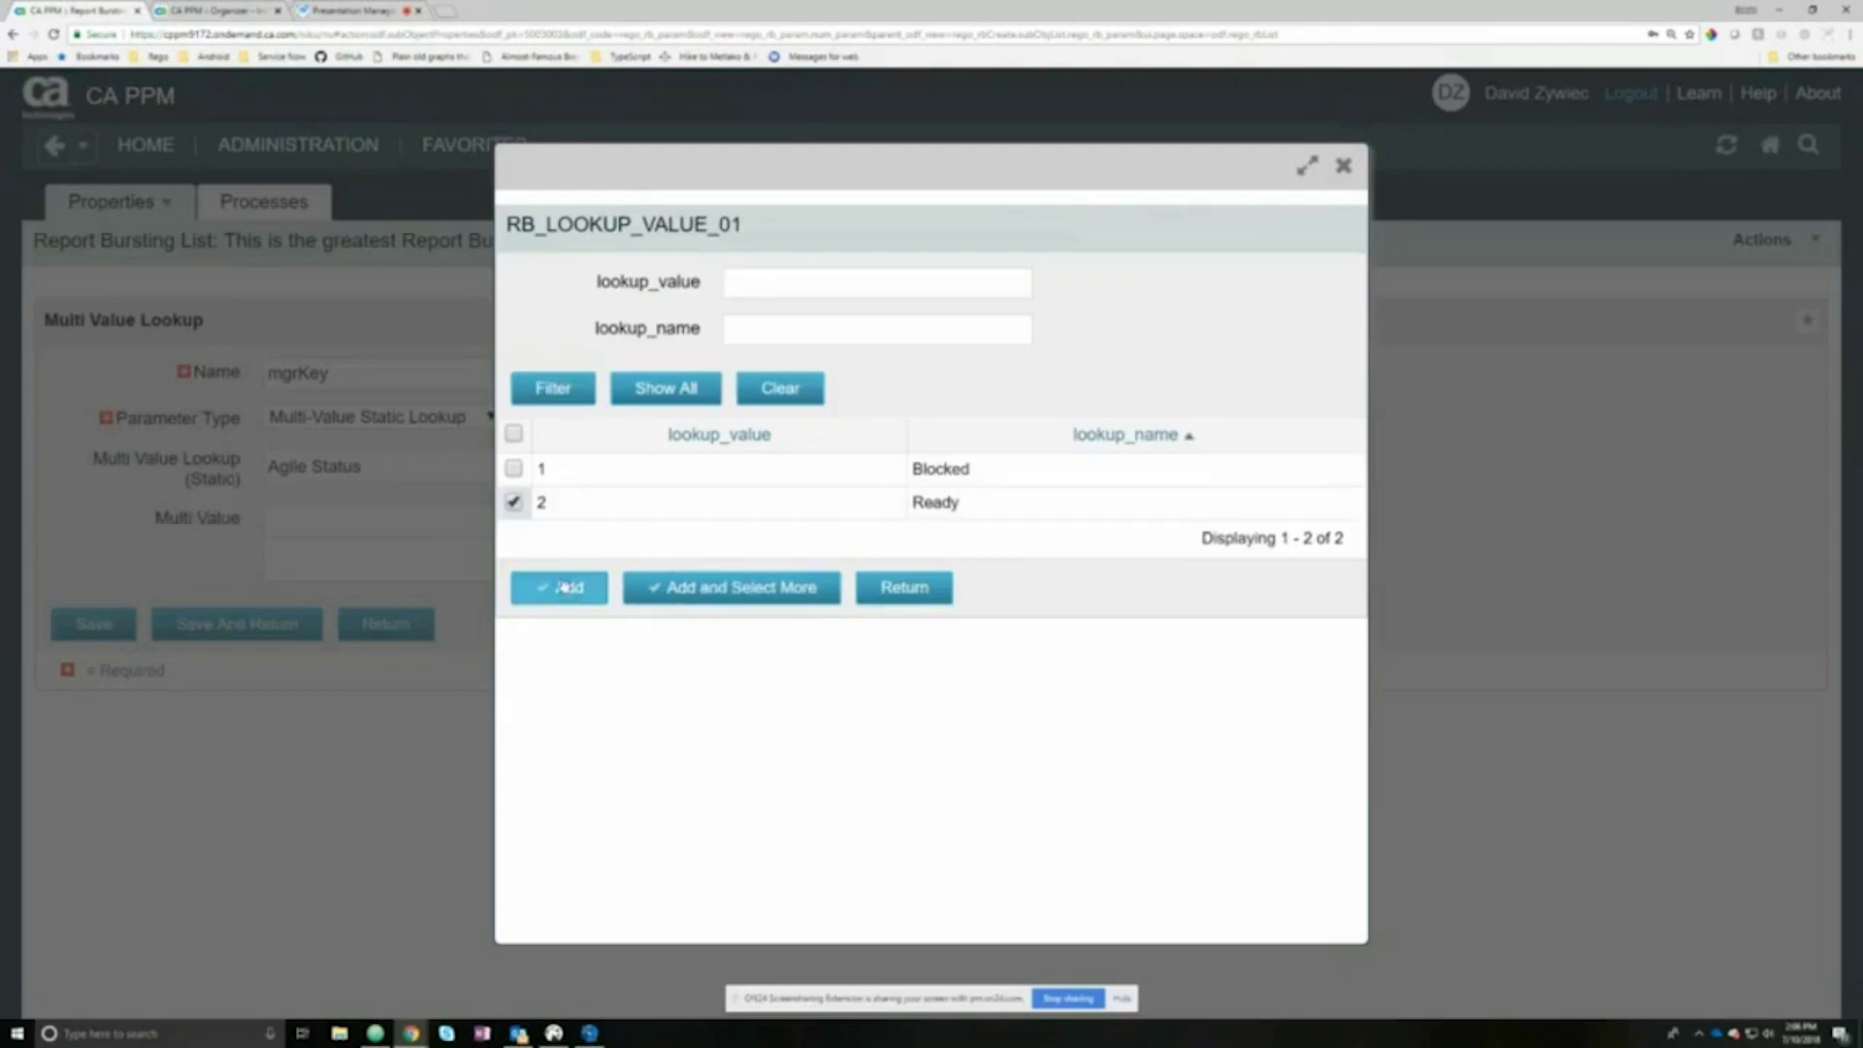
{"action": "left_click", "coordinate": [563, 588]}
{"action": "left_click", "coordinate": [563, 521]}
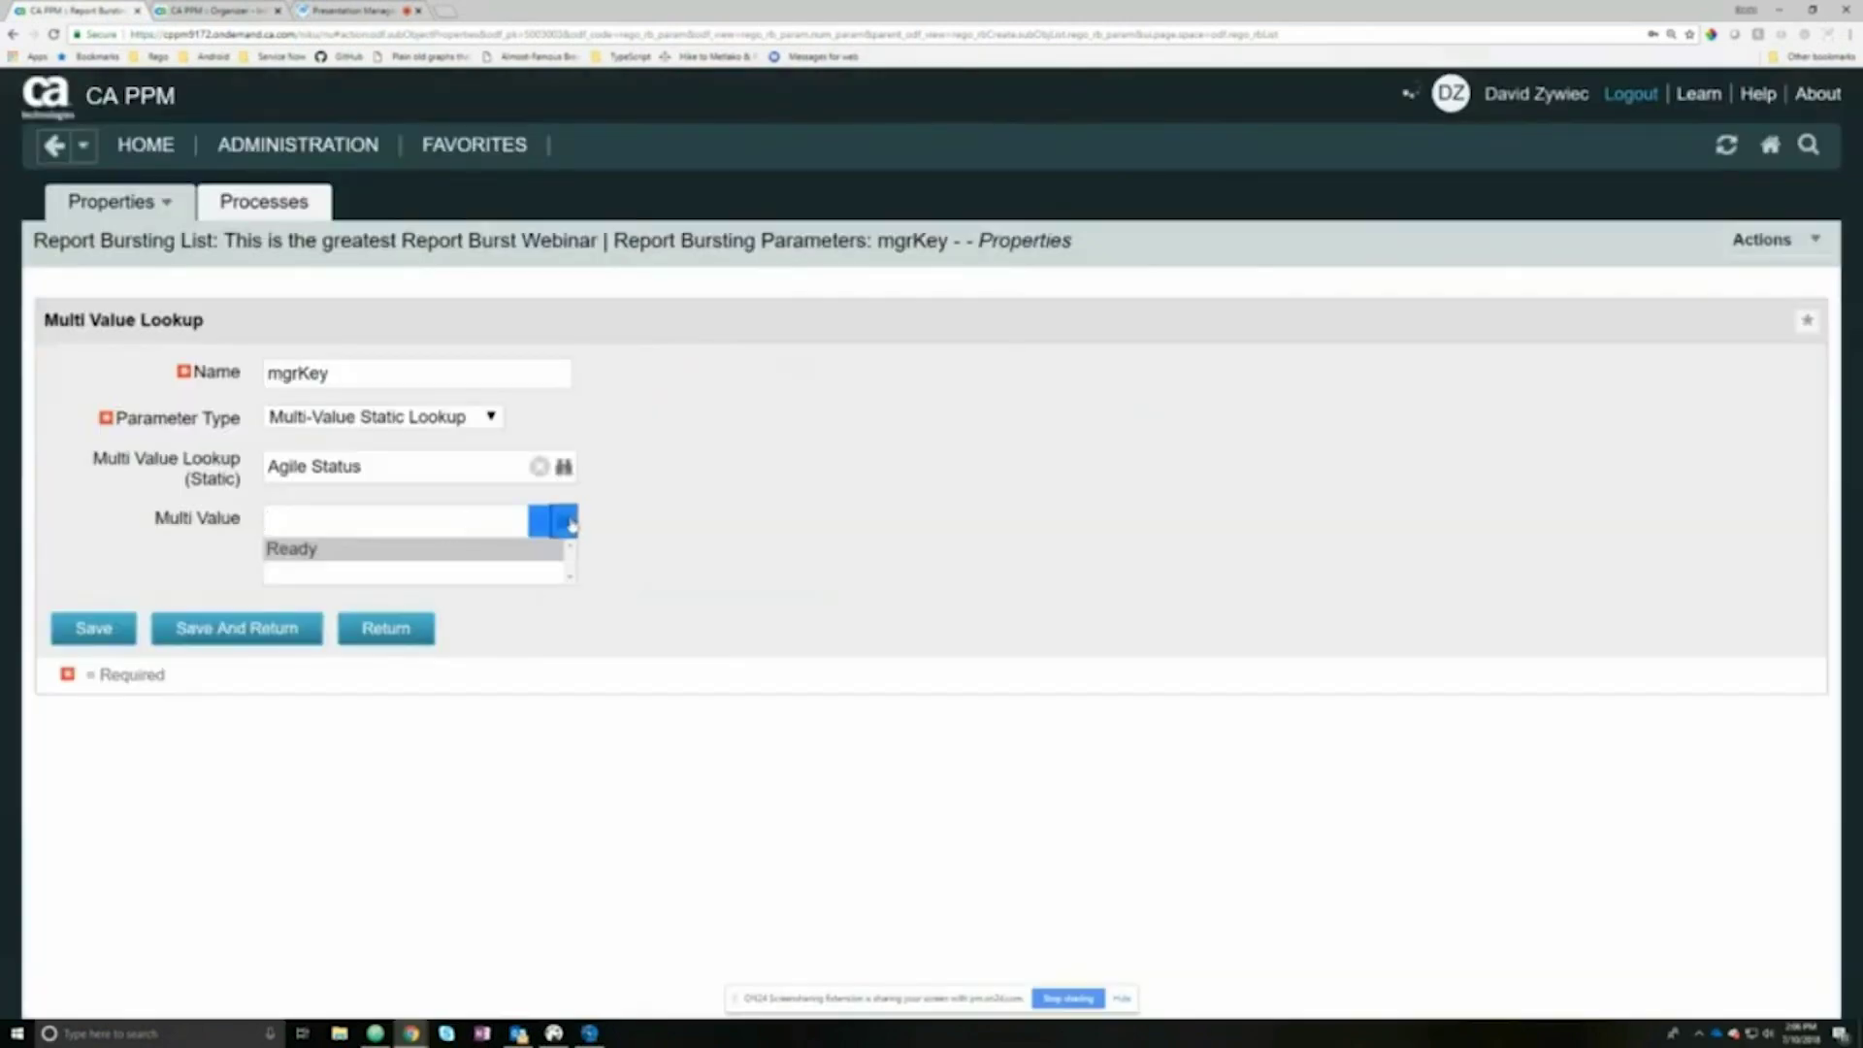
{"action": "left_click", "coordinate": [513, 469]}
{"action": "left_click", "coordinate": [563, 588]}
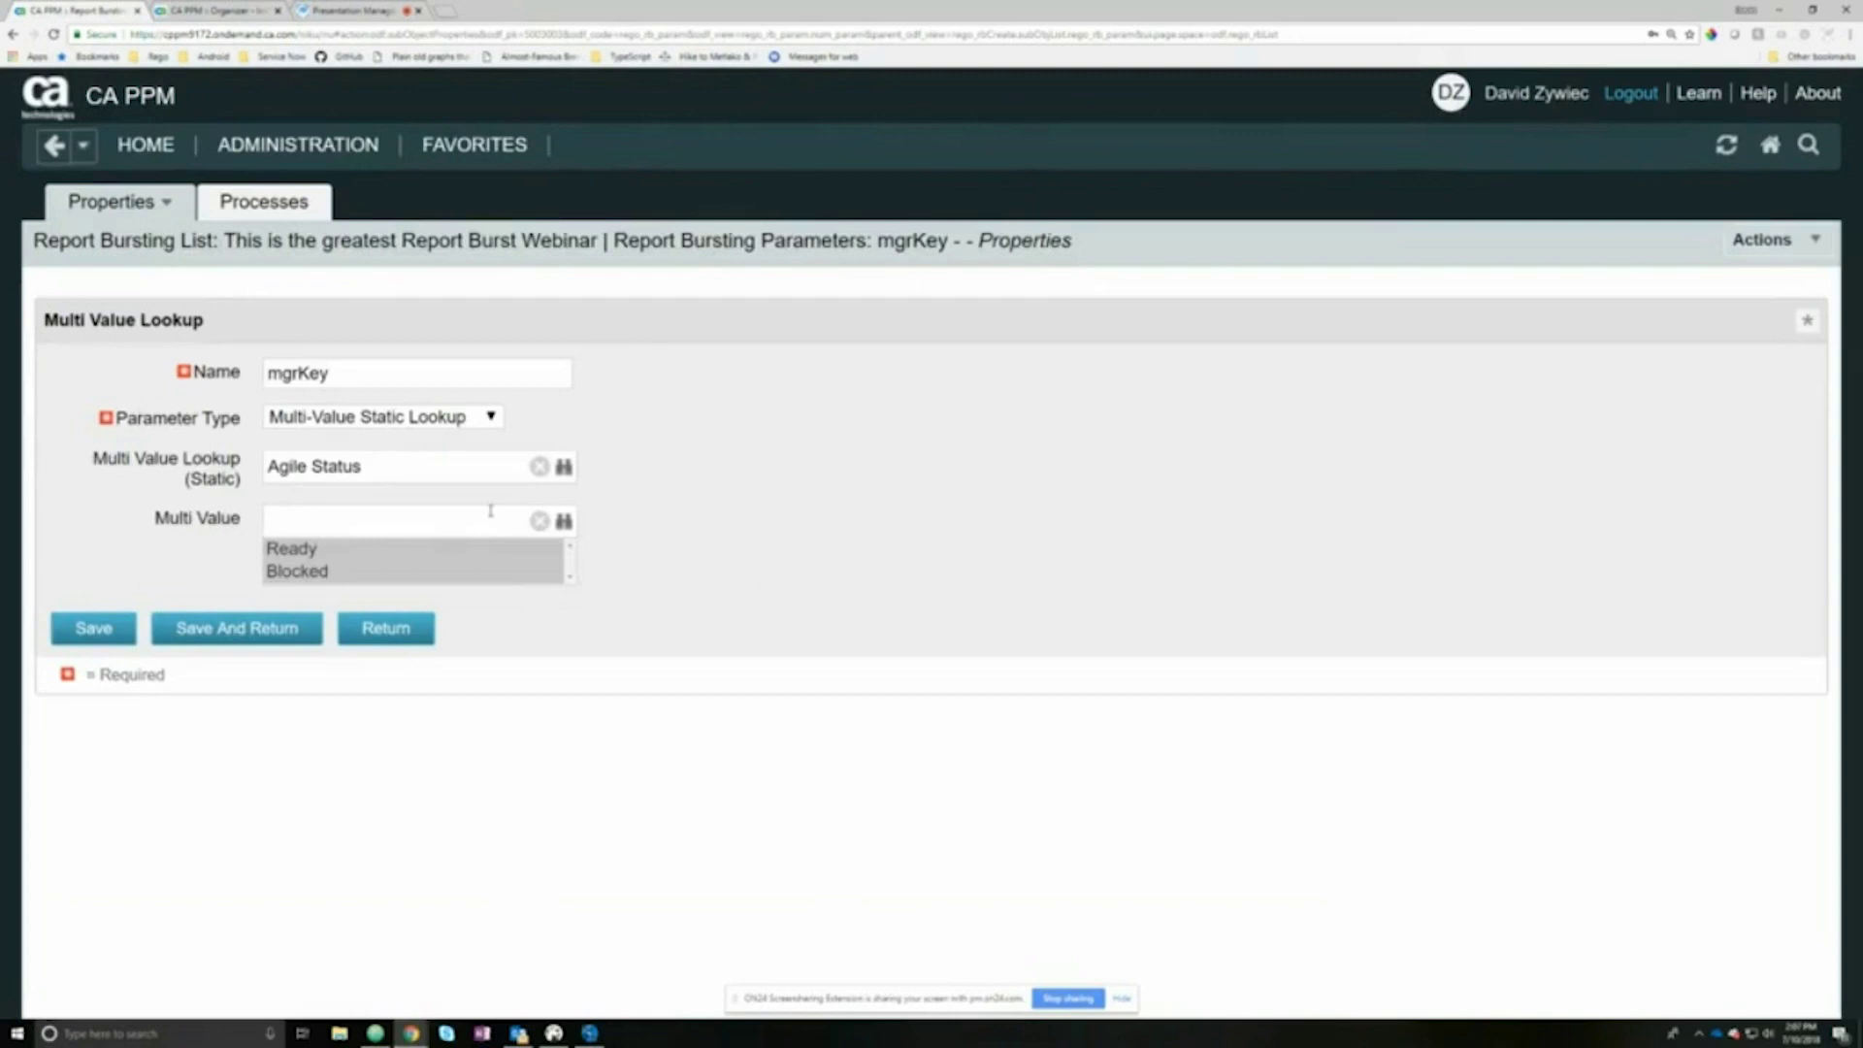
Step: Replace the Agile Status lookup of the multi-value parameter with Activity Type
{"action": "left_click", "coordinate": [539, 467]}
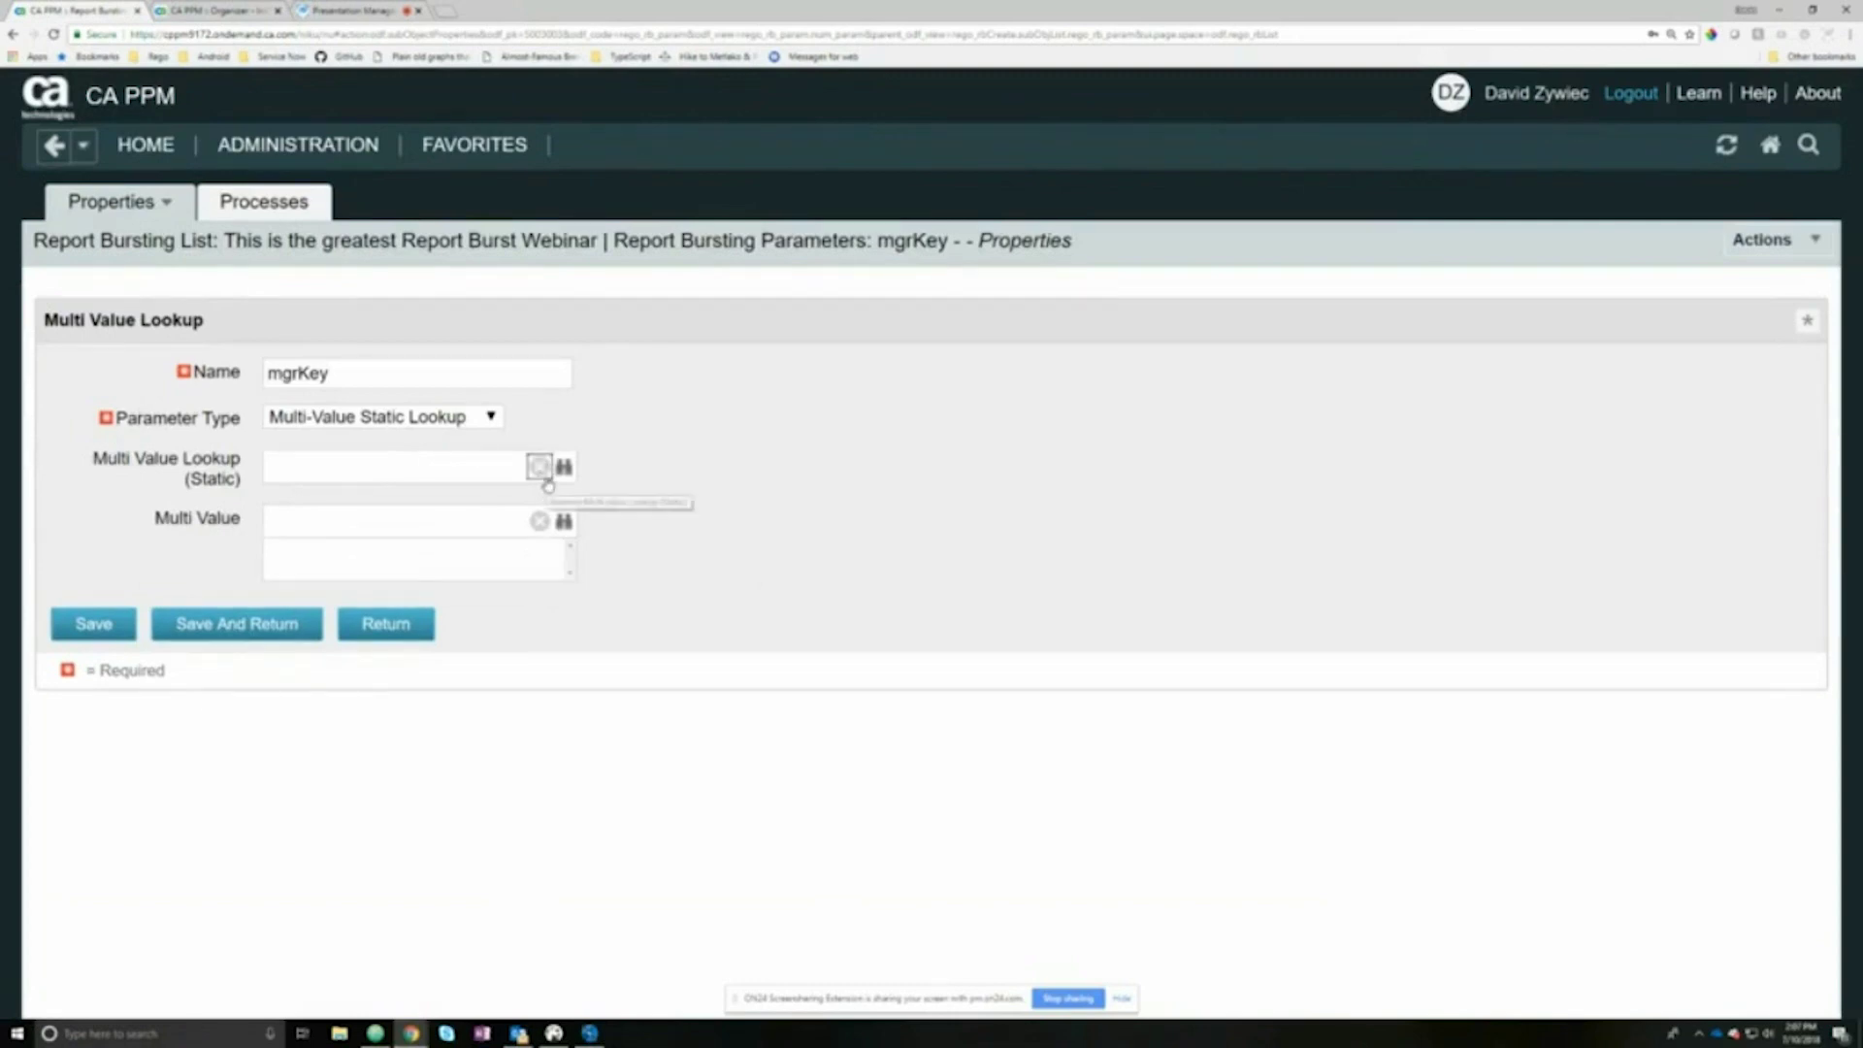
{"action": "left_click", "coordinate": [564, 467]}
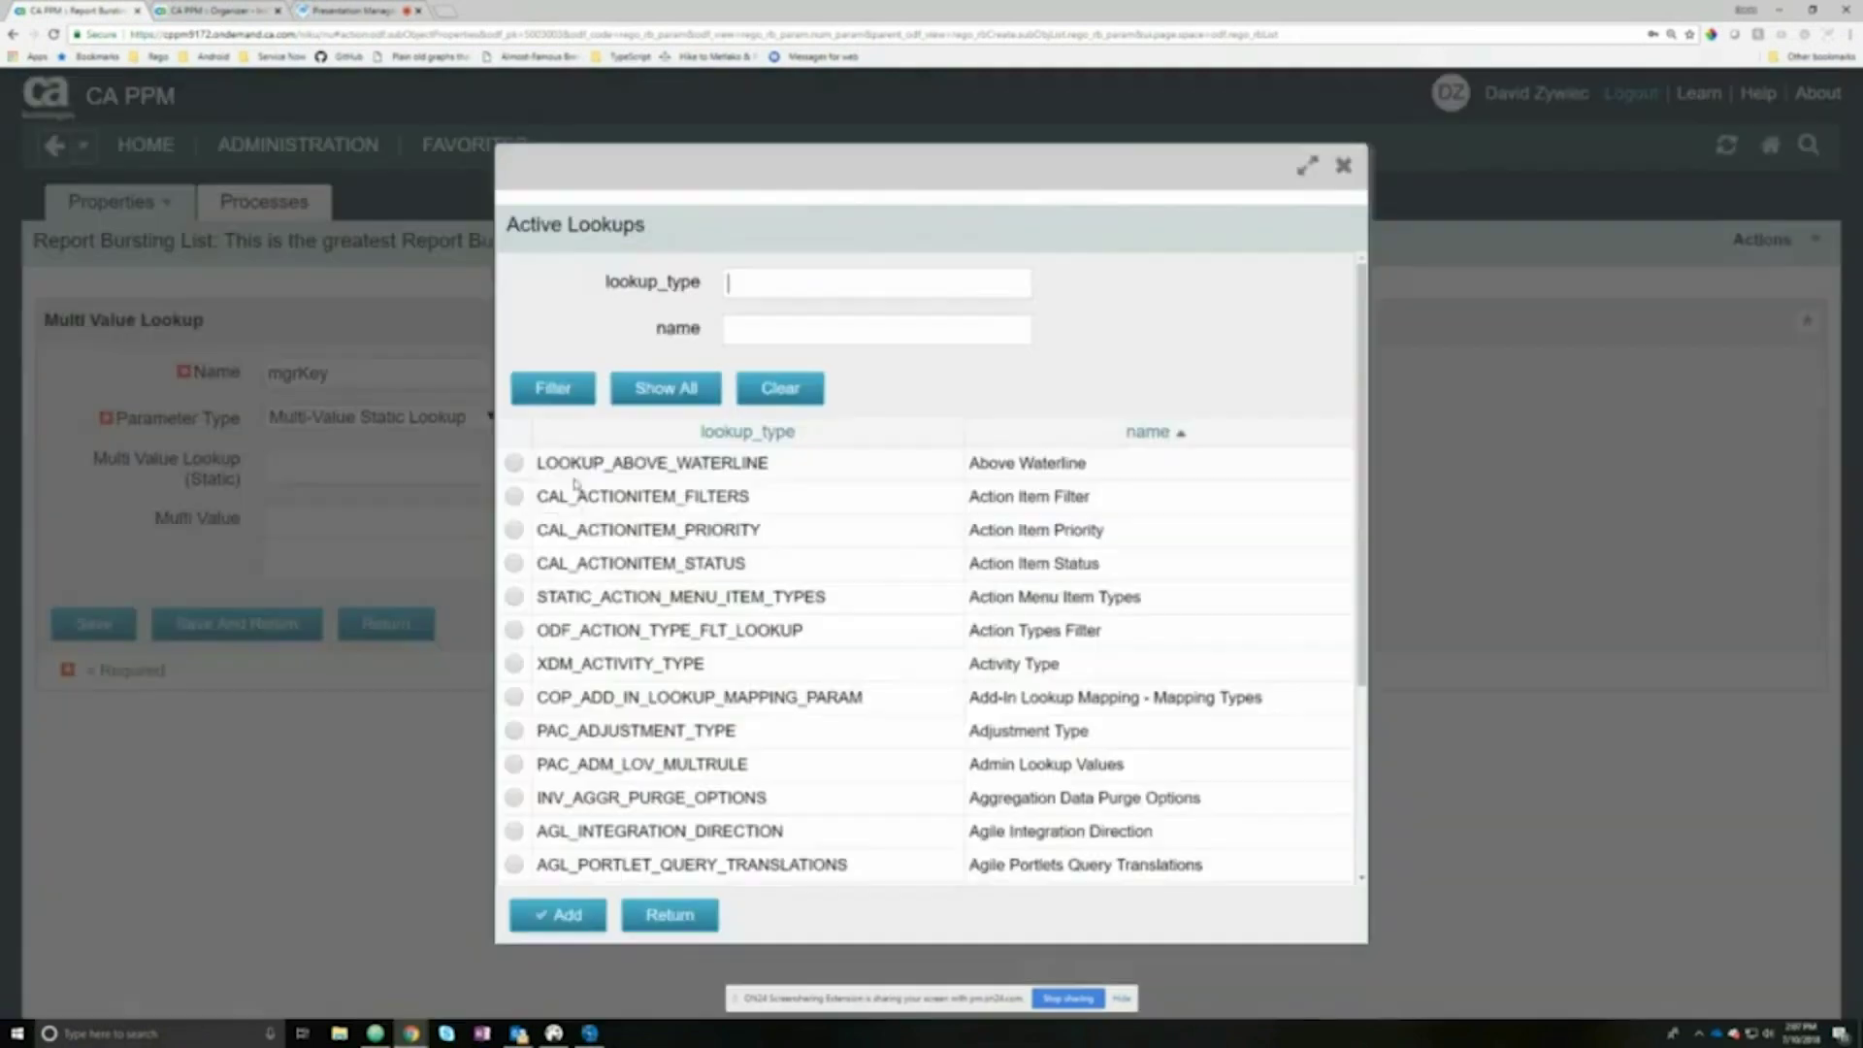
{"action": "triple_click", "coordinate": [515, 499]}
{"action": "left_click", "coordinate": [514, 664]}
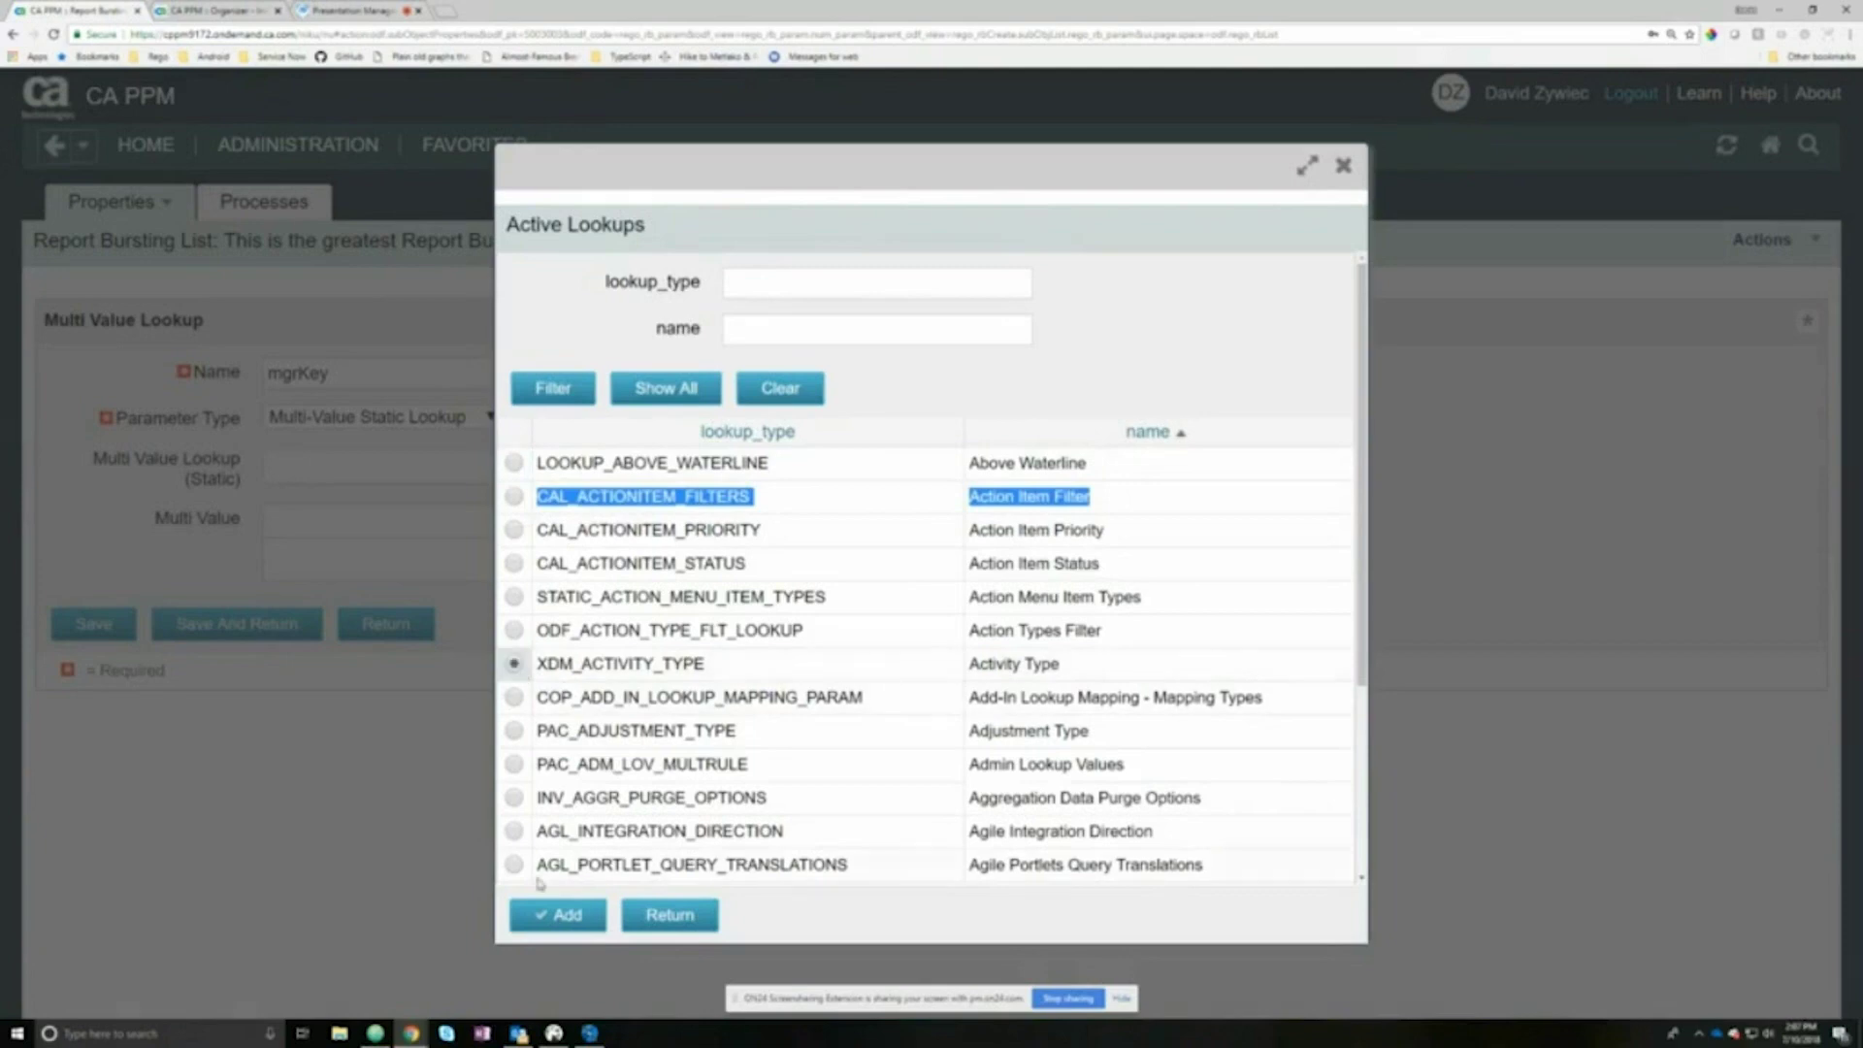
{"action": "left_click", "coordinate": [539, 912]}
Step: Add In Progress and Open as the multi-value selections for Activity Type and save the parameter
{"action": "left_click", "coordinate": [562, 522]}
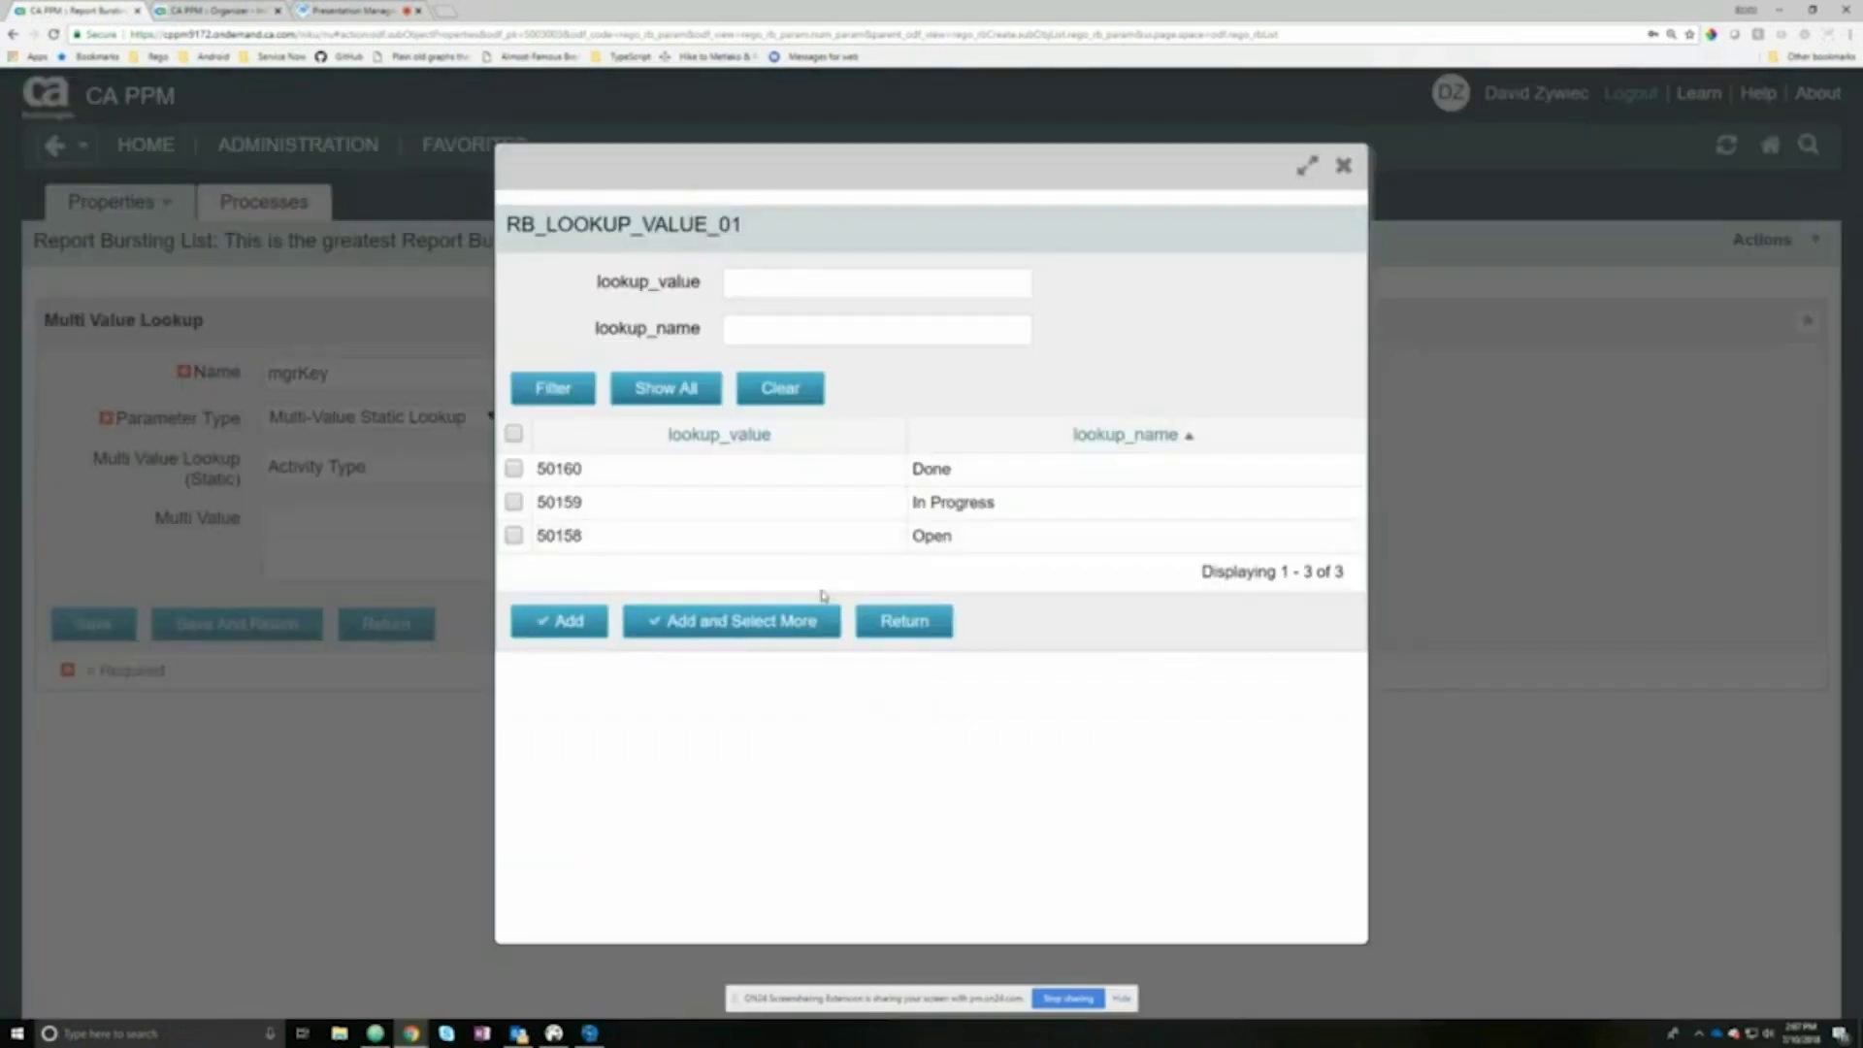
{"action": "left_click", "coordinate": [514, 502]}
{"action": "left_click", "coordinate": [514, 534]}
{"action": "left_click", "coordinate": [568, 626]}
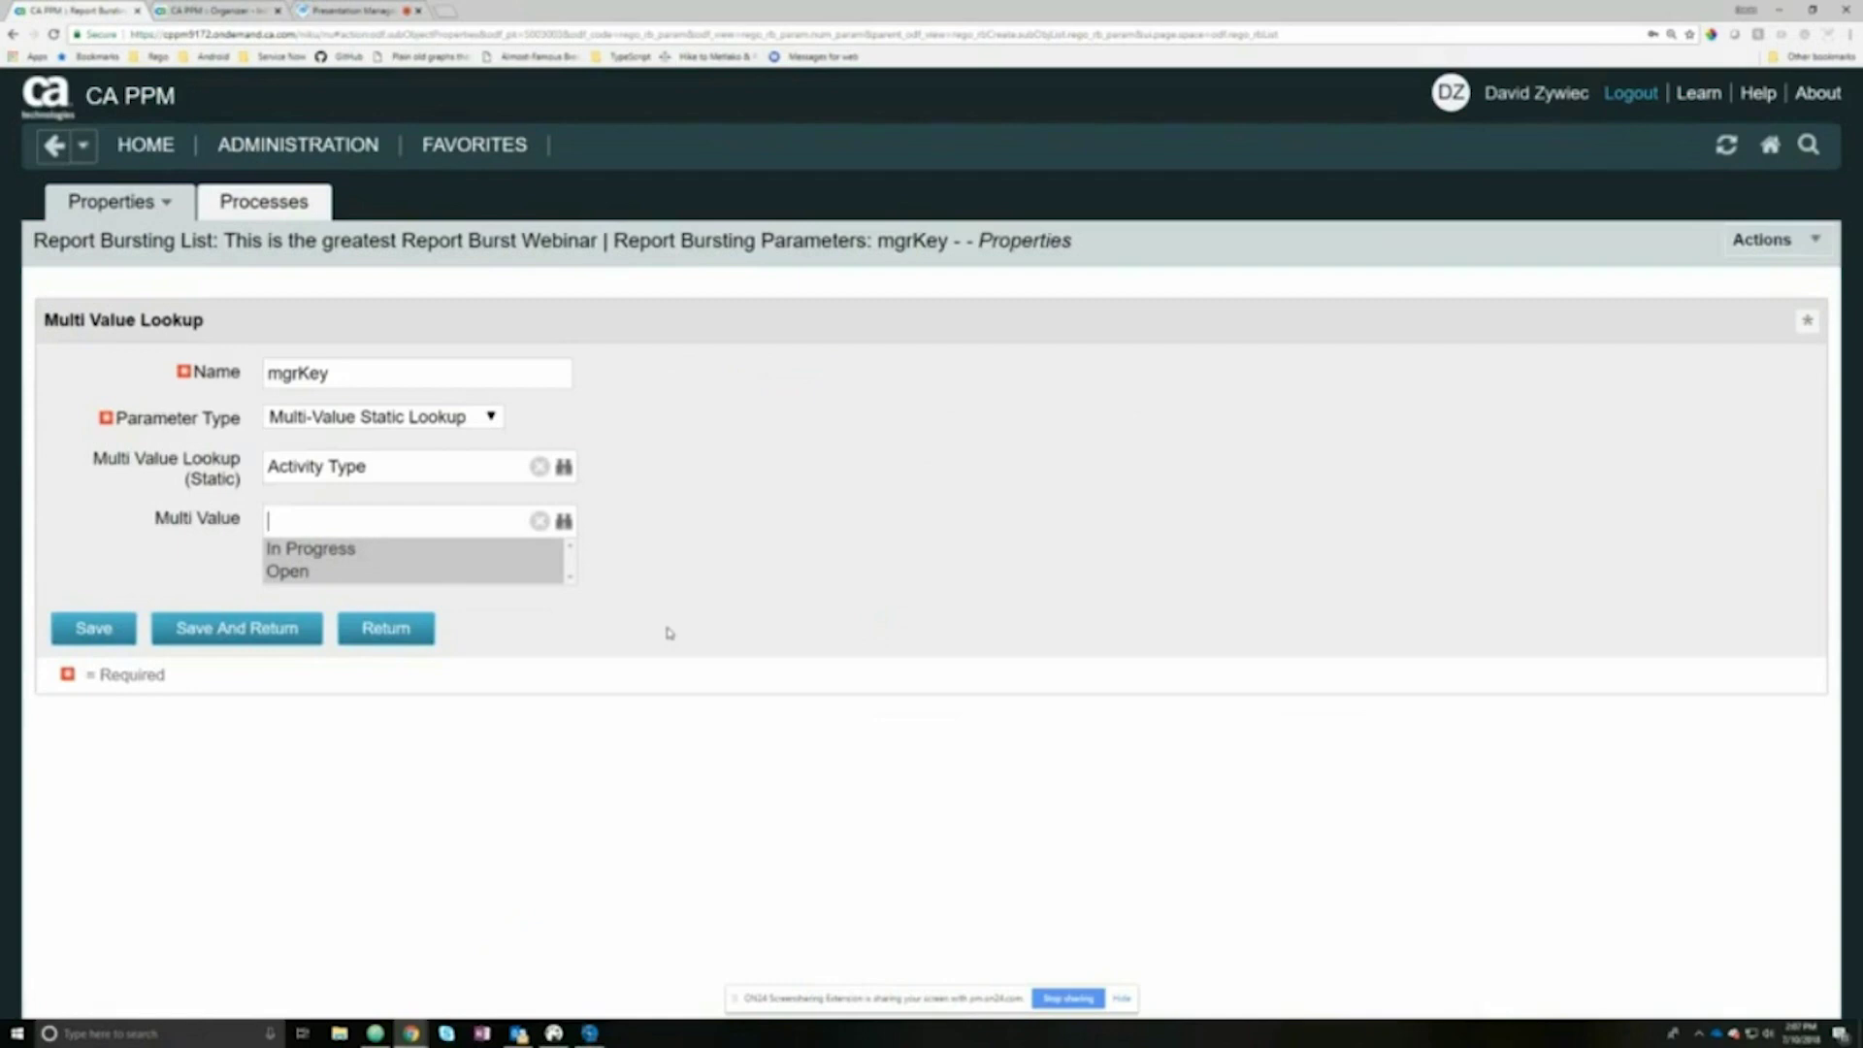
{"action": "left_click", "coordinate": [94, 626]}
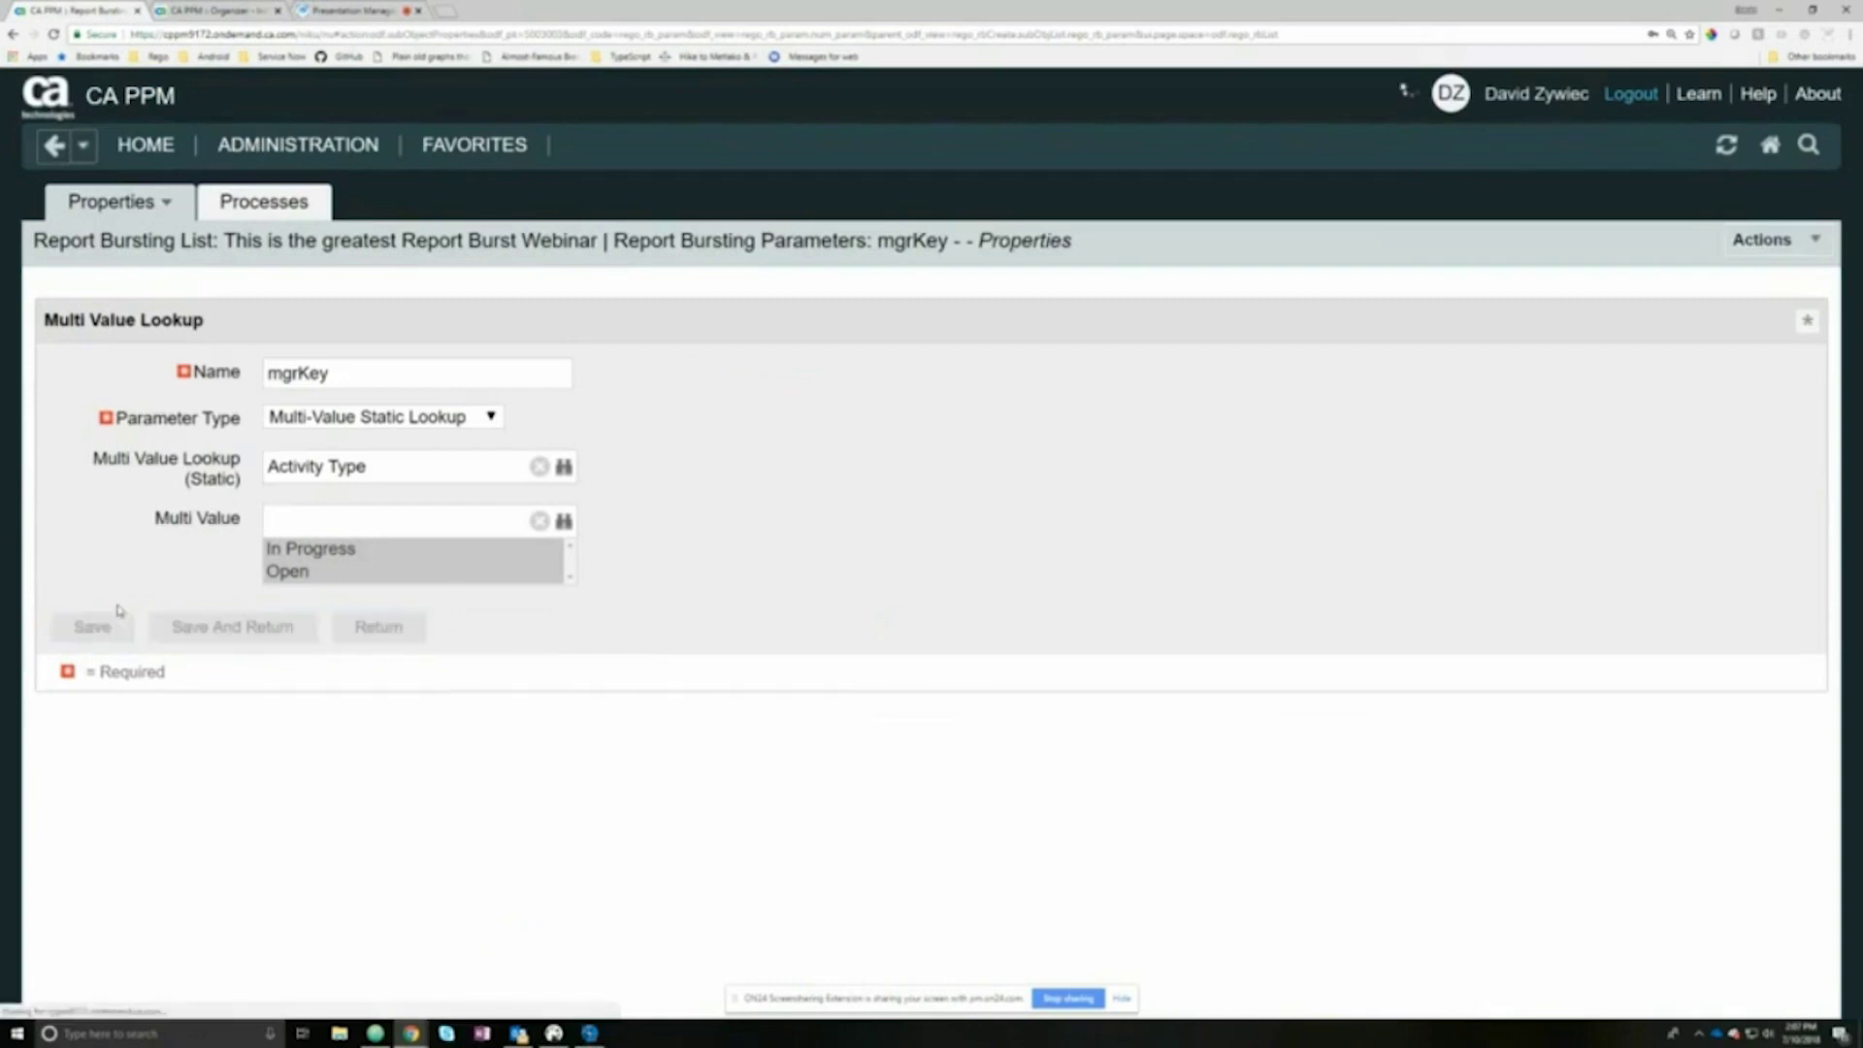
Step: Switch the parameter type to Single Value Static Lookup to view its fields, and return it to SQL Statement and save
{"action": "left_click", "coordinate": [396, 419]}
{"action": "left_click", "coordinate": [371, 549]}
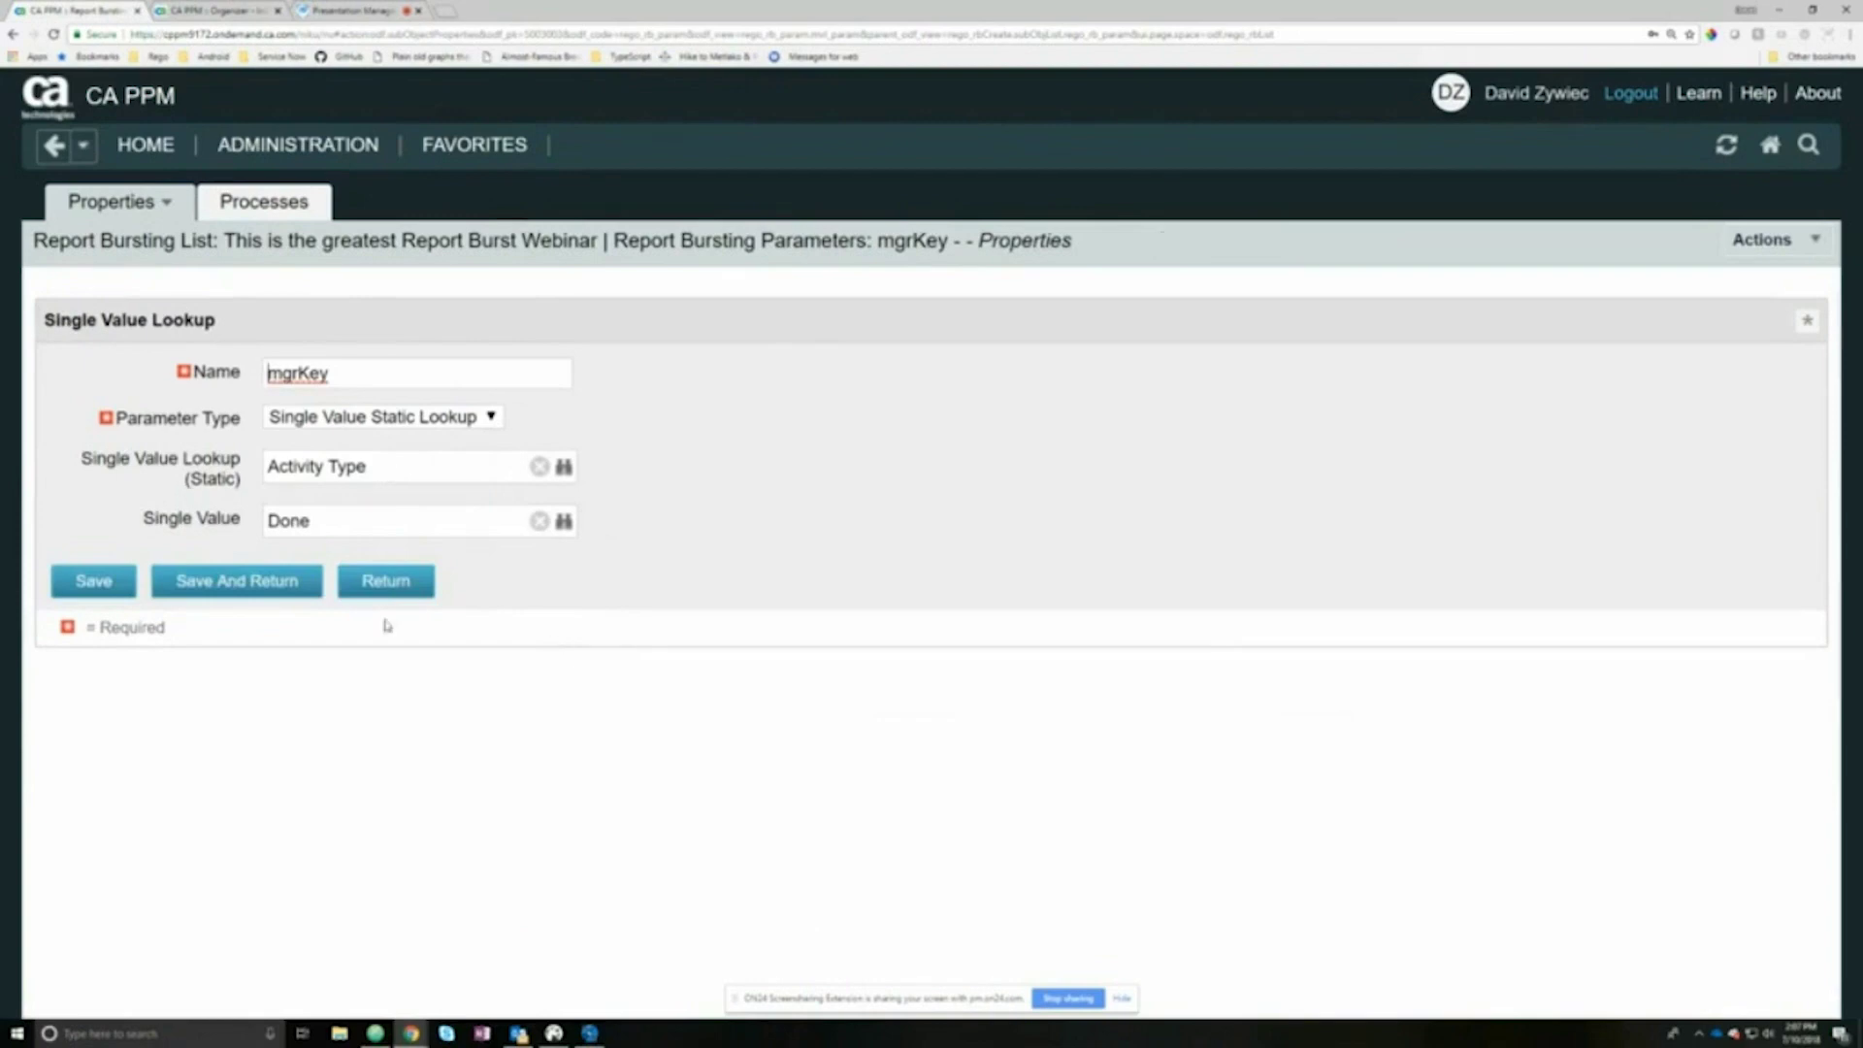
{"action": "left_click", "coordinate": [393, 419]}
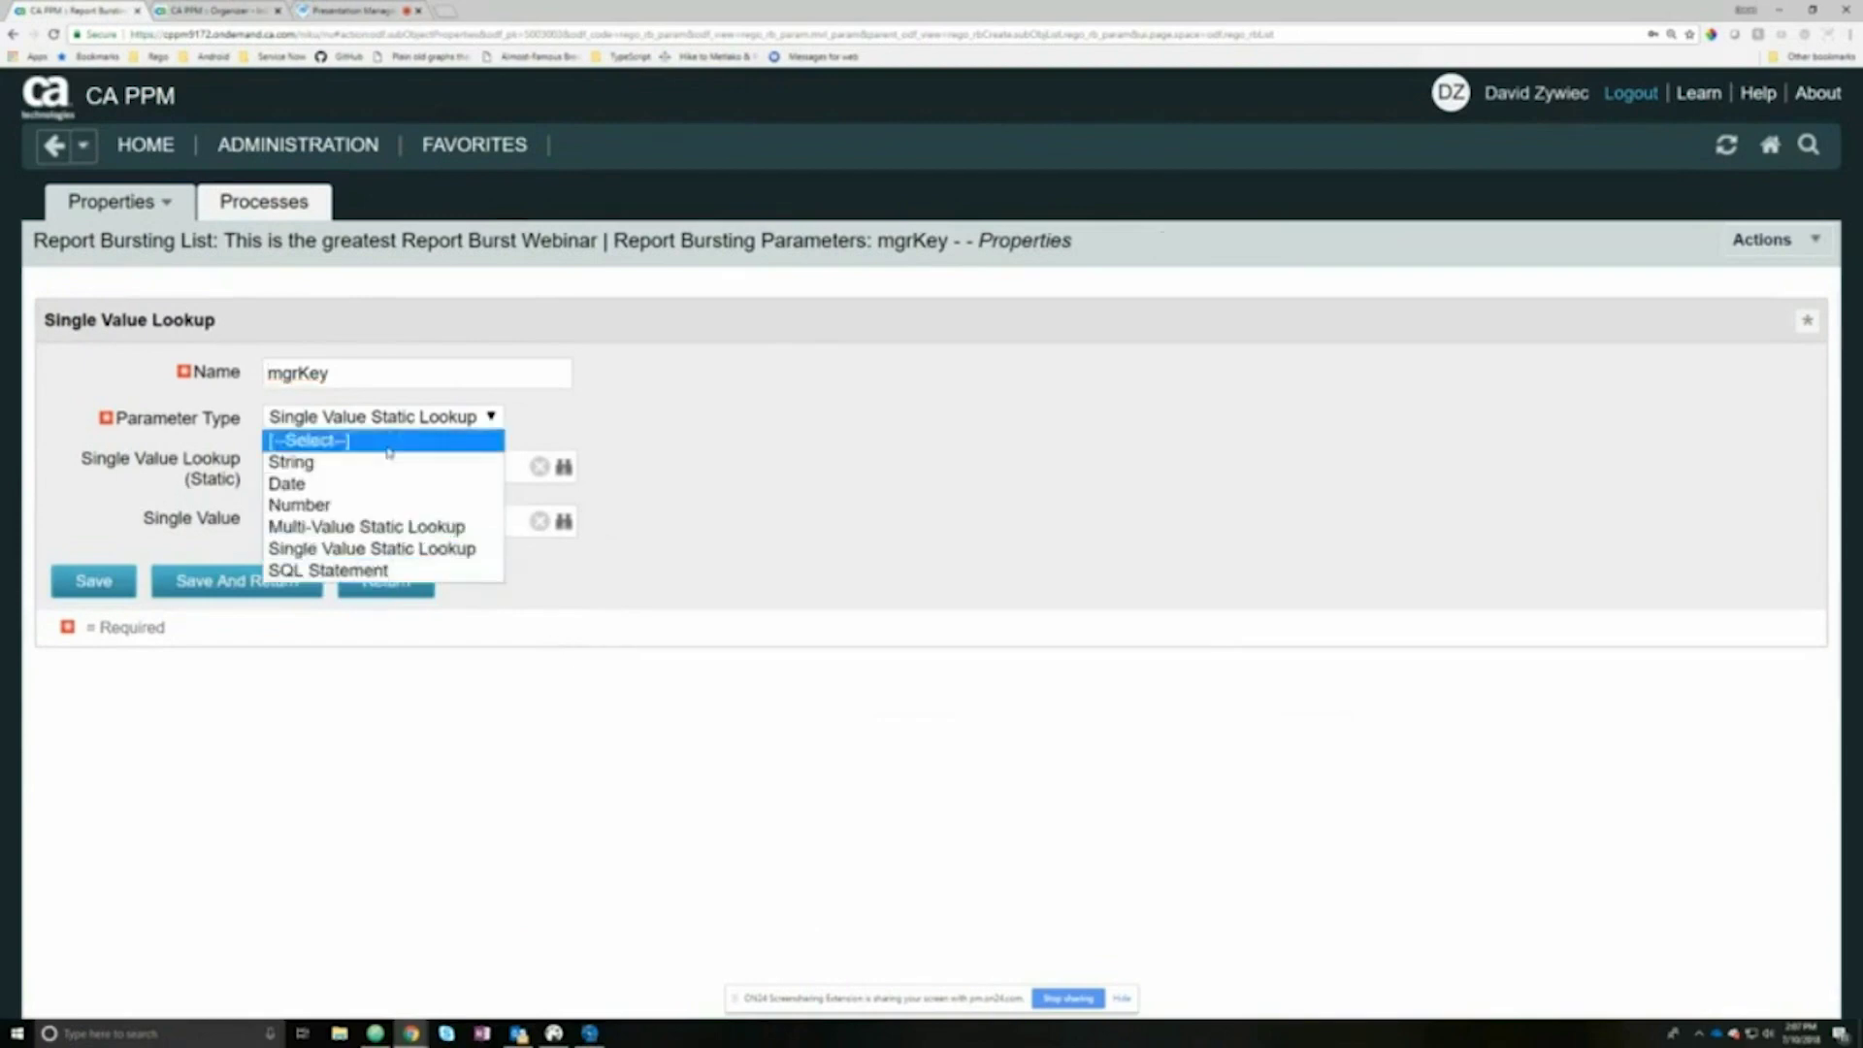
{"action": "left_click", "coordinate": [328, 569]}
{"action": "left_click", "coordinate": [101, 584]}
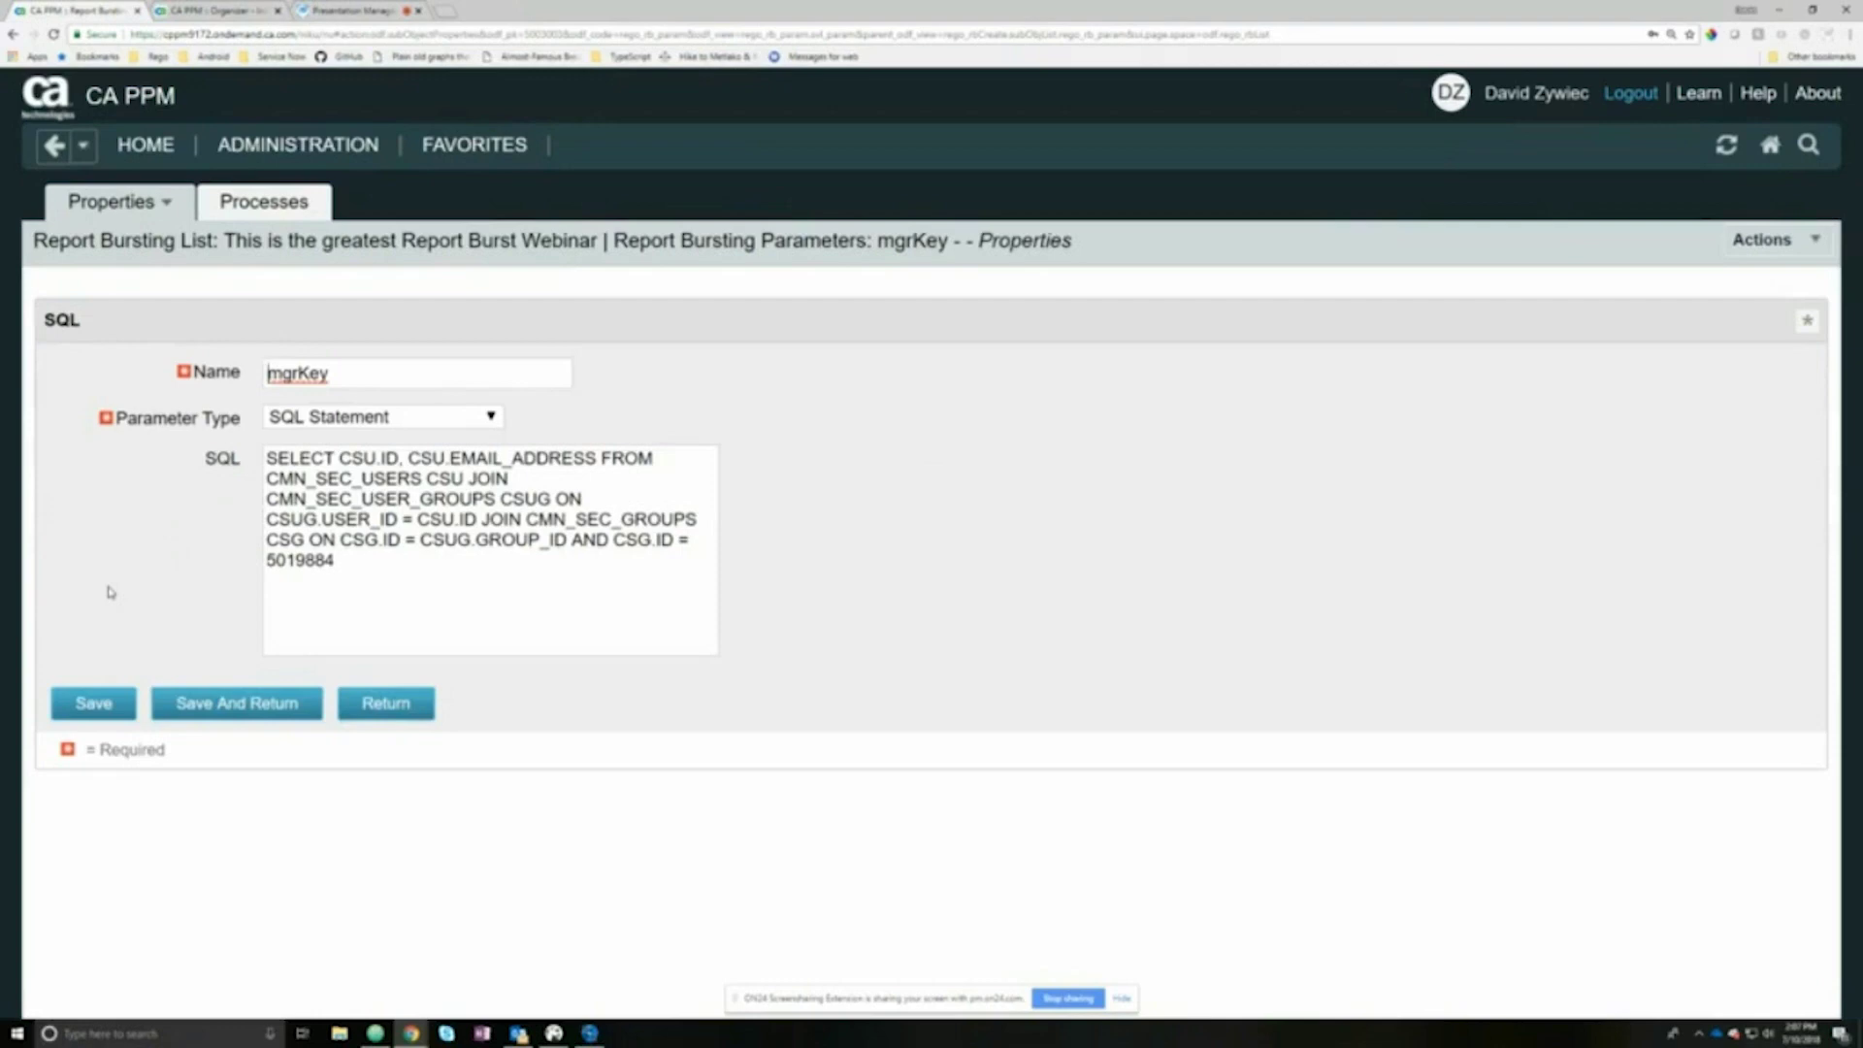
Step: Examine the full SQL statement of the mgrKey parameter, including the group ID condition at its end
{"action": "left_click", "coordinate": [369, 582]}
{"action": "key", "text": "ctrl+a"}
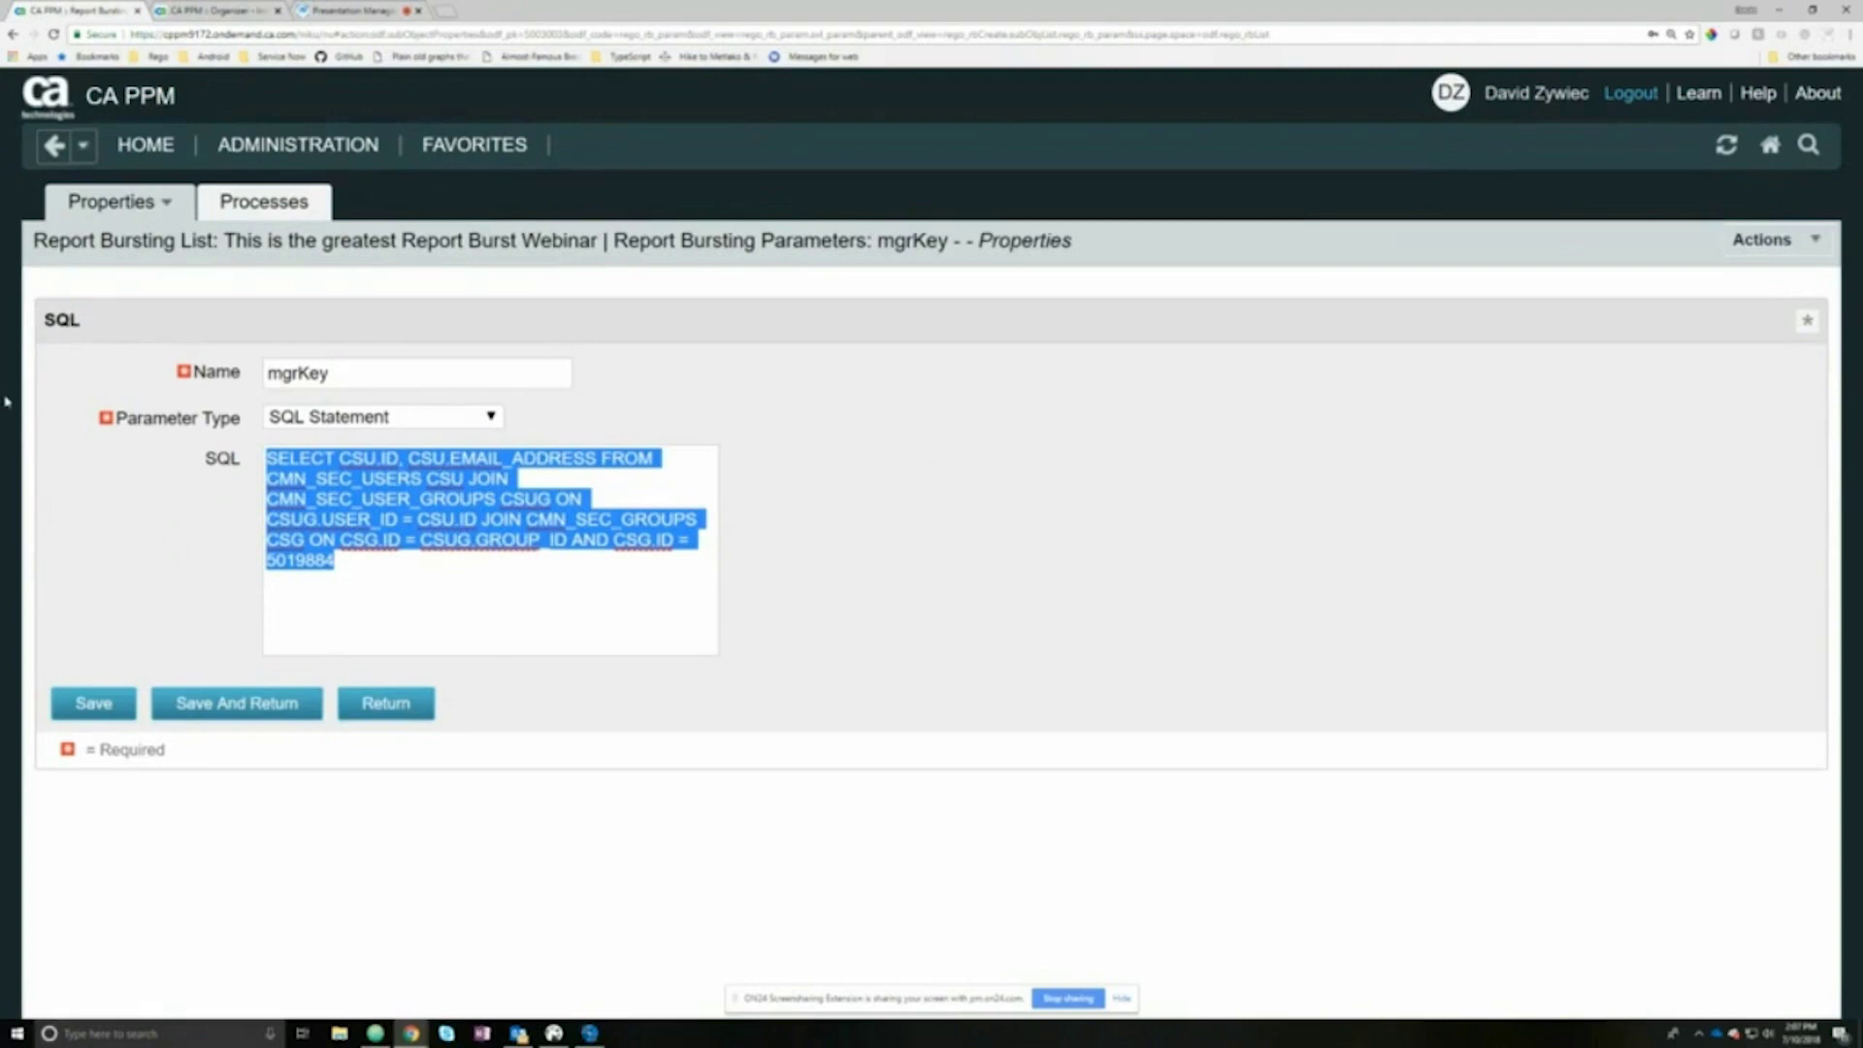
{"action": "left_click", "coordinate": [304, 576]}
{"action": "left_click_drag", "start_coordinate": [398, 590], "coordinate": [181, 463]}
{"action": "left_click", "coordinate": [386, 569]}
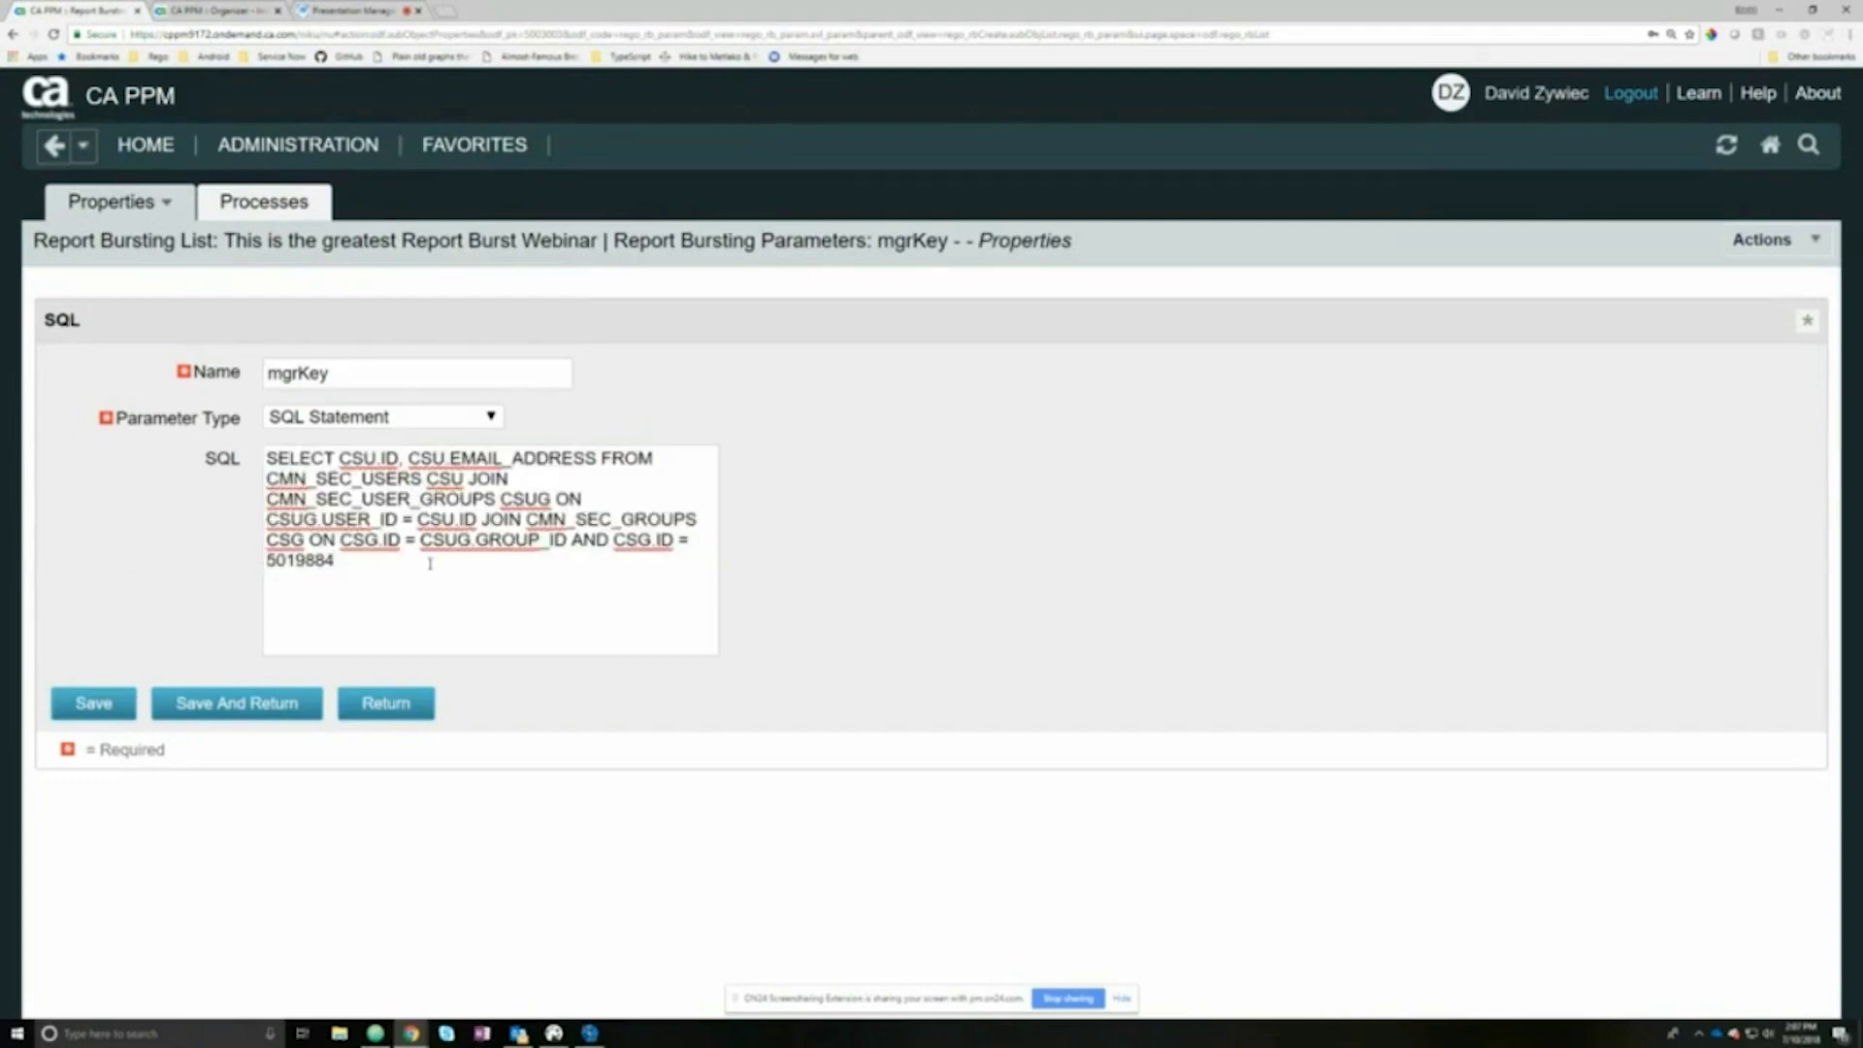
Step: Open the administration Groups list in a separate tab, filter for Webinar and view the Webinar Test group's resources
{"action": "left_click", "coordinate": [298, 145]}
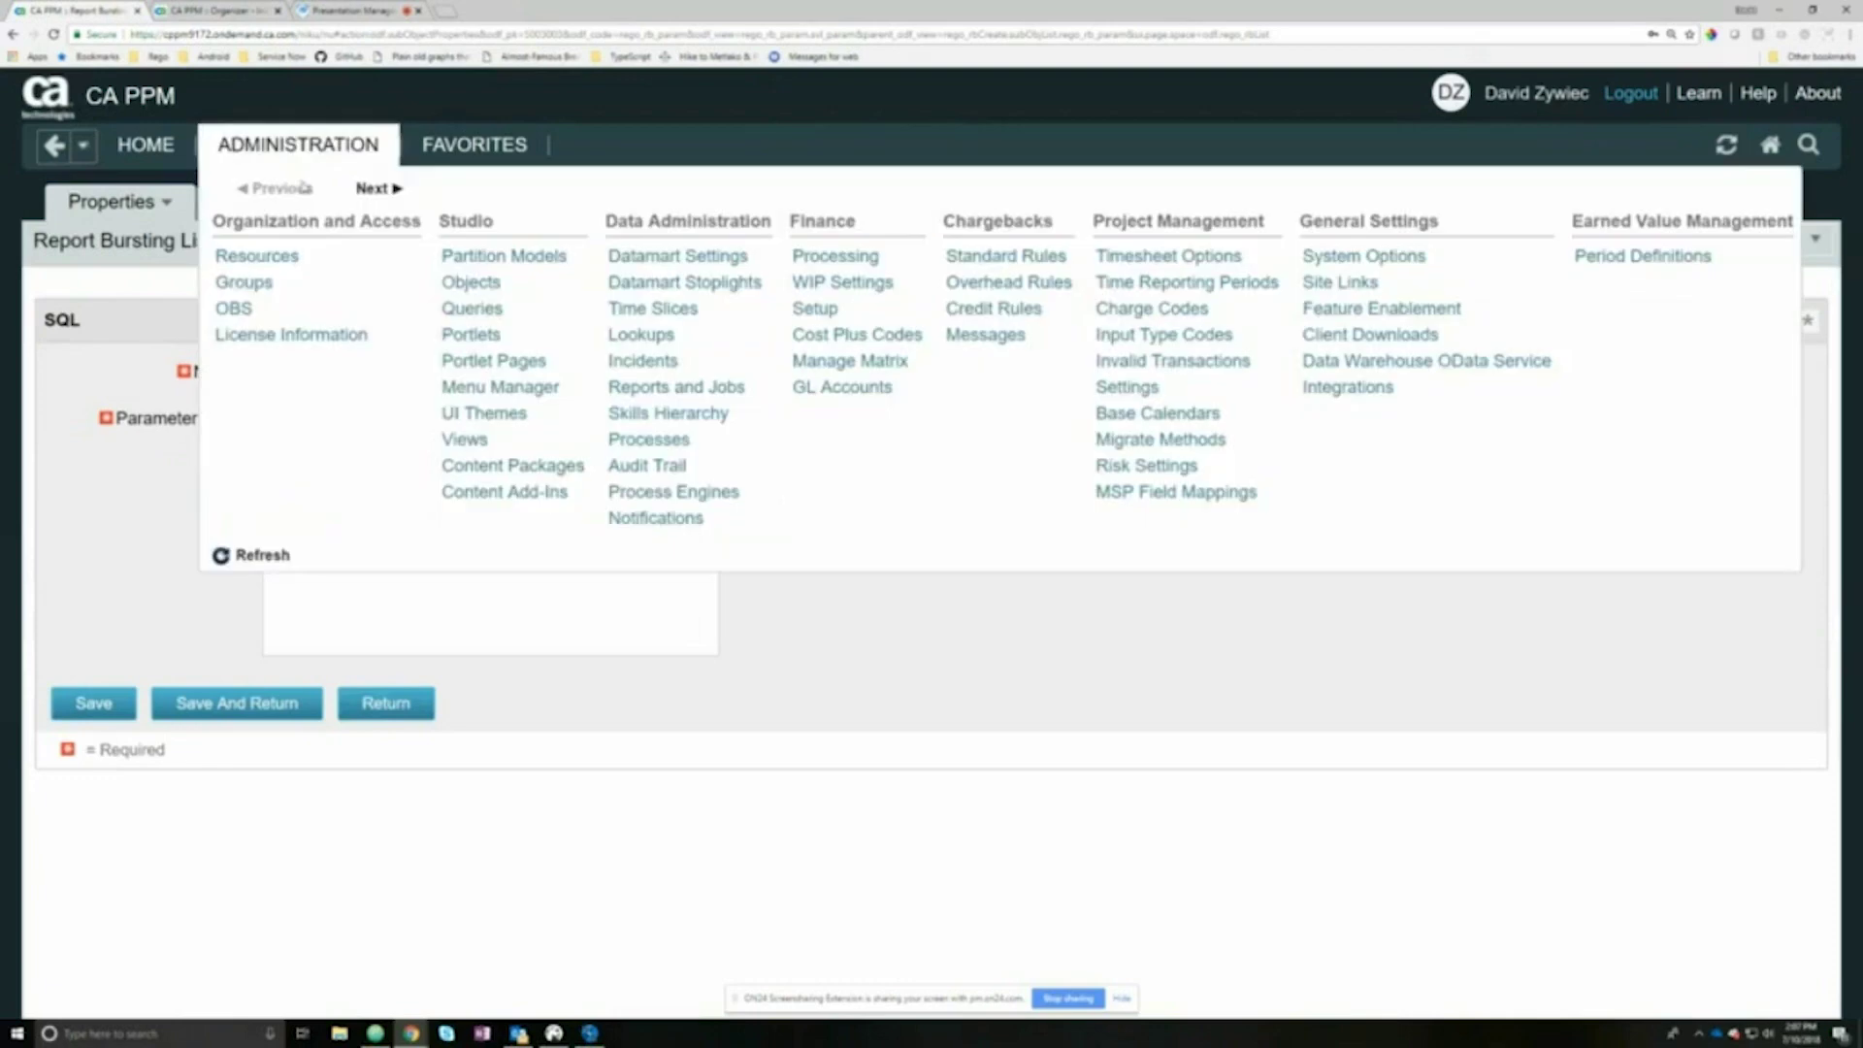
{"action": "left_click", "coordinate": [267, 283]}
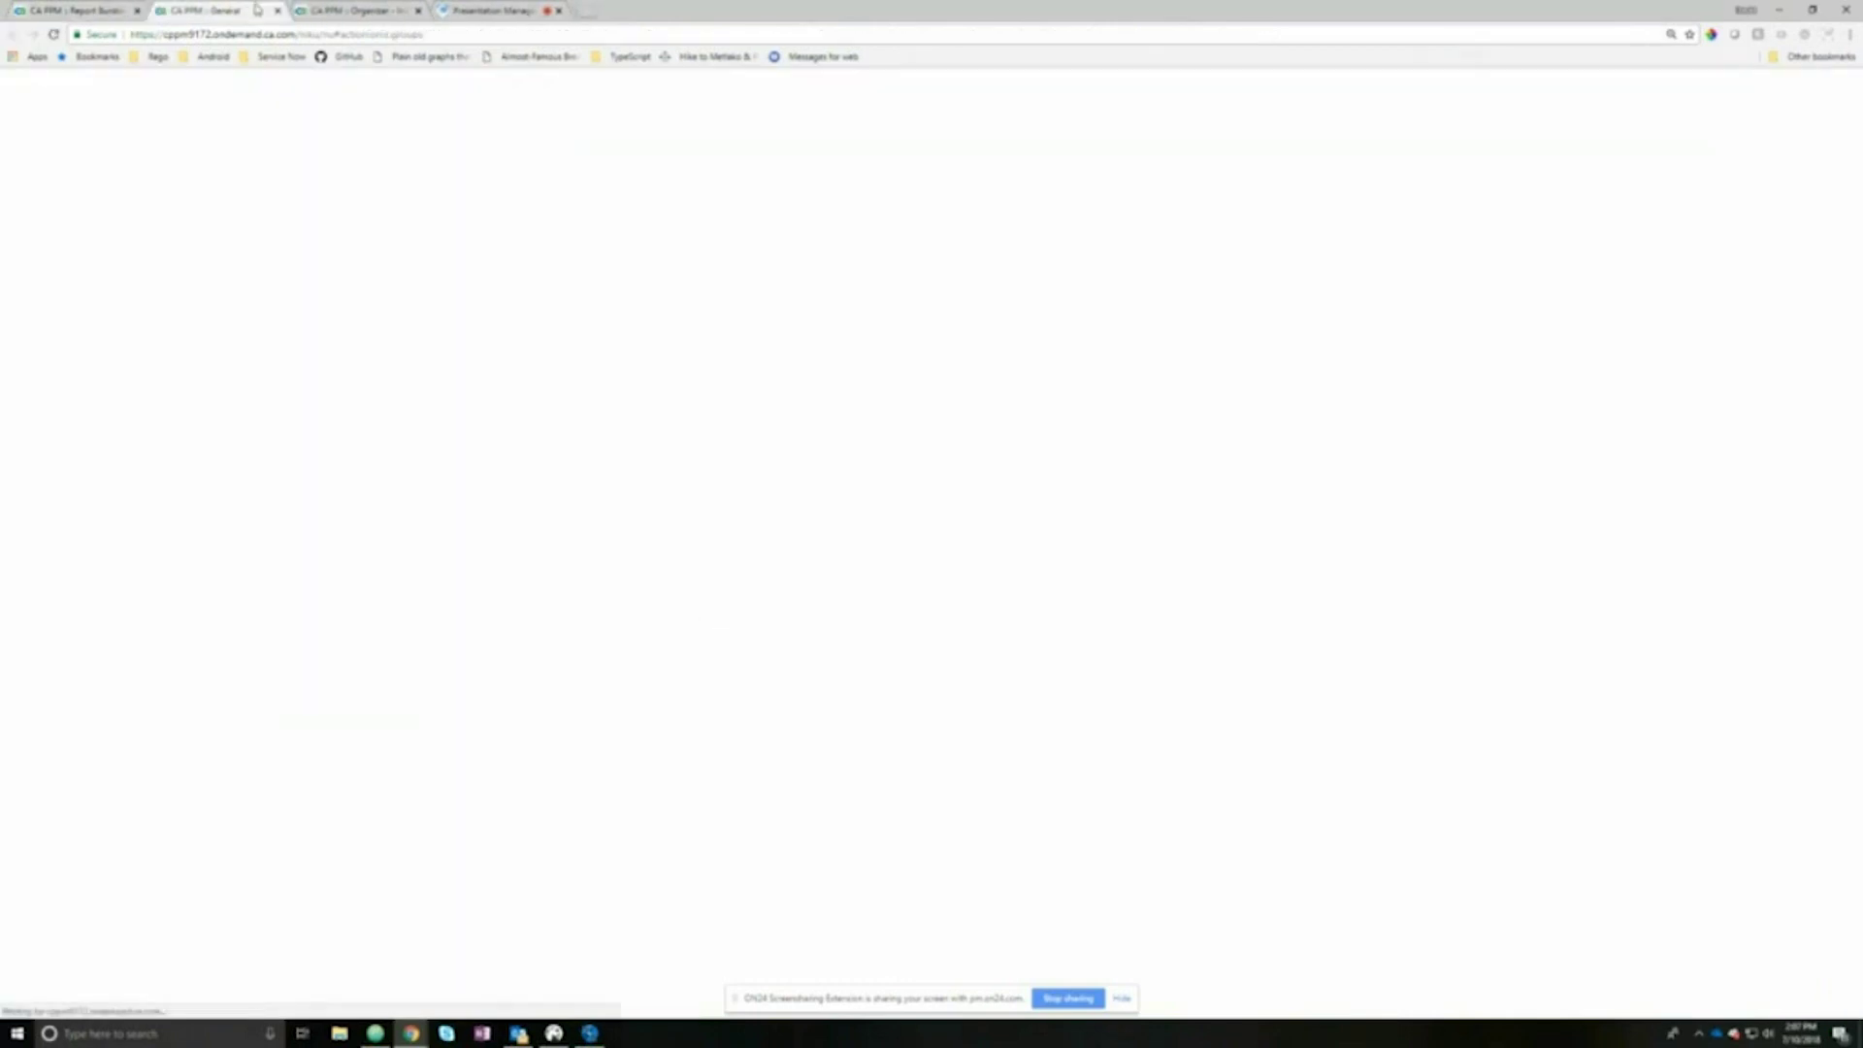
{"action": "type", "text": "Webinar"}
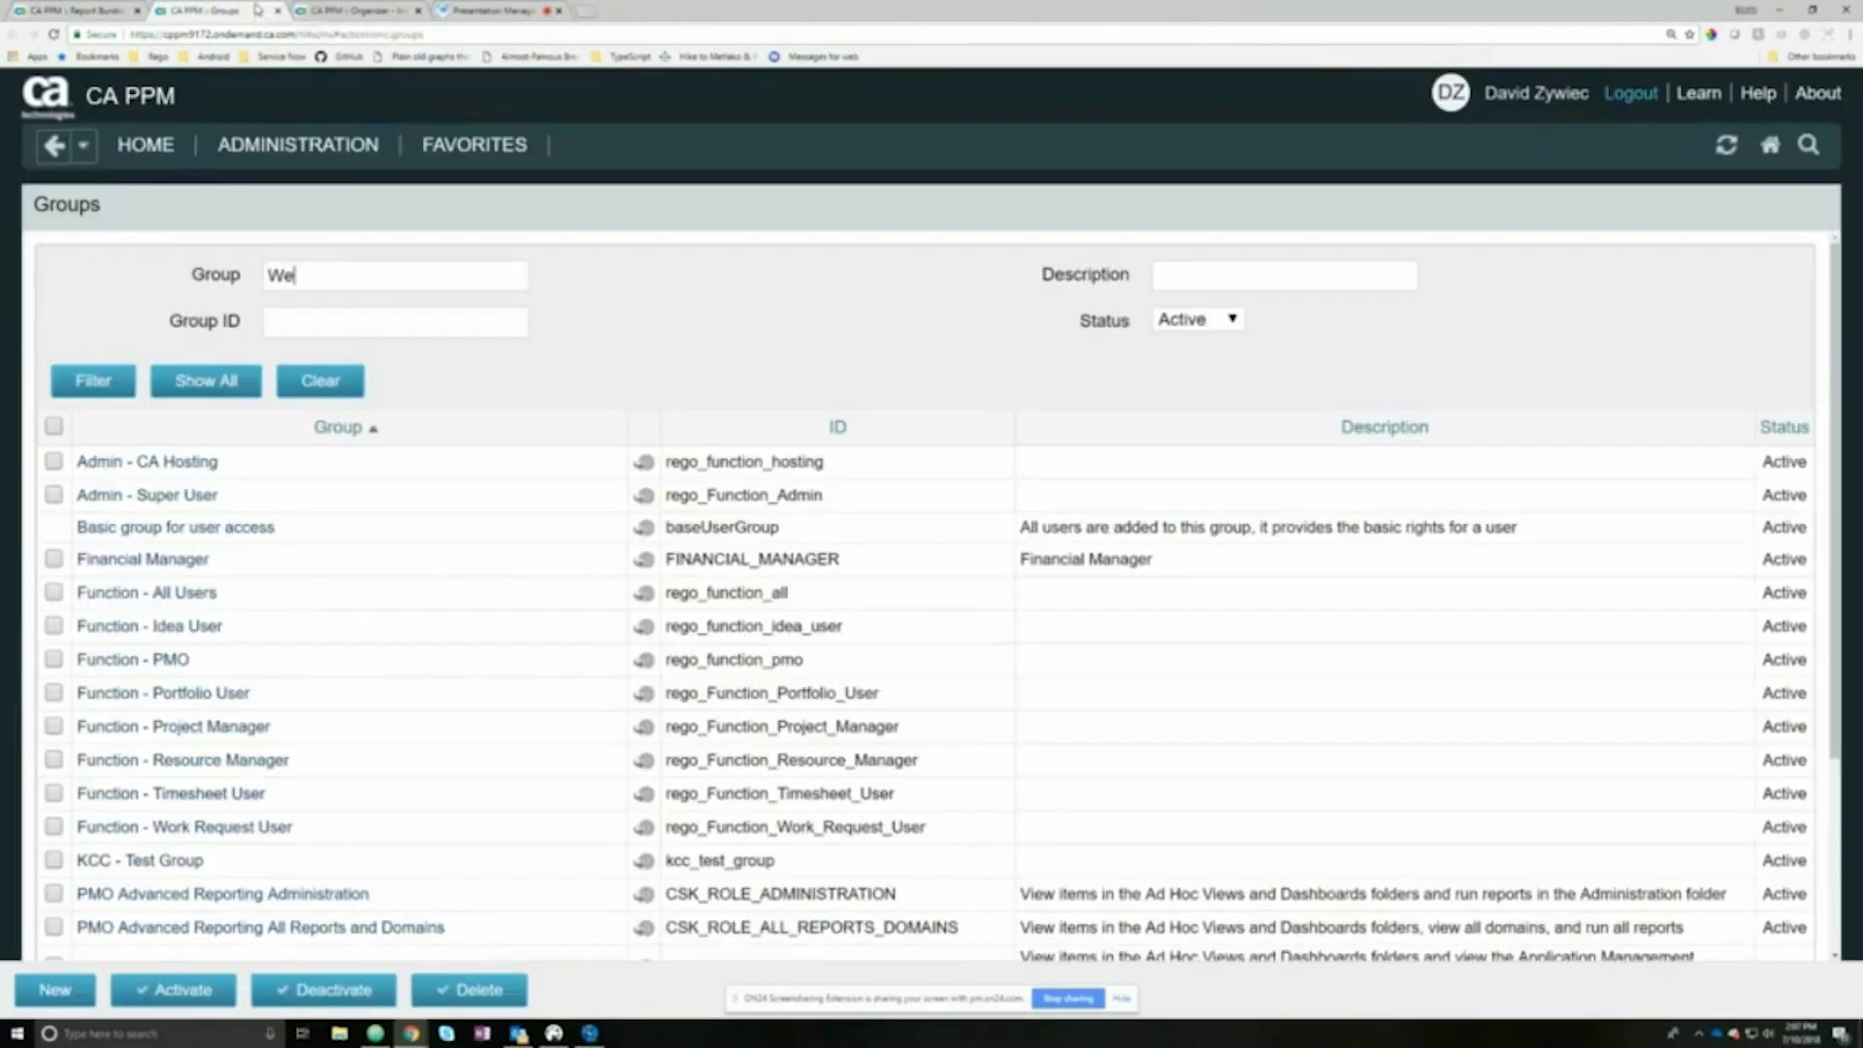
{"action": "key", "text": "Return"}
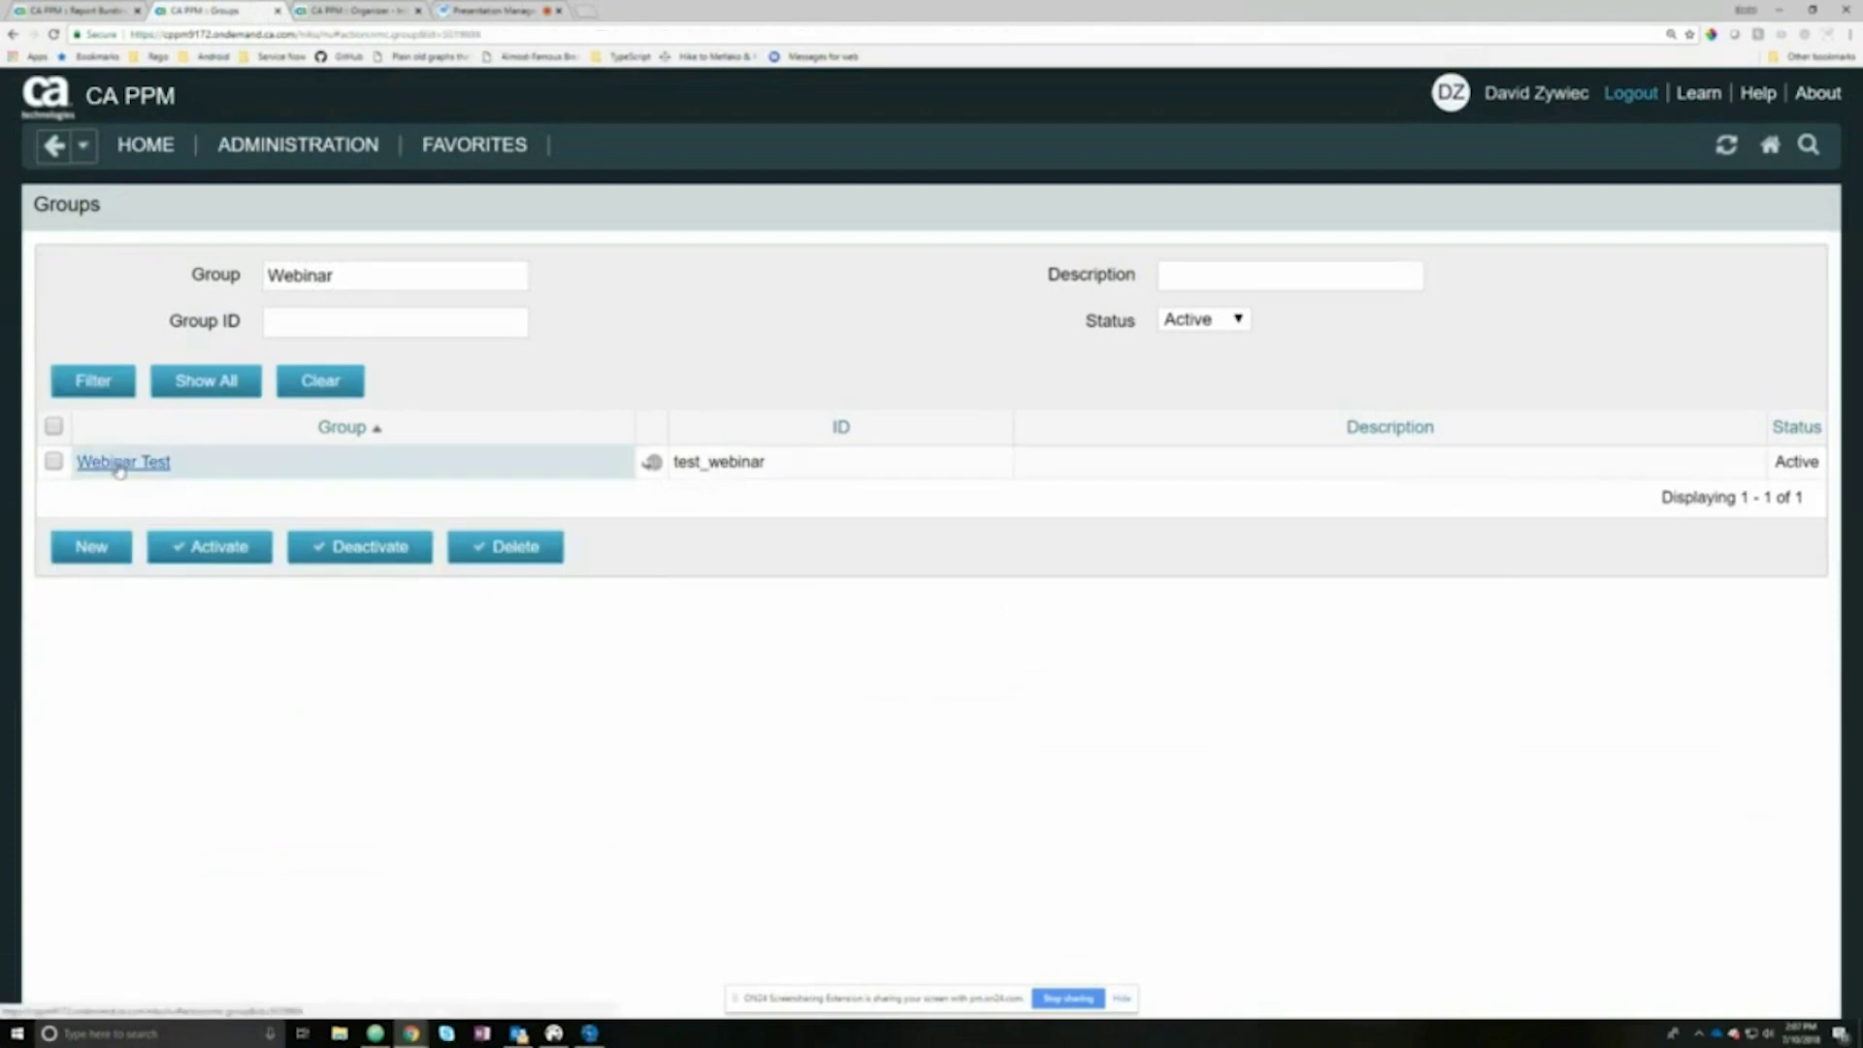
{"action": "left_click", "coordinate": [123, 460]}
{"action": "left_click", "coordinate": [254, 203]}
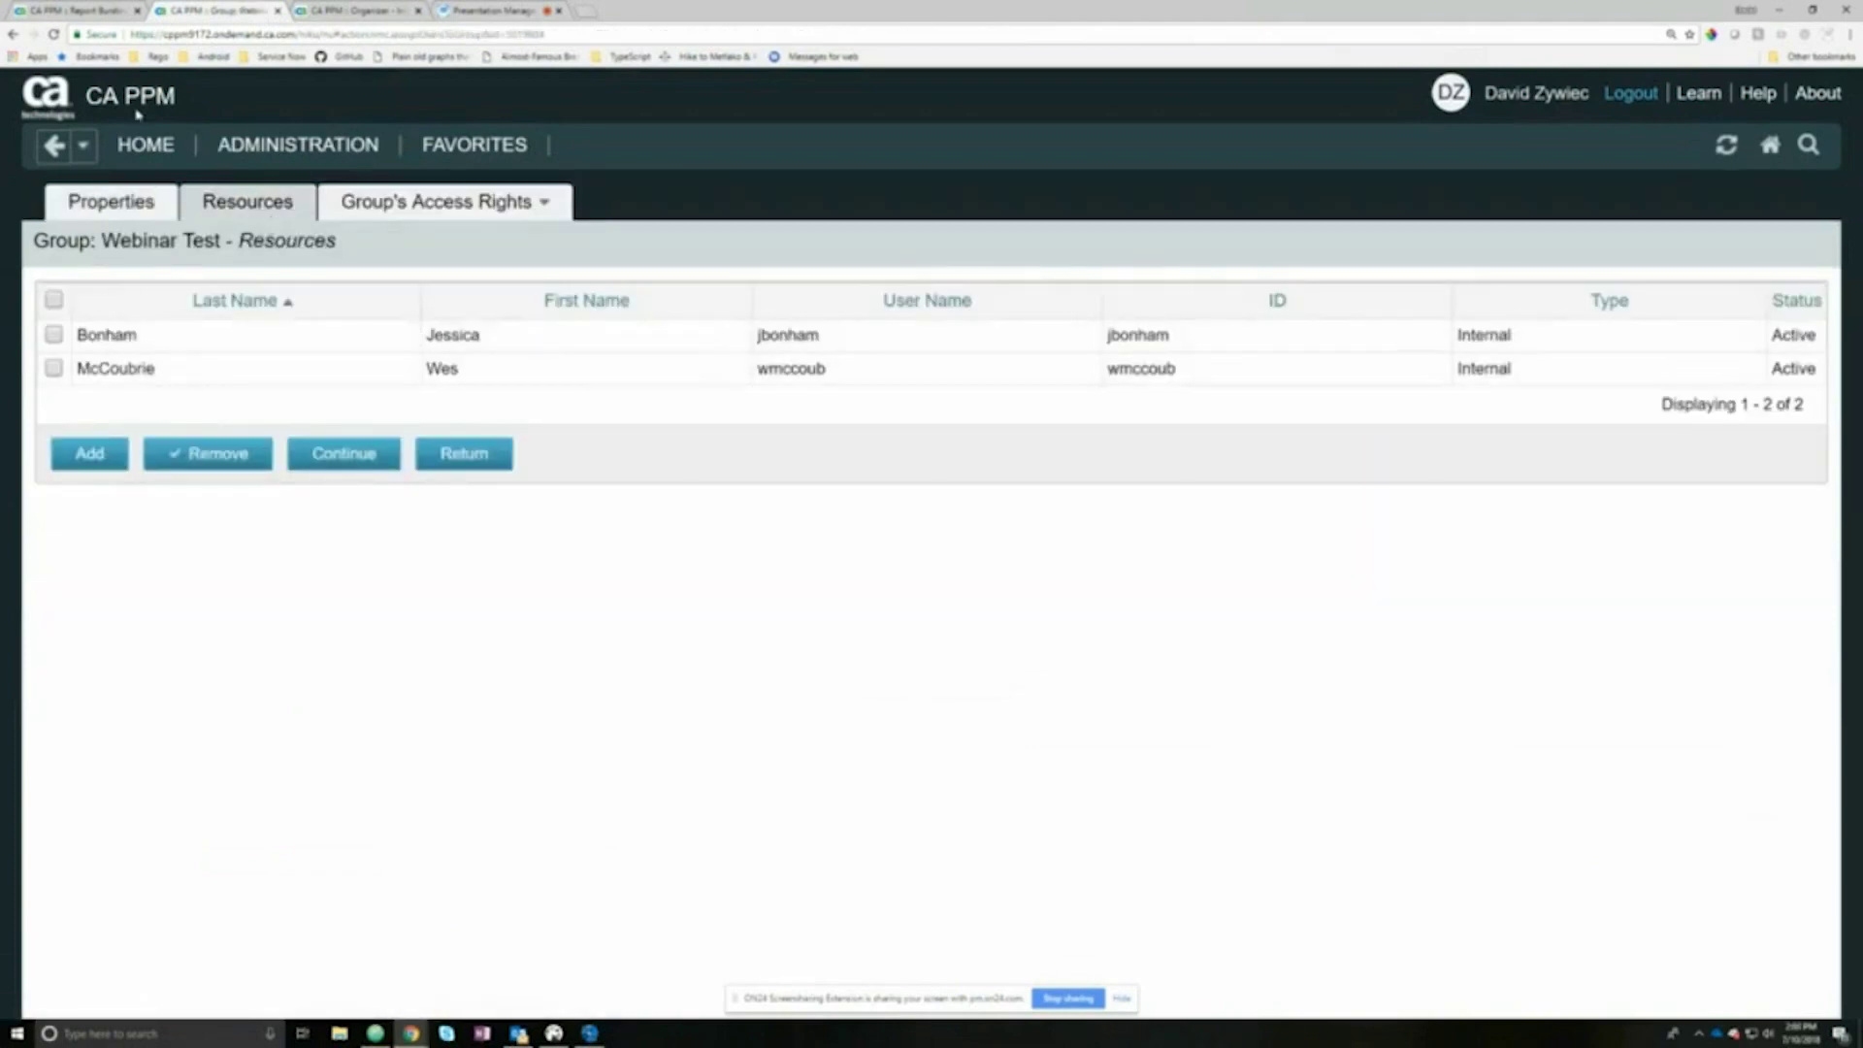
Step: Return to the mgrKey parameter and examine the CSU.ID and CSU.EMAIL_ADDRESS columns in its SQL statement
{"action": "key", "text": "ctrl+shift+Tab"}
{"action": "double_click", "coordinate": [365, 456]}
{"action": "left_click", "coordinate": [382, 454]}
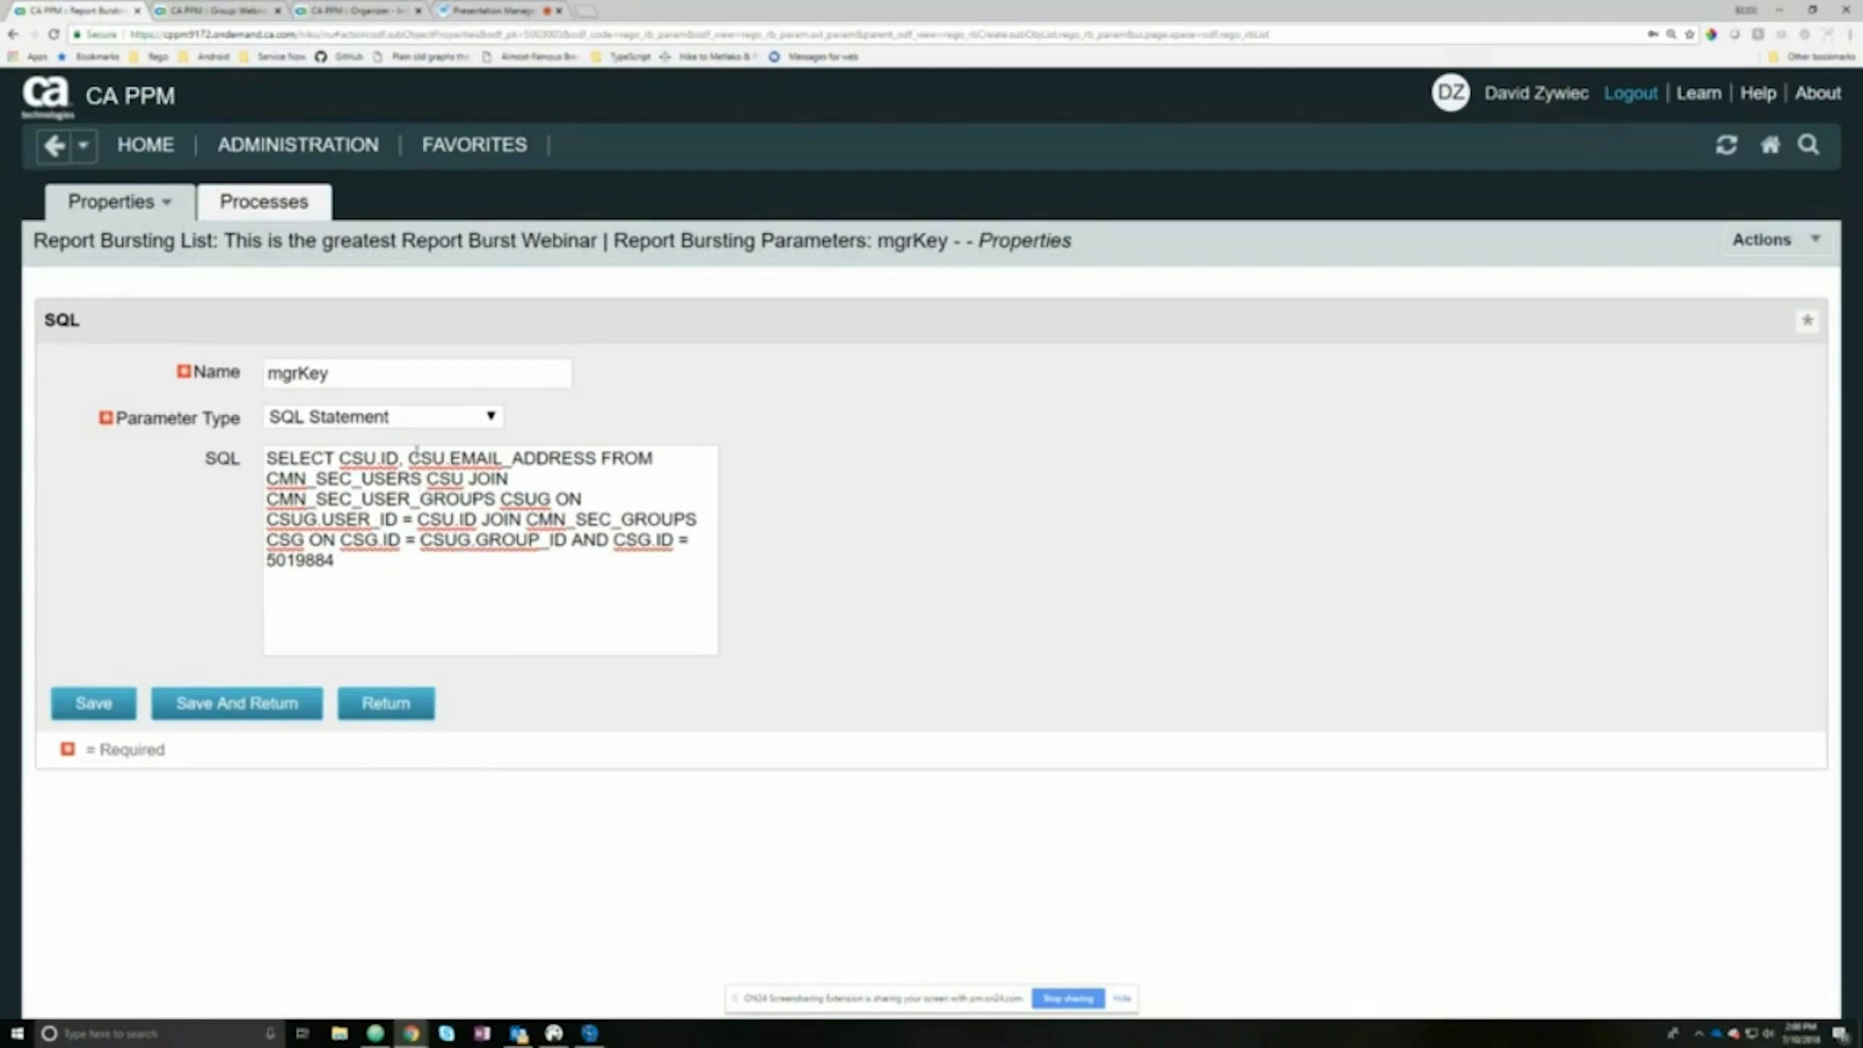
{"action": "double_click", "coordinate": [417, 456]}
{"action": "left_click_drag", "start_coordinate": [536, 458], "coordinate": [402, 458]}
{"action": "key", "text": "ctrl+a"}
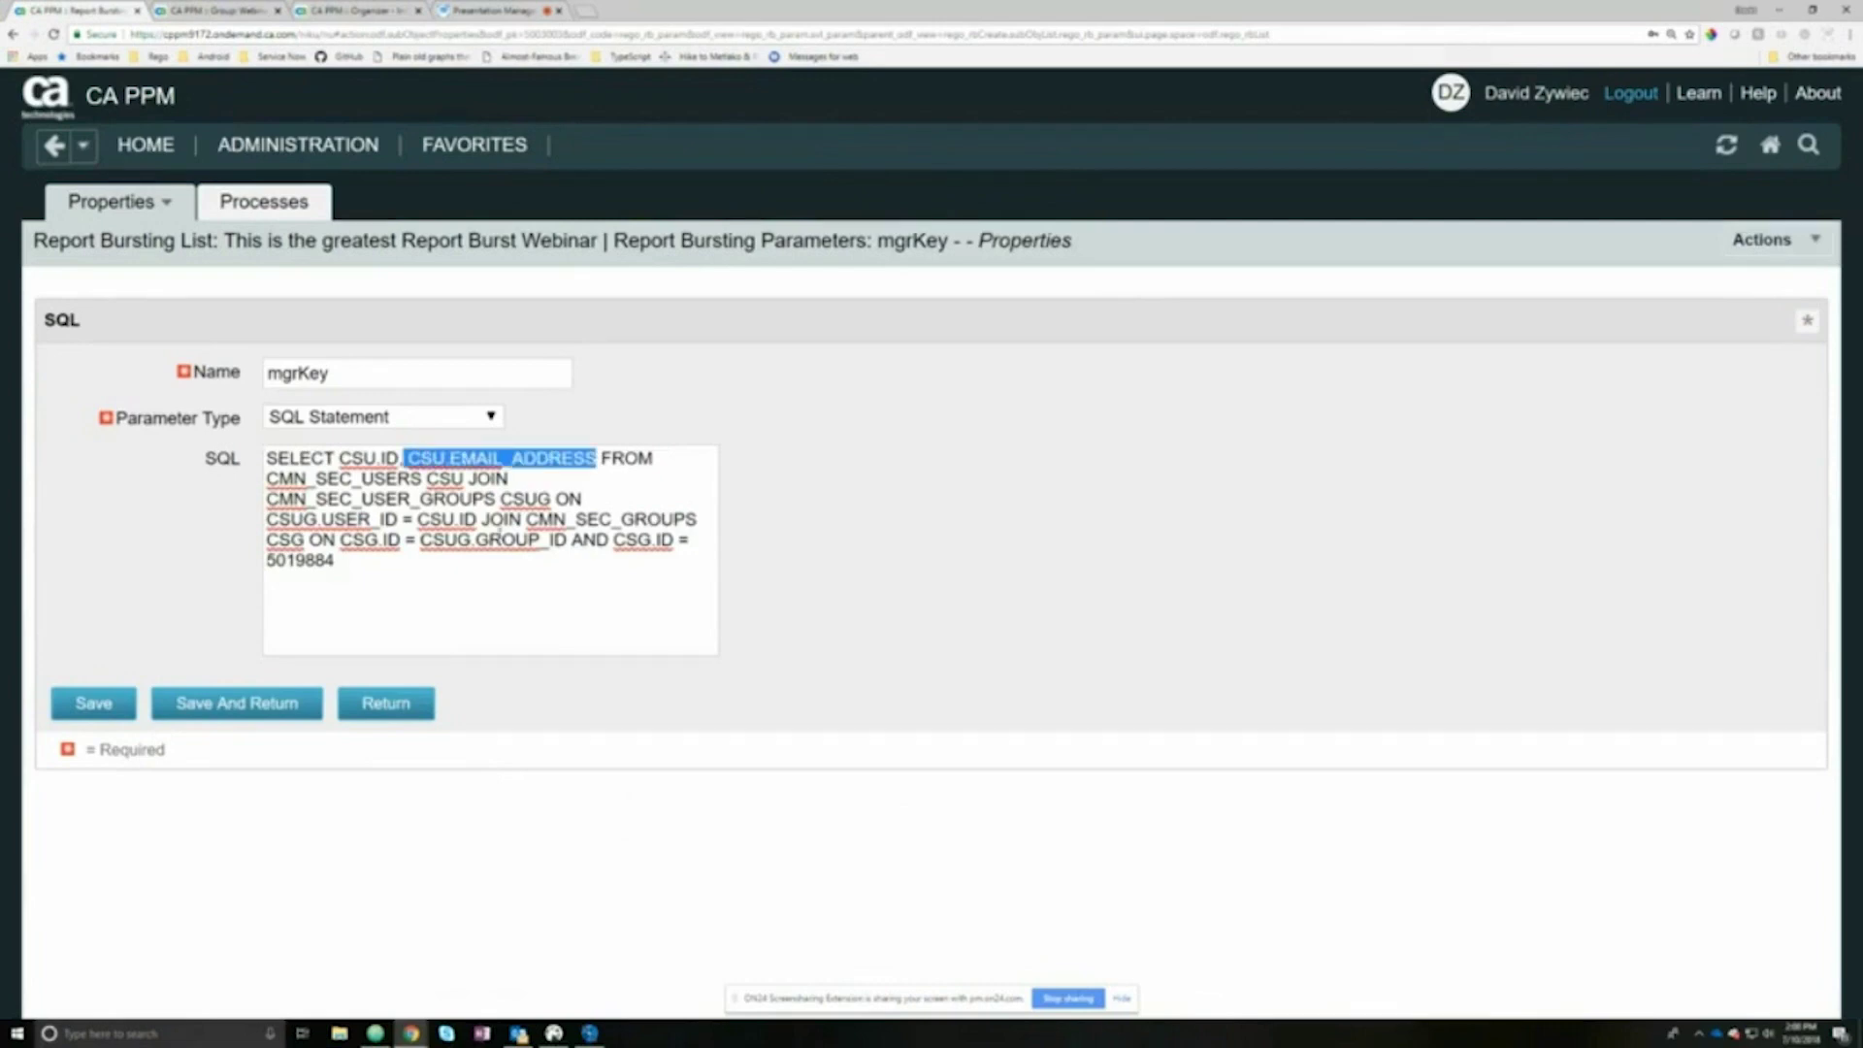
Step: Review the whole SQL statement once more and return to the Burst Reporting Parameters List without saving
{"action": "left_click", "coordinate": [411, 519]}
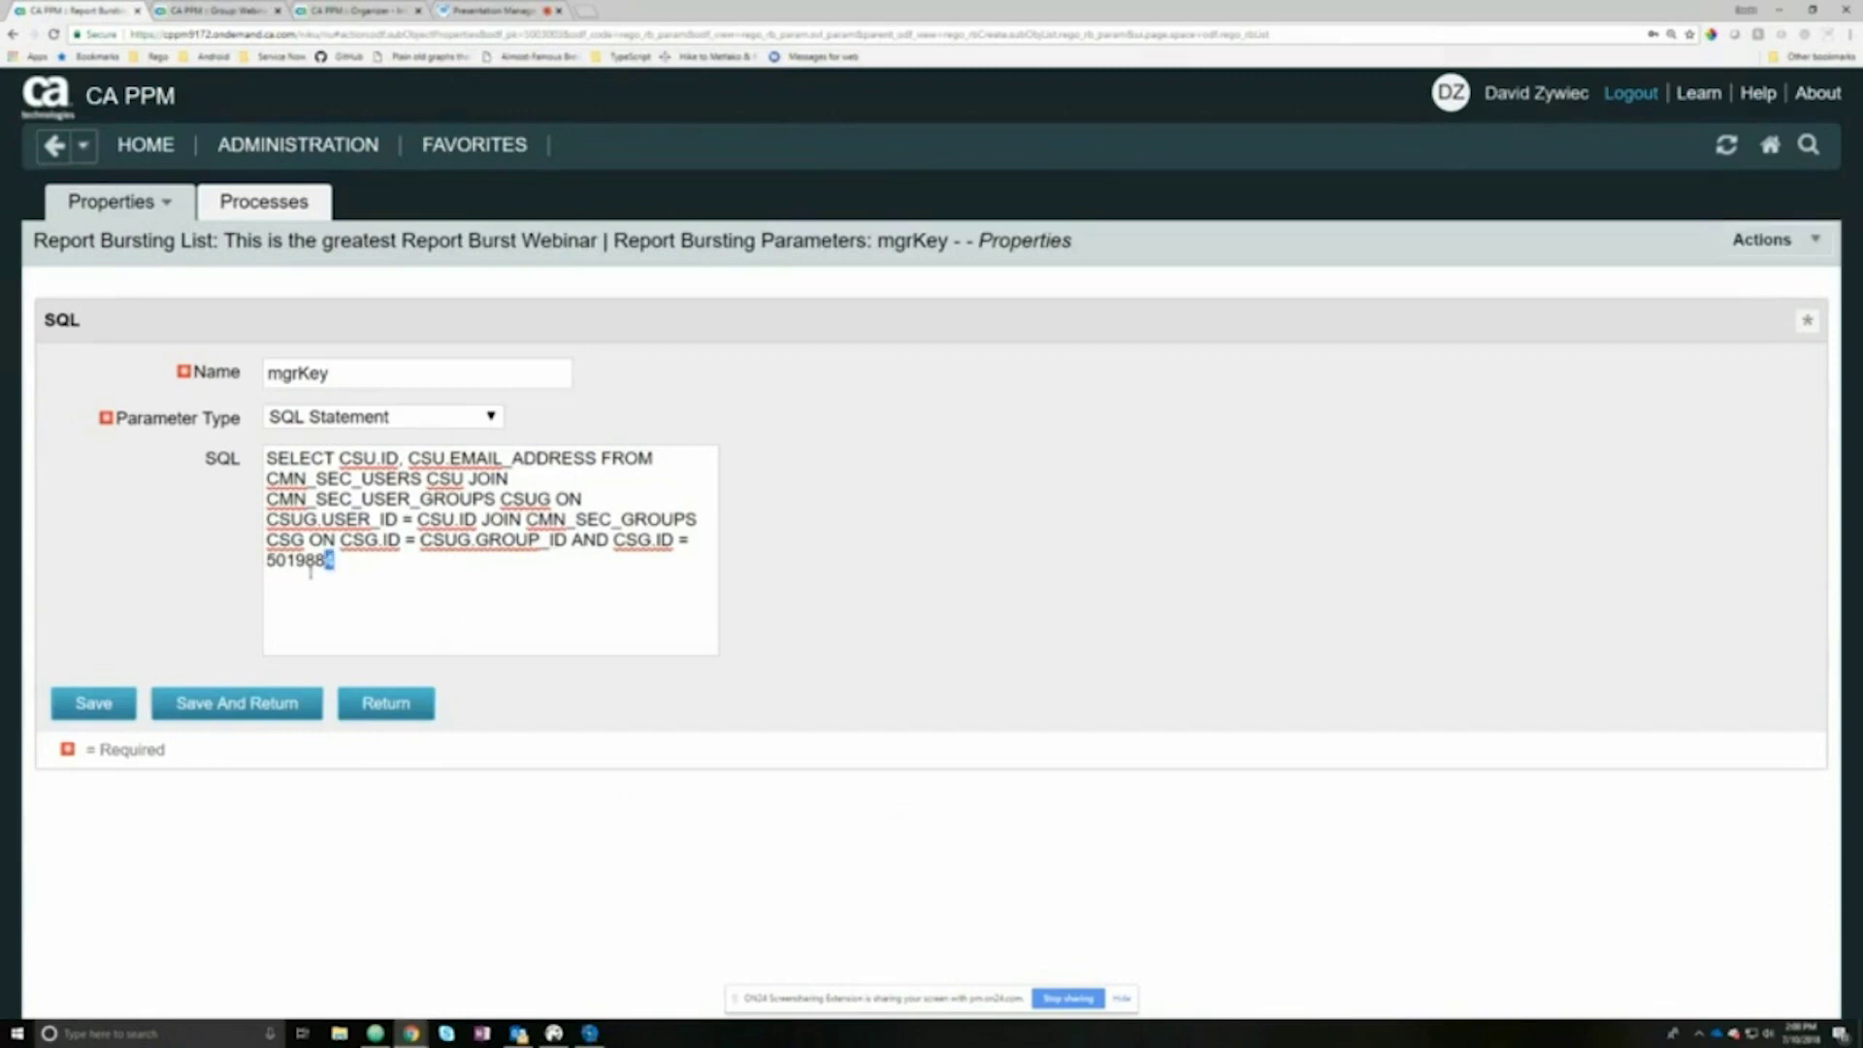
{"action": "left_click_drag", "start_coordinate": [331, 561], "coordinate": [127, 423]}
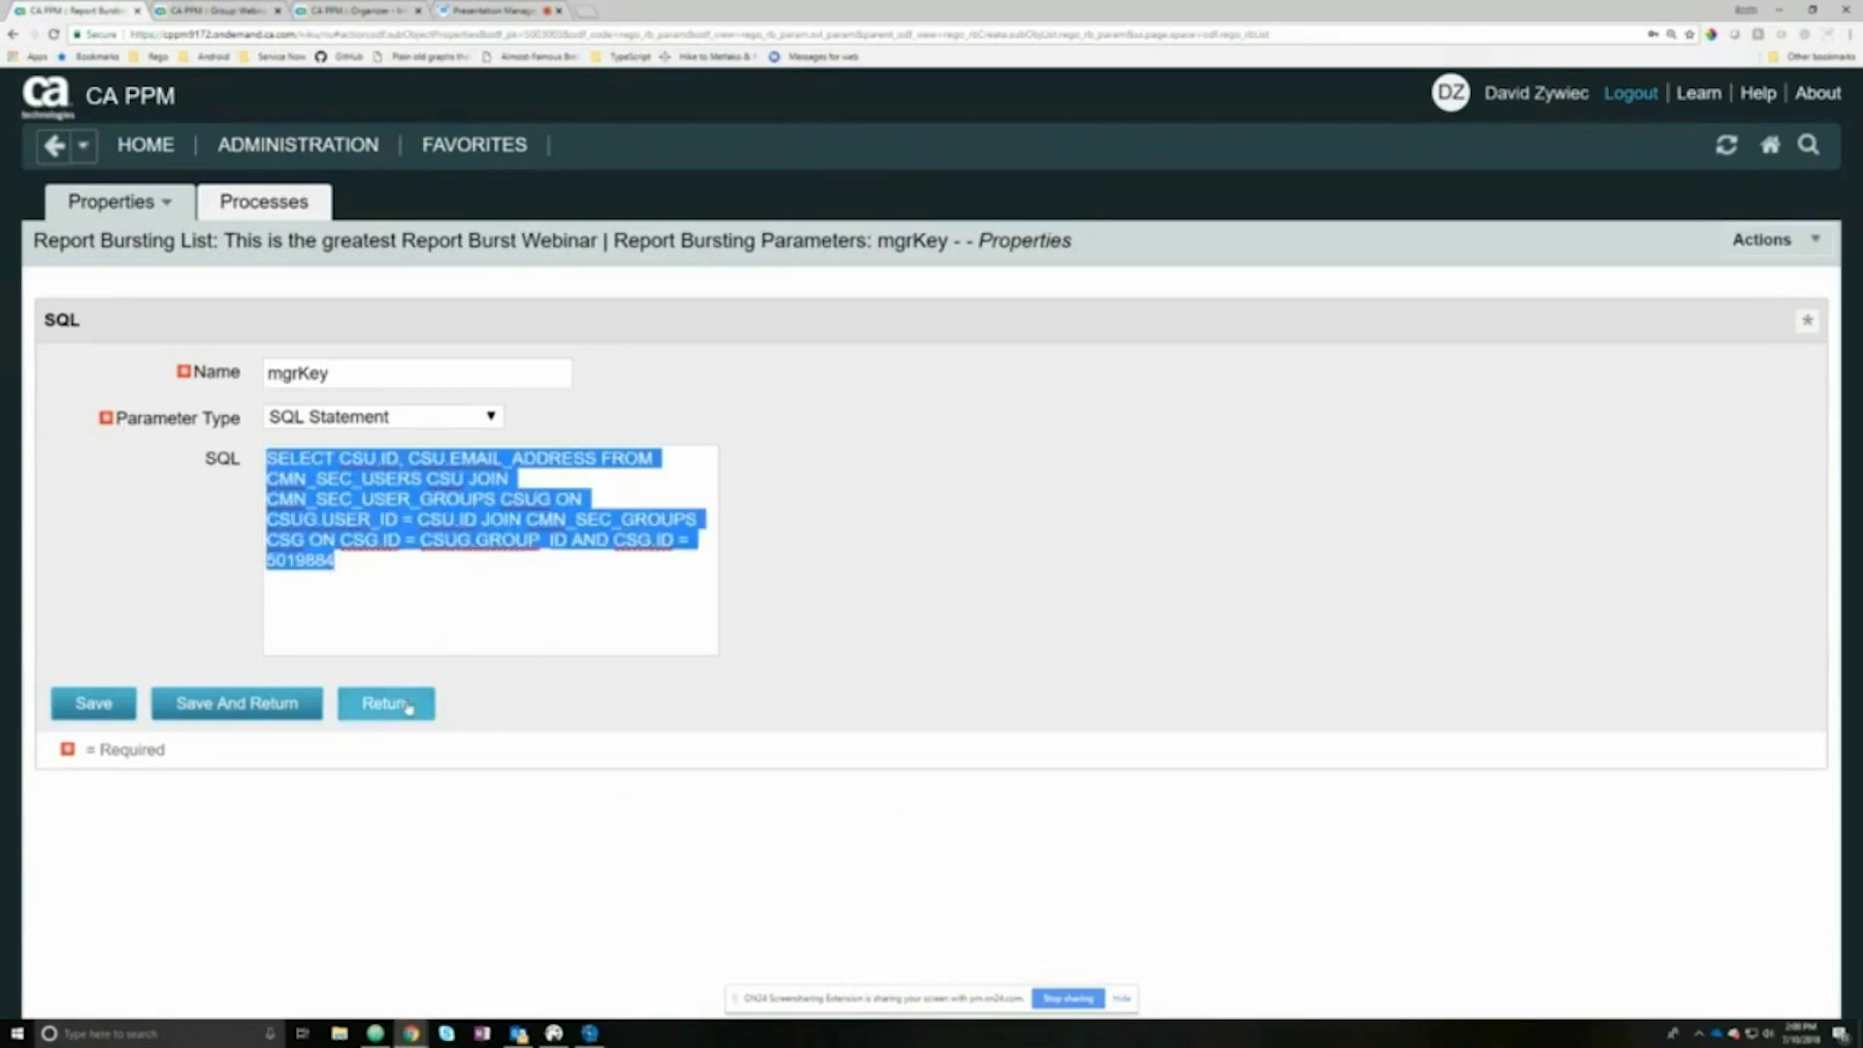
{"action": "left_click", "coordinate": [408, 706]}
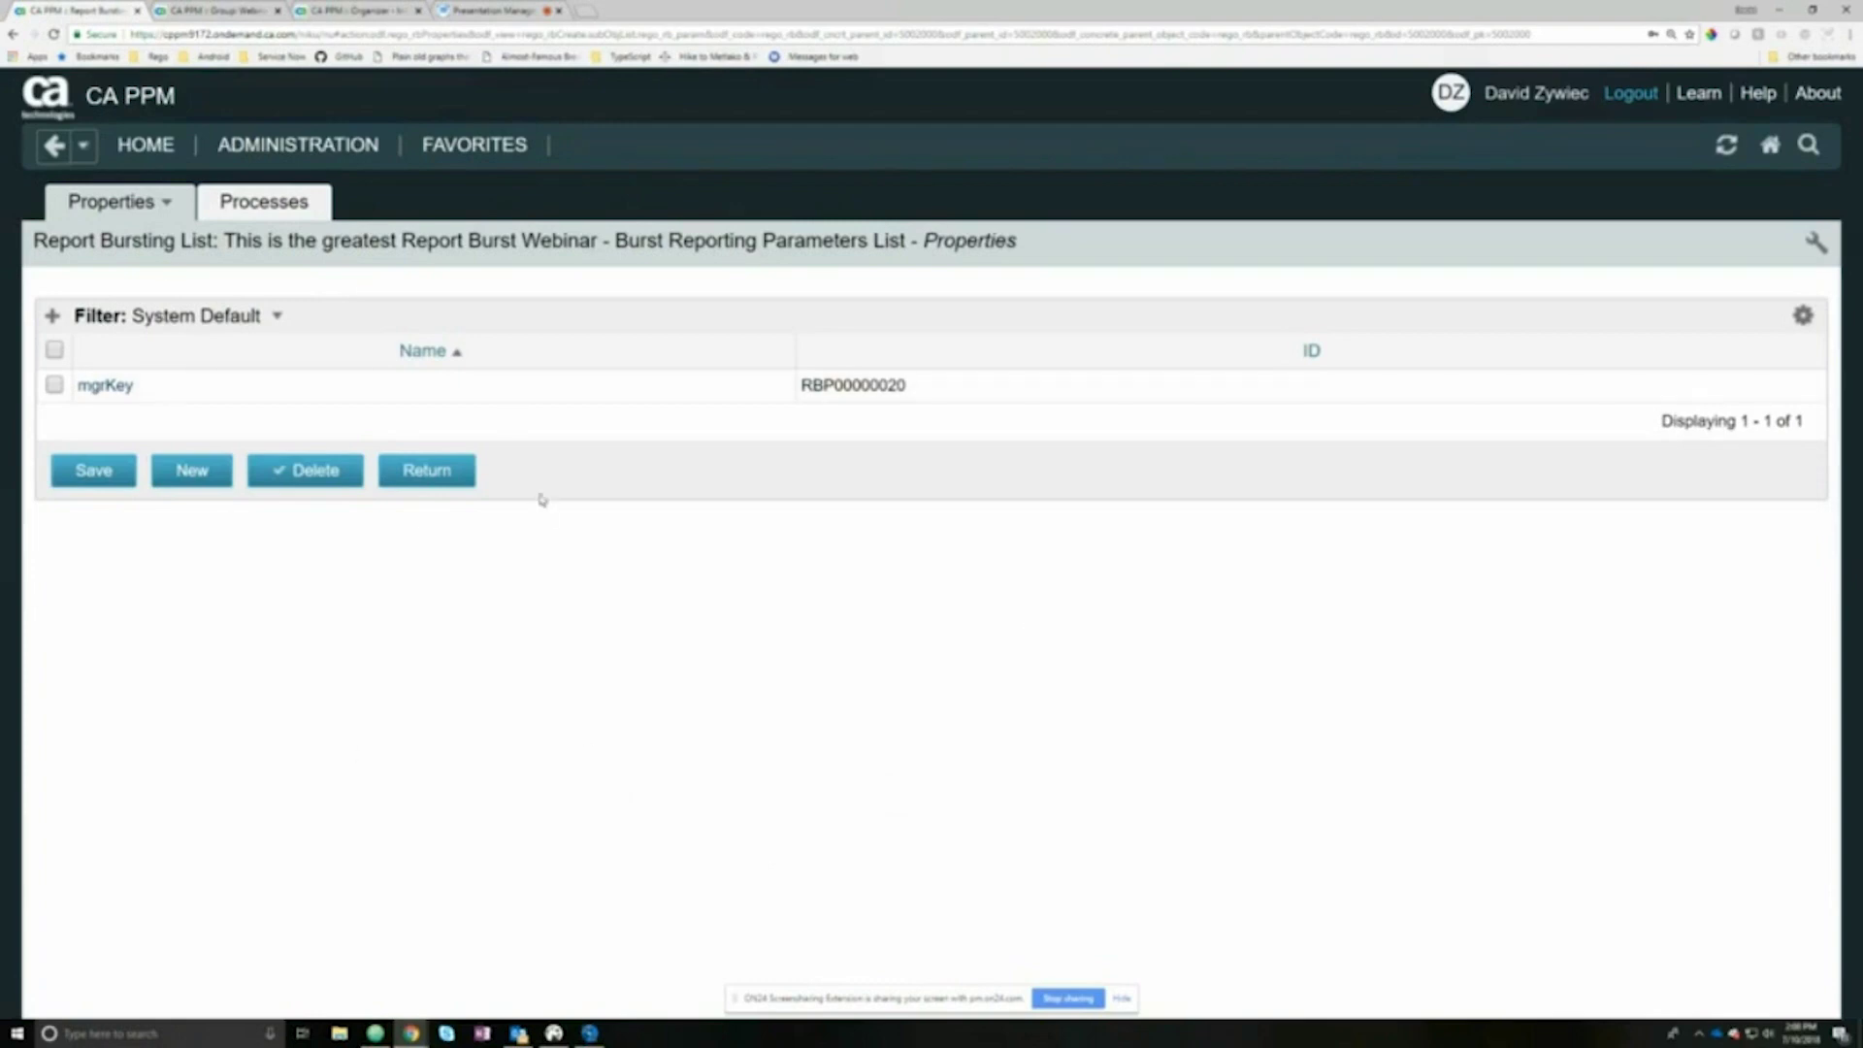
Step: Return to the list's General properties, start the Run Report Bursting process from the Organizer's available processes, and refresh its status
{"action": "mouse_move", "coordinate": [112, 201]}
{"action": "left_click", "coordinate": [97, 237]}
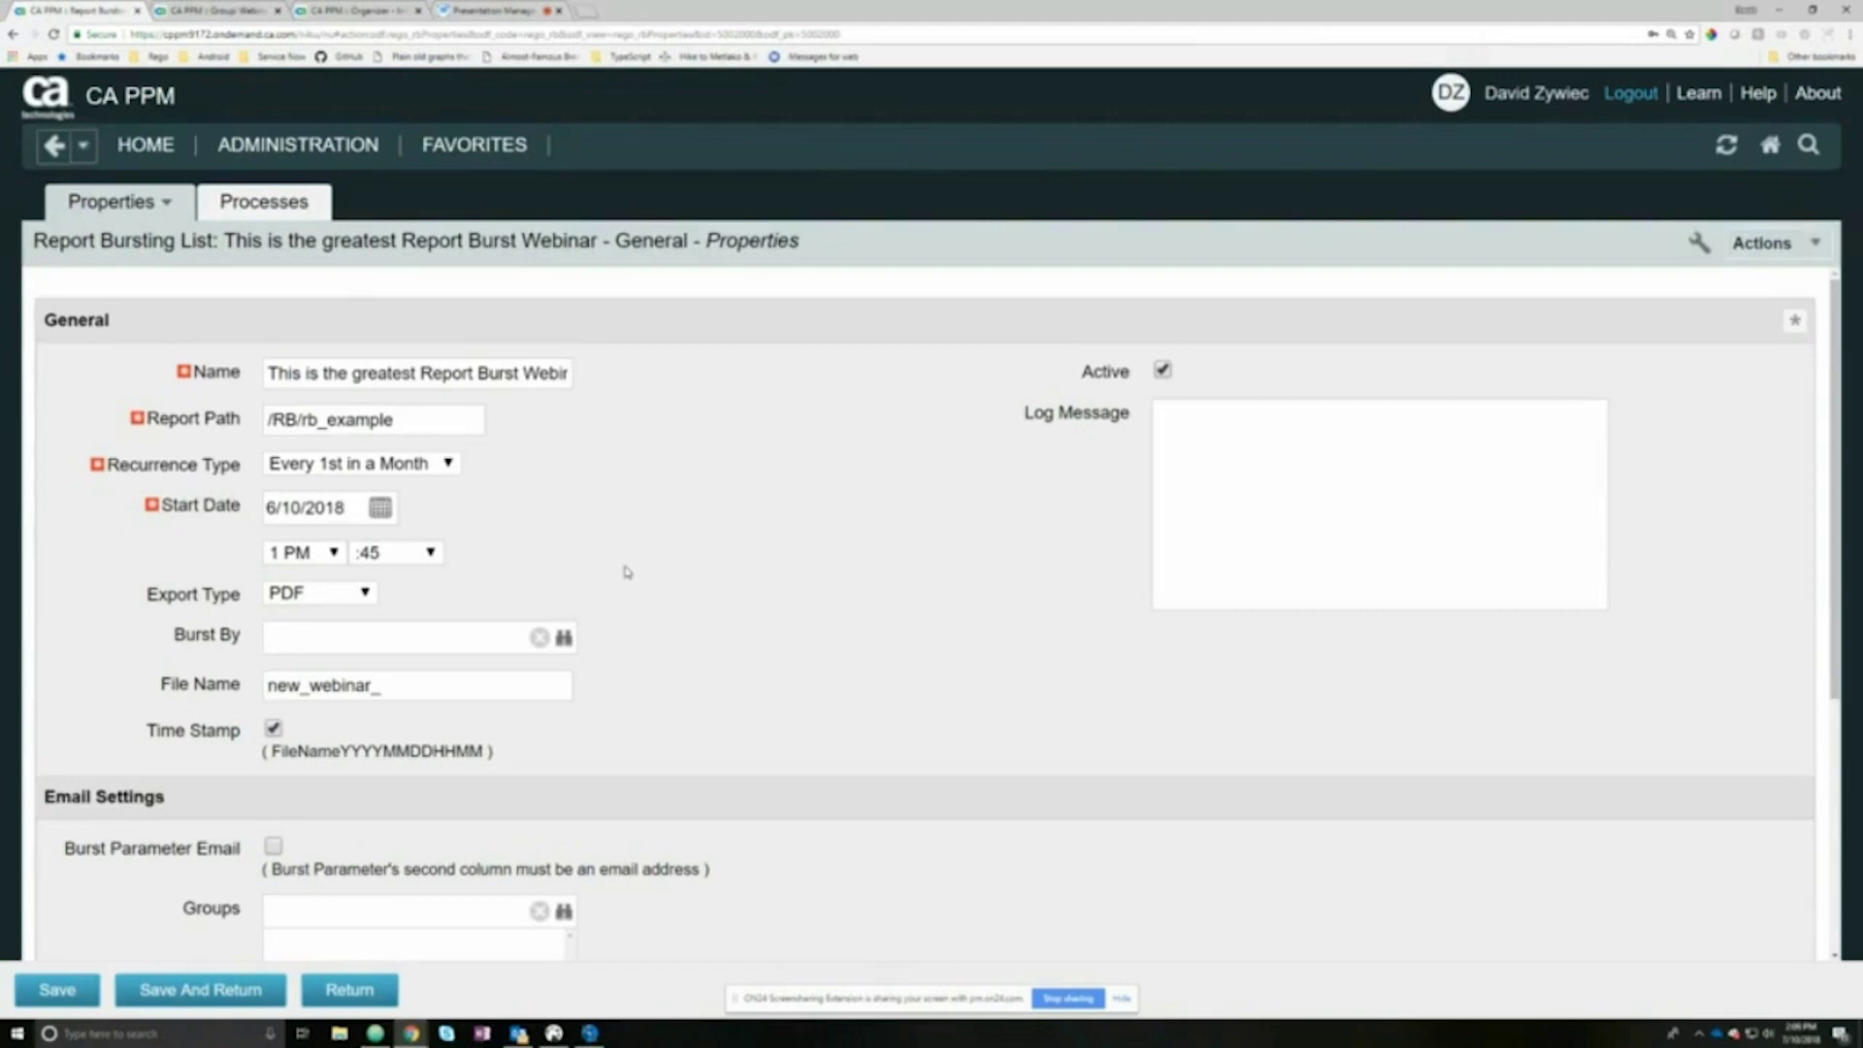
{"action": "left_click", "coordinate": [358, 10]}
{"action": "mouse_move", "coordinate": [361, 204]}
{"action": "left_click", "coordinate": [367, 239]}
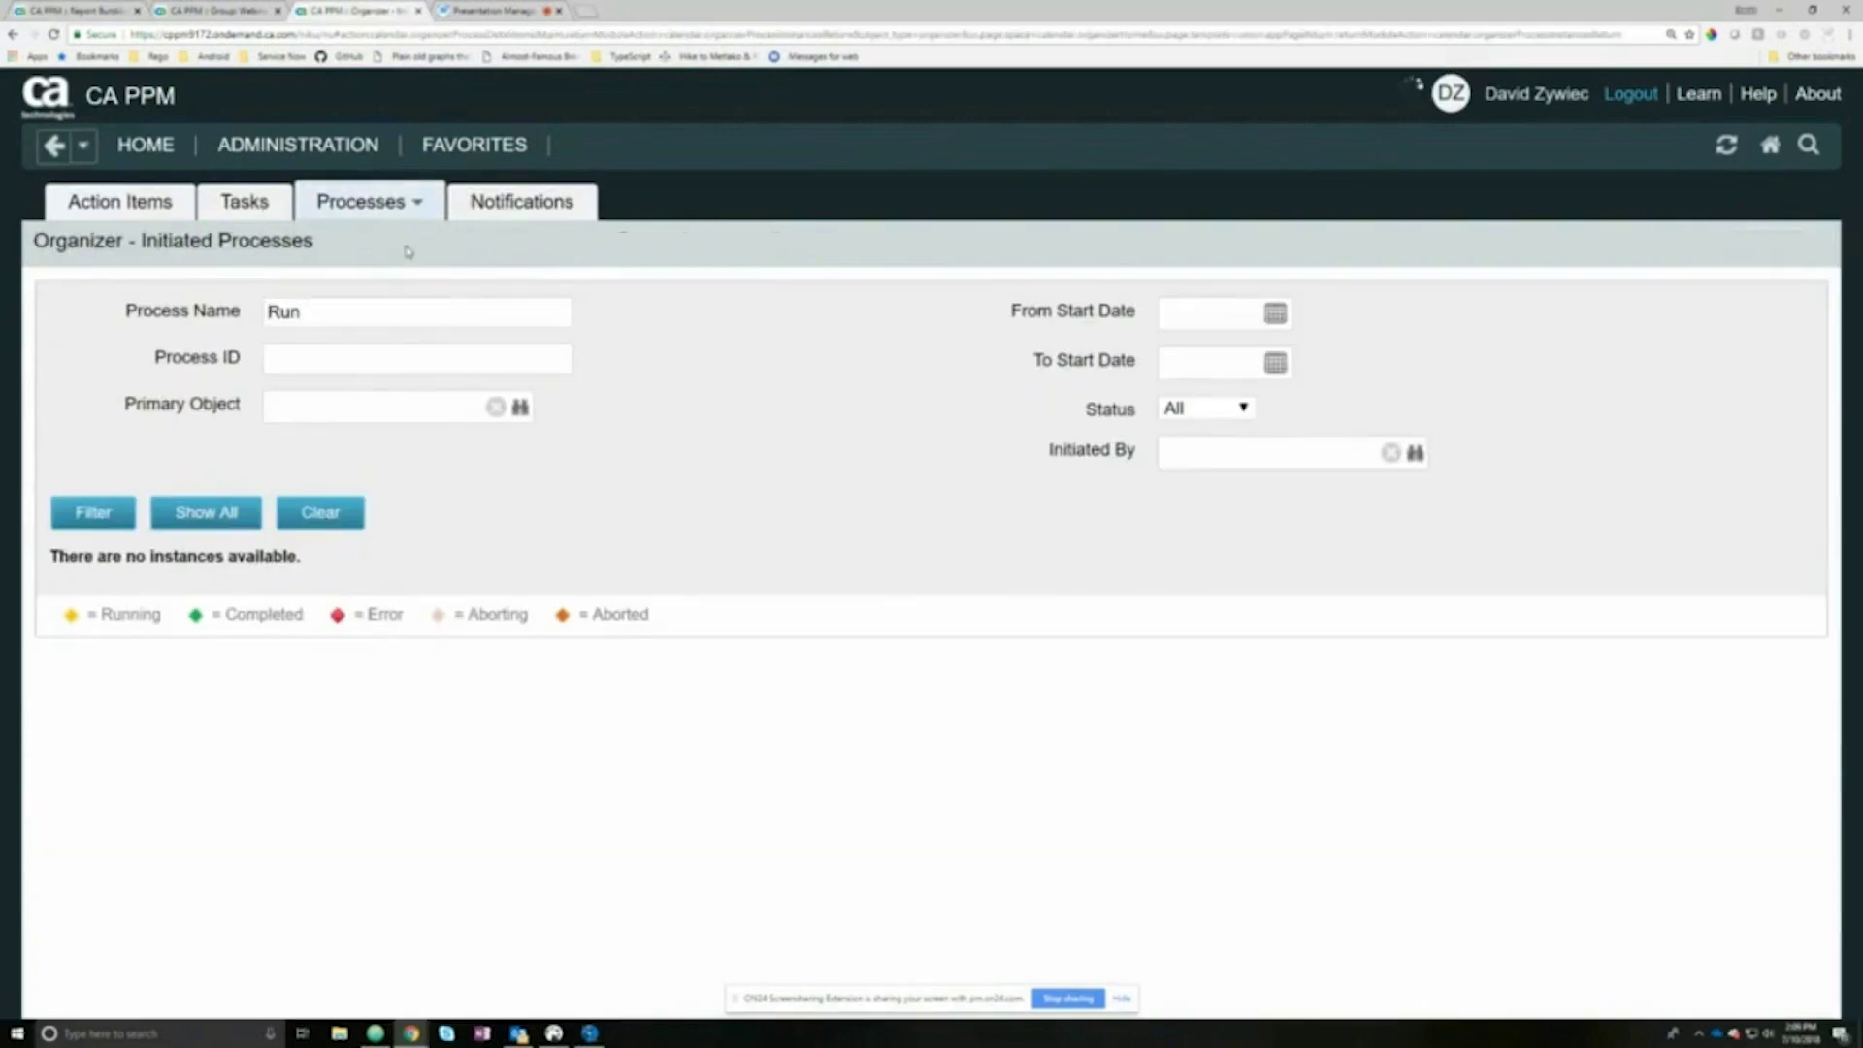
{"action": "key", "text": "Return"}
{"action": "left_click", "coordinate": [53, 580]}
{"action": "left_click", "coordinate": [116, 665]}
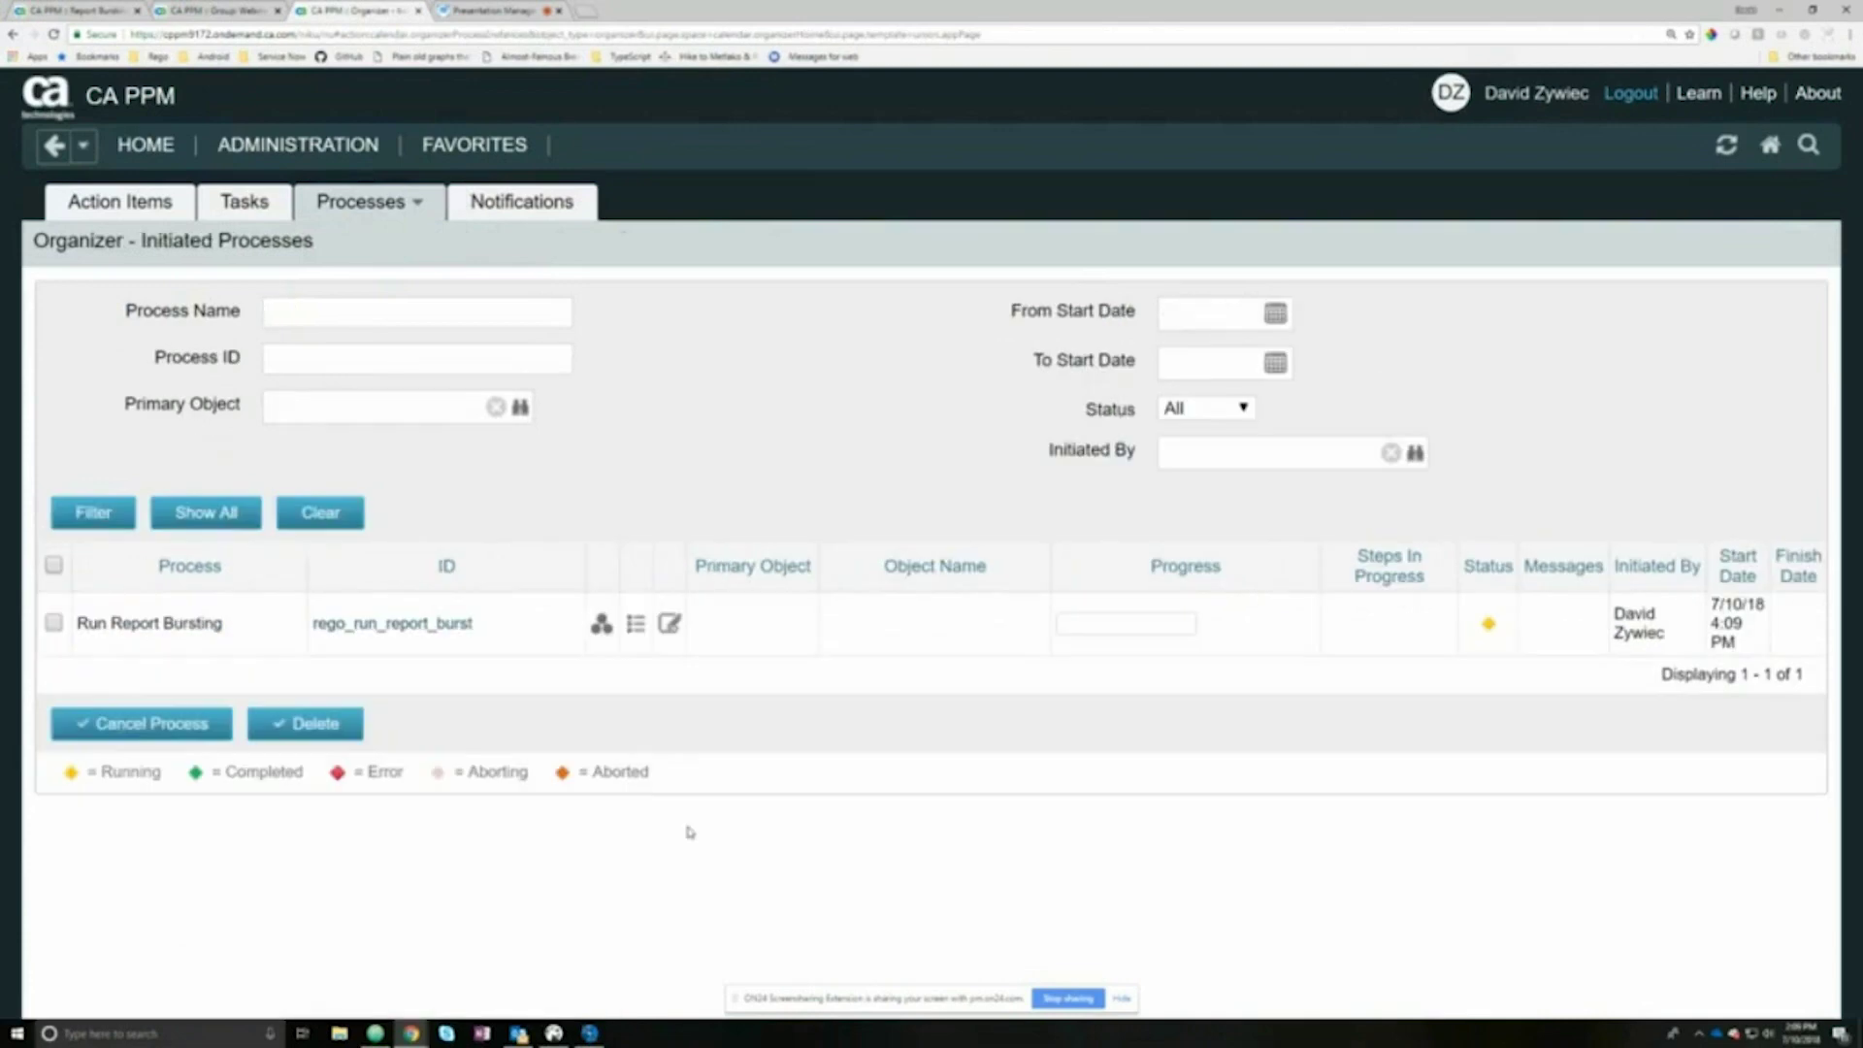
{"action": "left_click", "coordinate": [97, 511]}
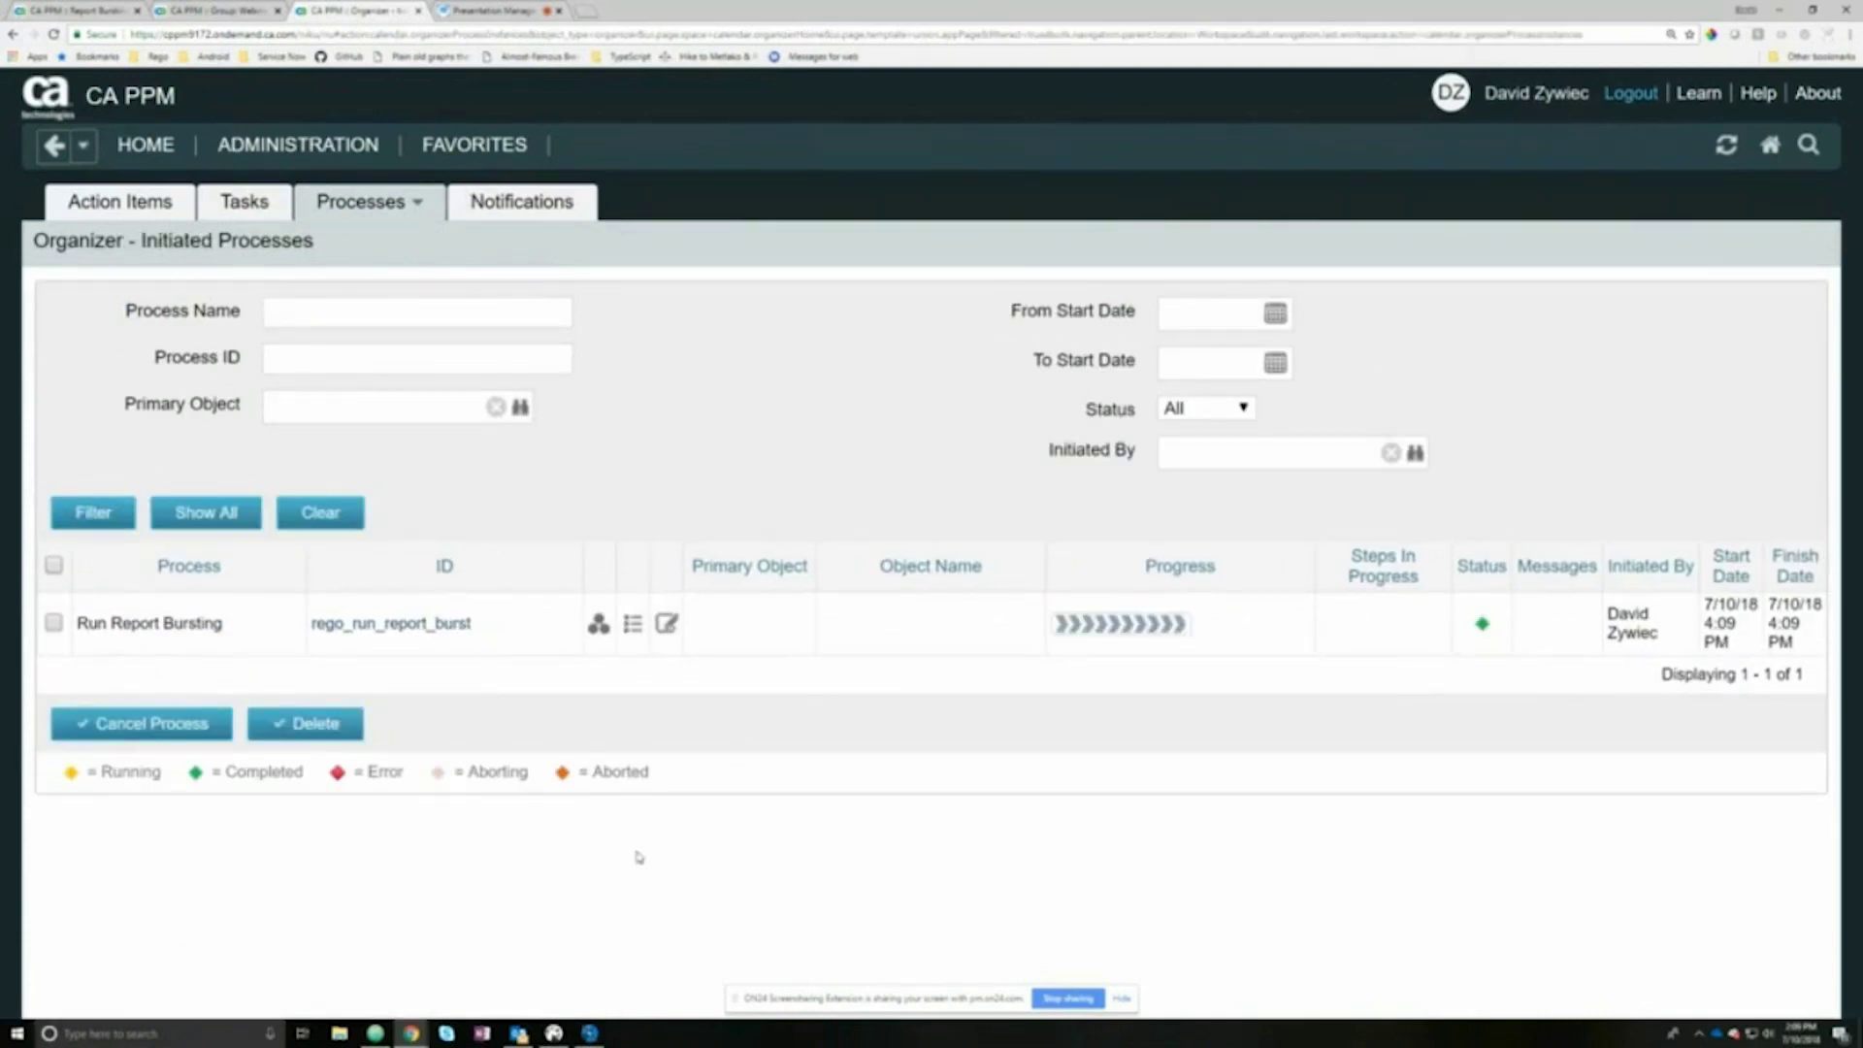
Step: Switch to Outlook and examine the received burst email's body and its new_webinar_ PDF attachment
{"action": "left_click", "coordinate": [521, 1035]}
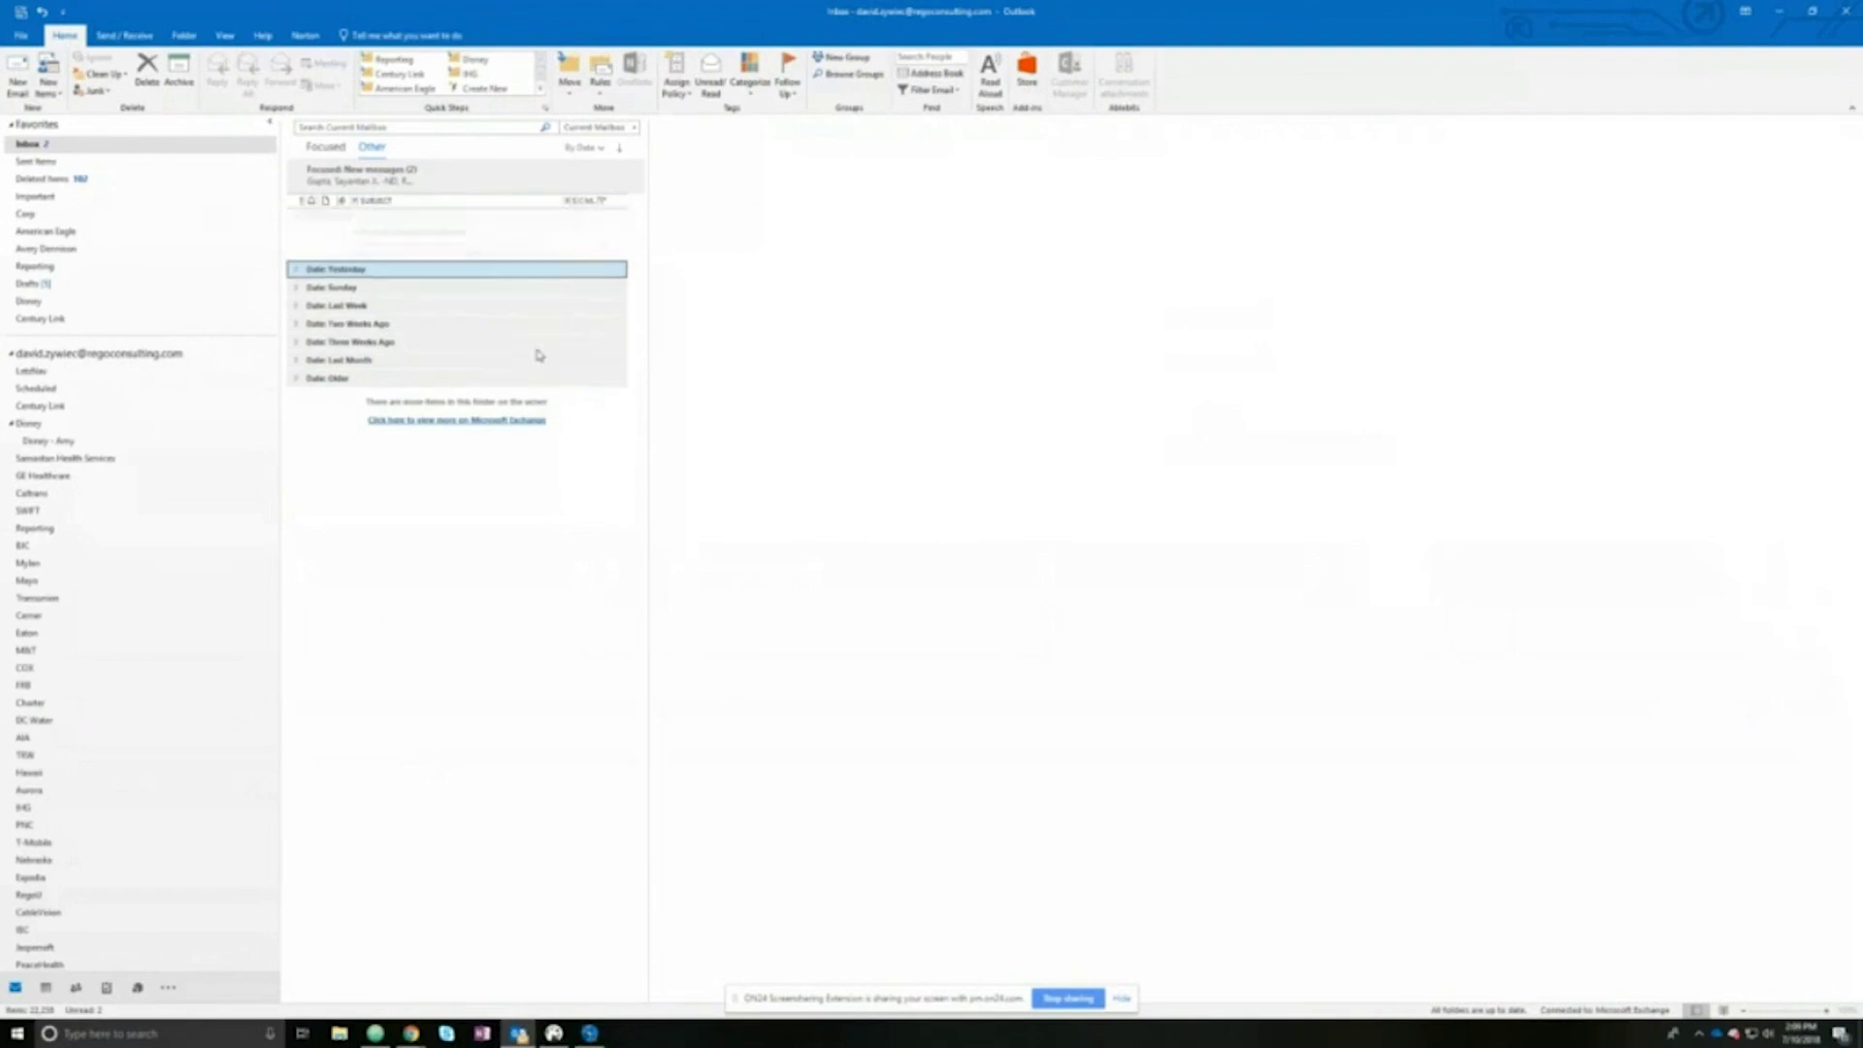
{"action": "left_click", "coordinate": [473, 254]}
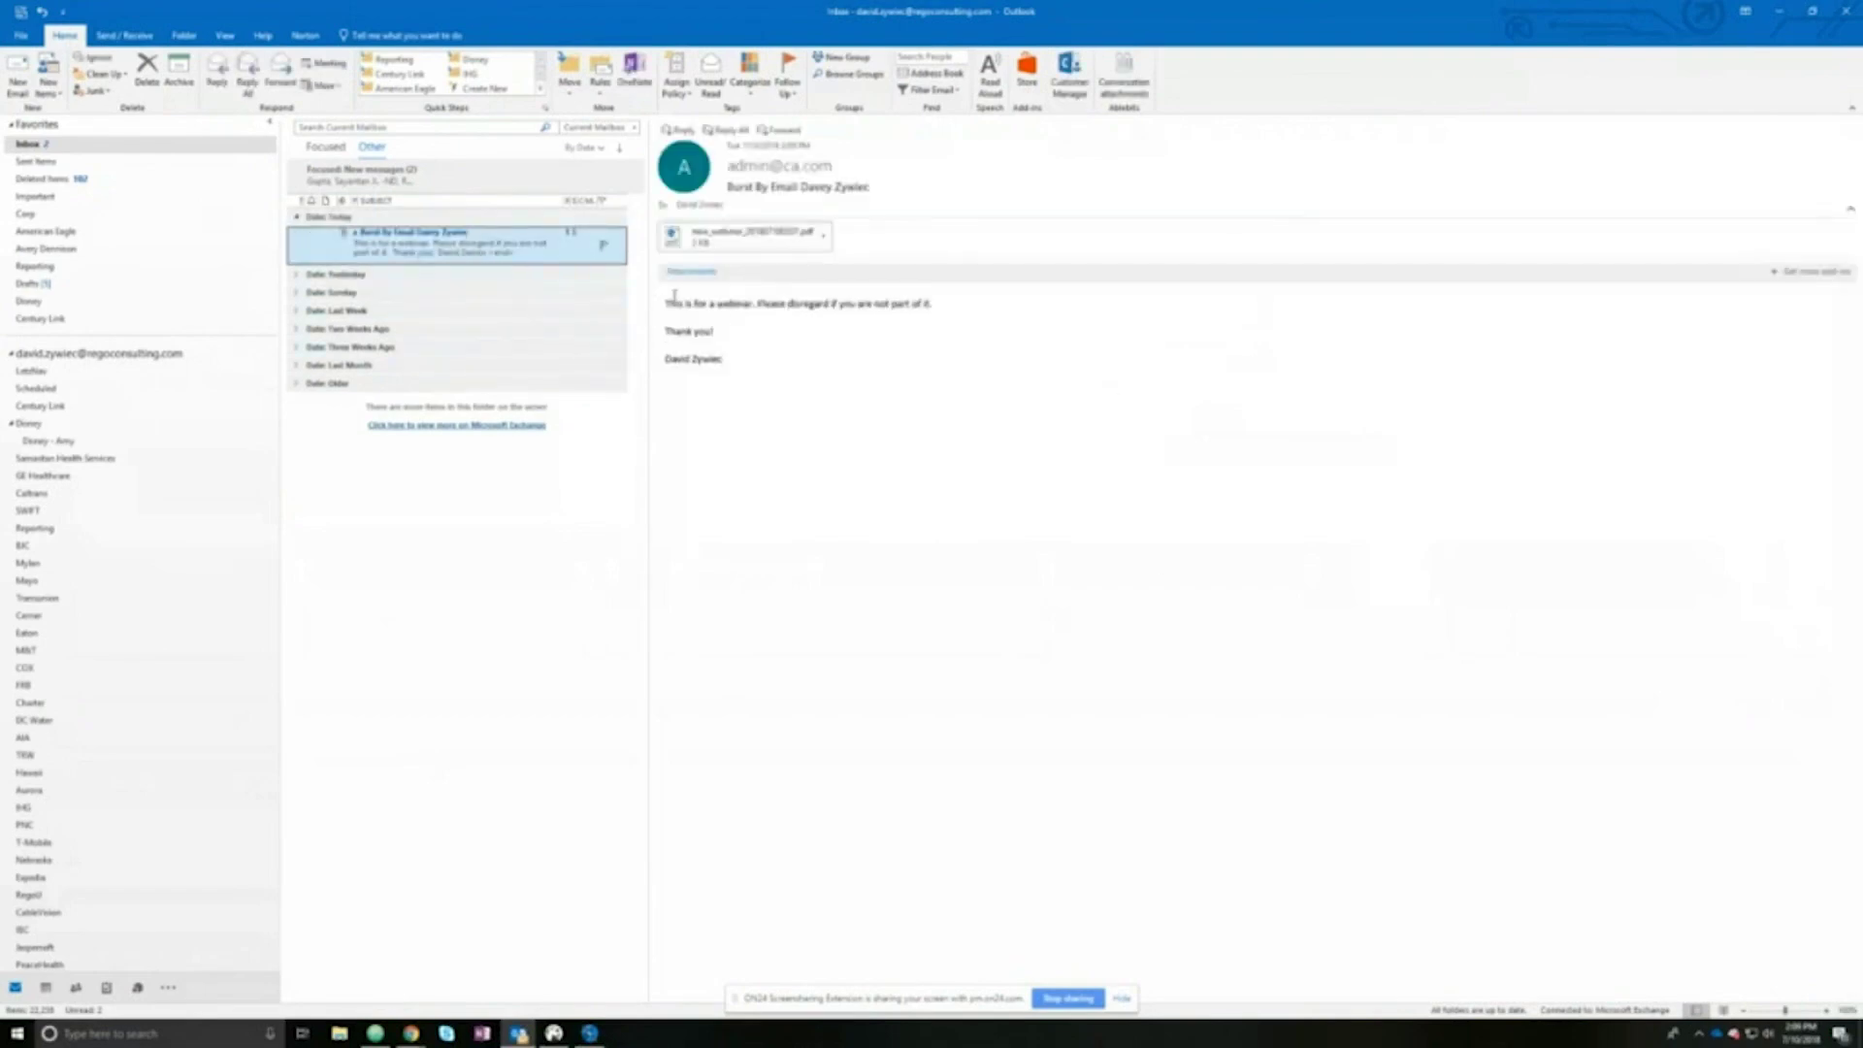
{"action": "left_click_drag", "start_coordinate": [660, 303], "coordinate": [824, 384]}
{"action": "left_click", "coordinate": [825, 384]}
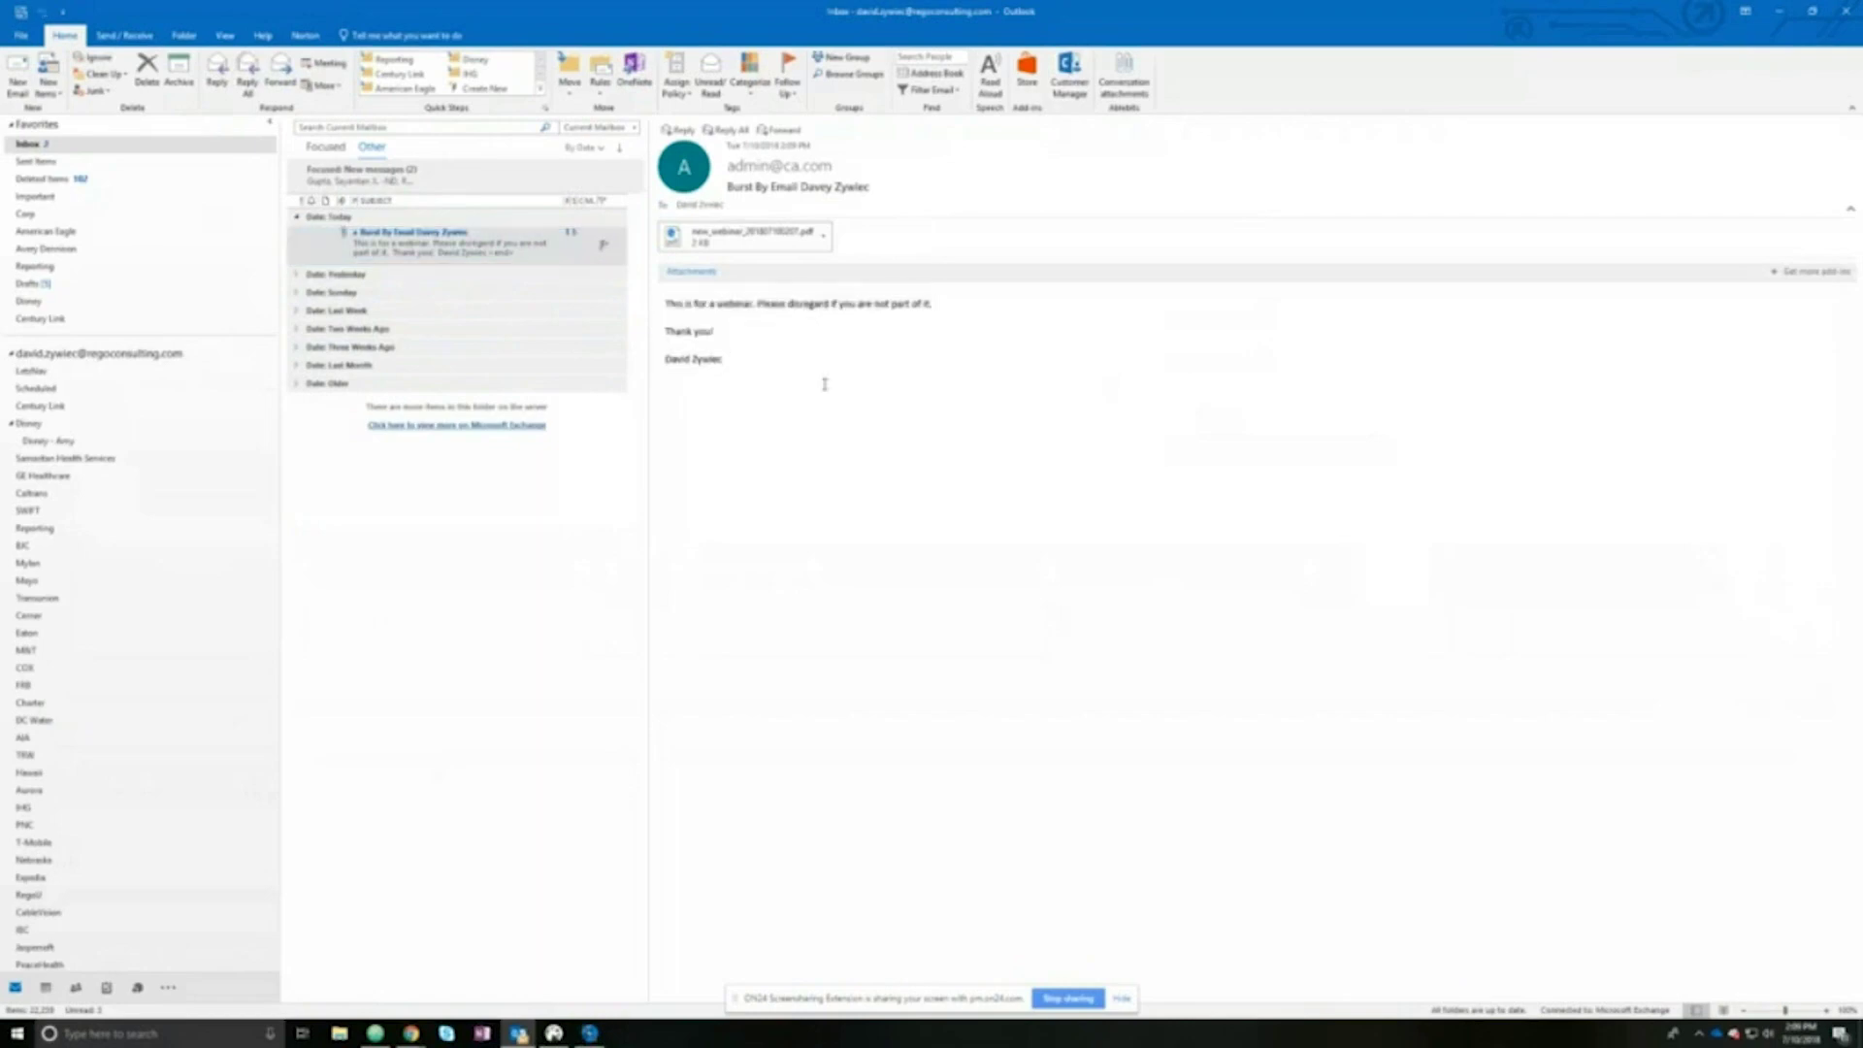
{"action": "double_click", "coordinate": [762, 240]}
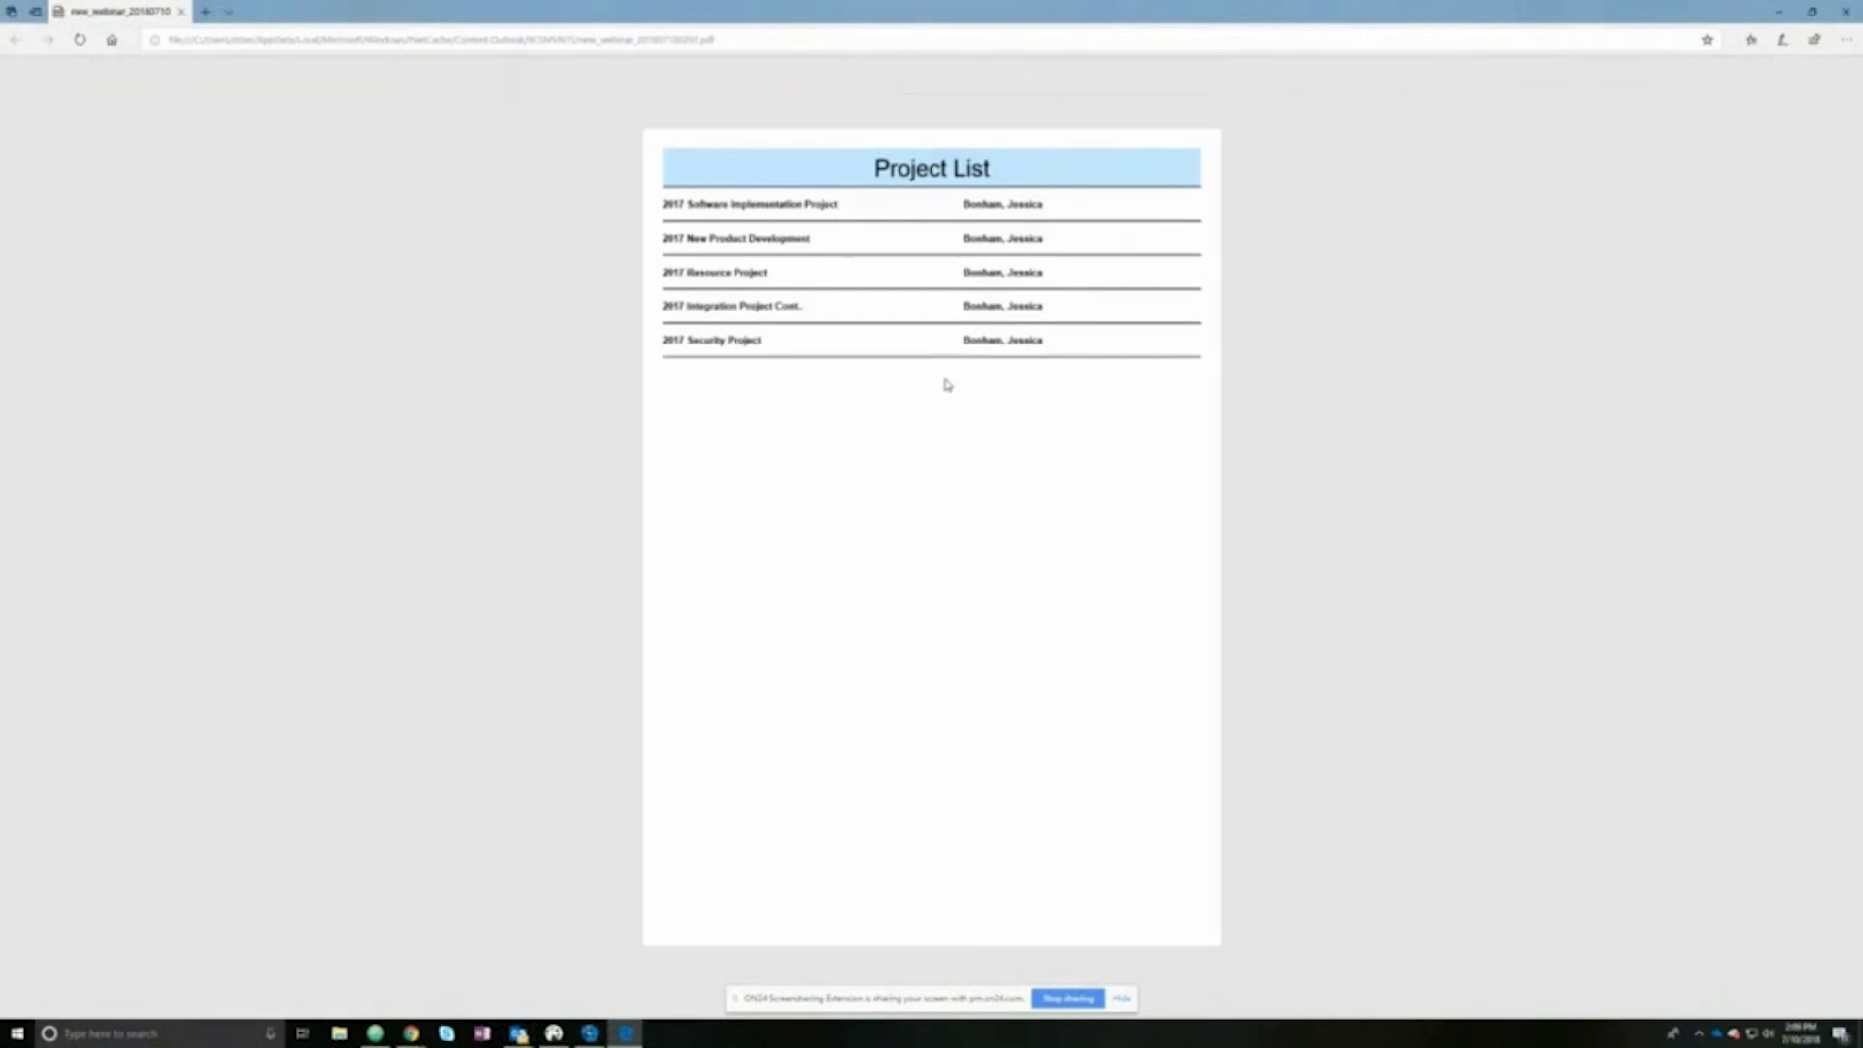
{"action": "left_click", "coordinate": [1846, 11]}
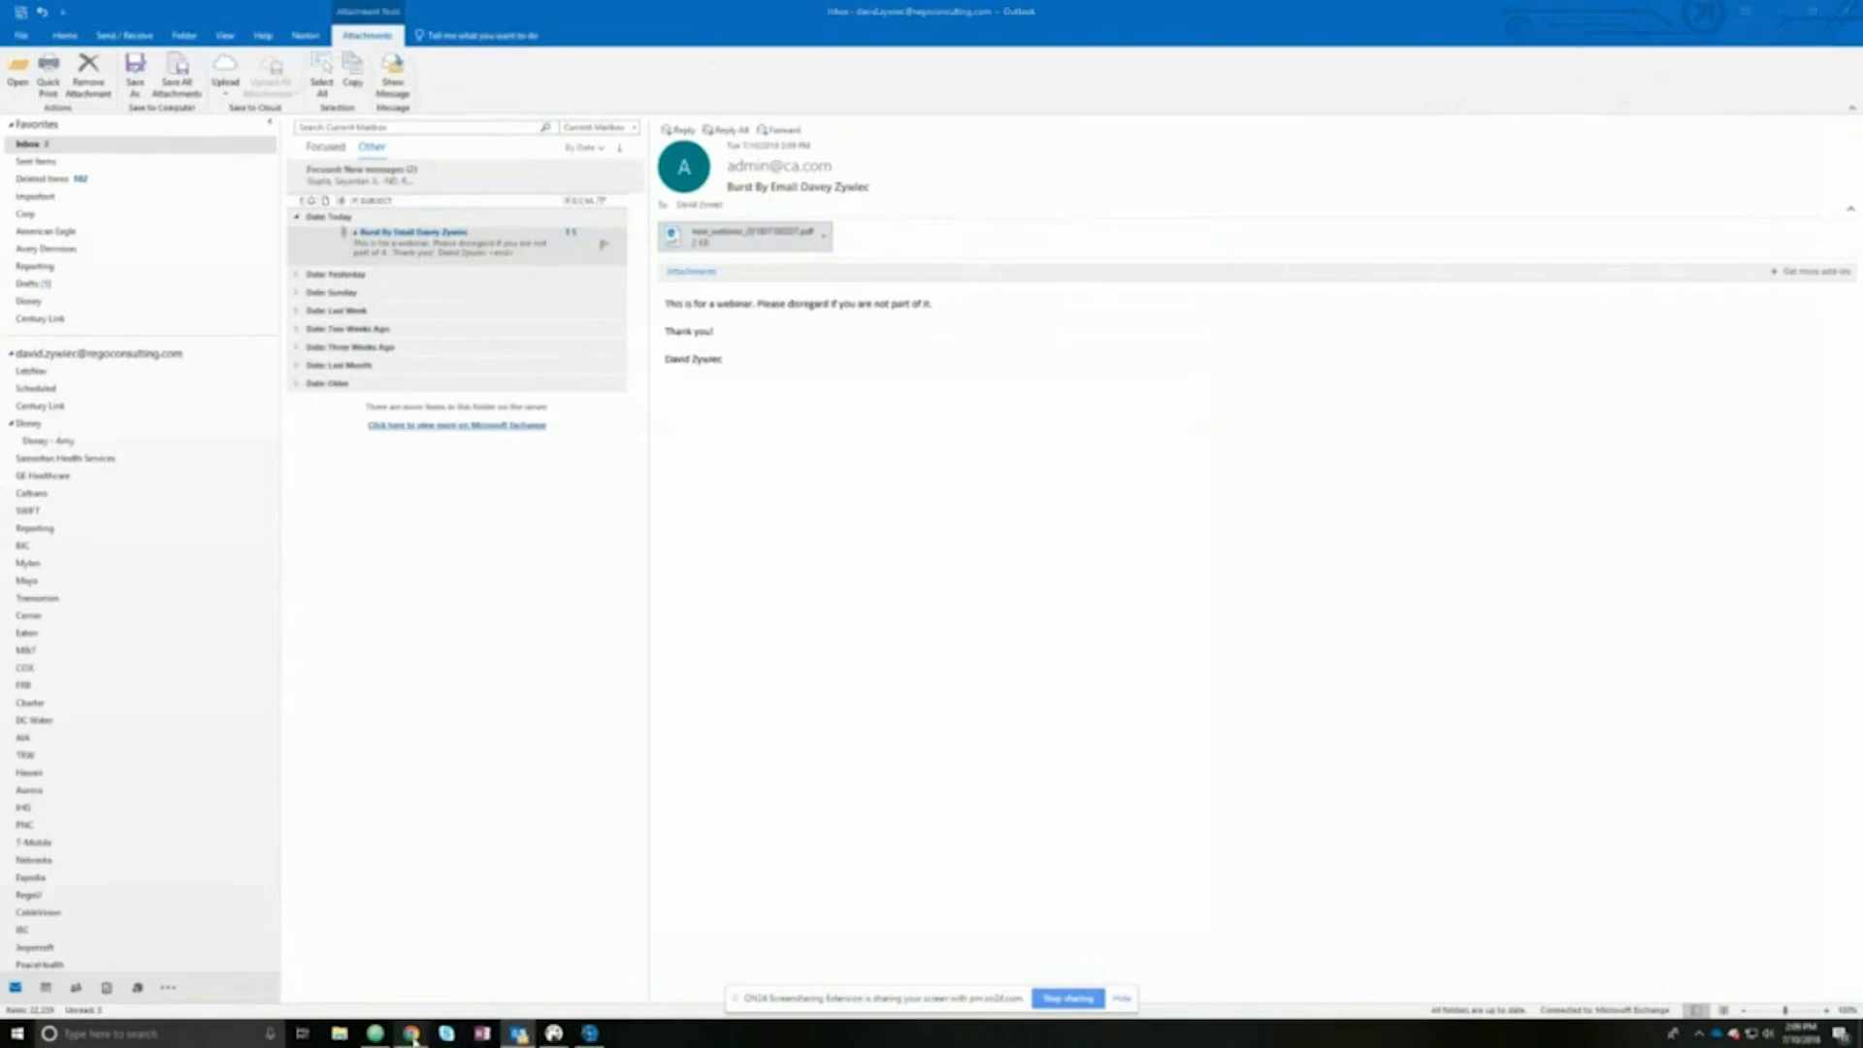
Step: Switch back to CA PPM in the browser and view the Webinar Test group's resources
{"action": "mouse_move", "coordinate": [411, 1032]}
{"action": "left_click", "coordinate": [378, 991]}
{"action": "left_click", "coordinate": [214, 9]}
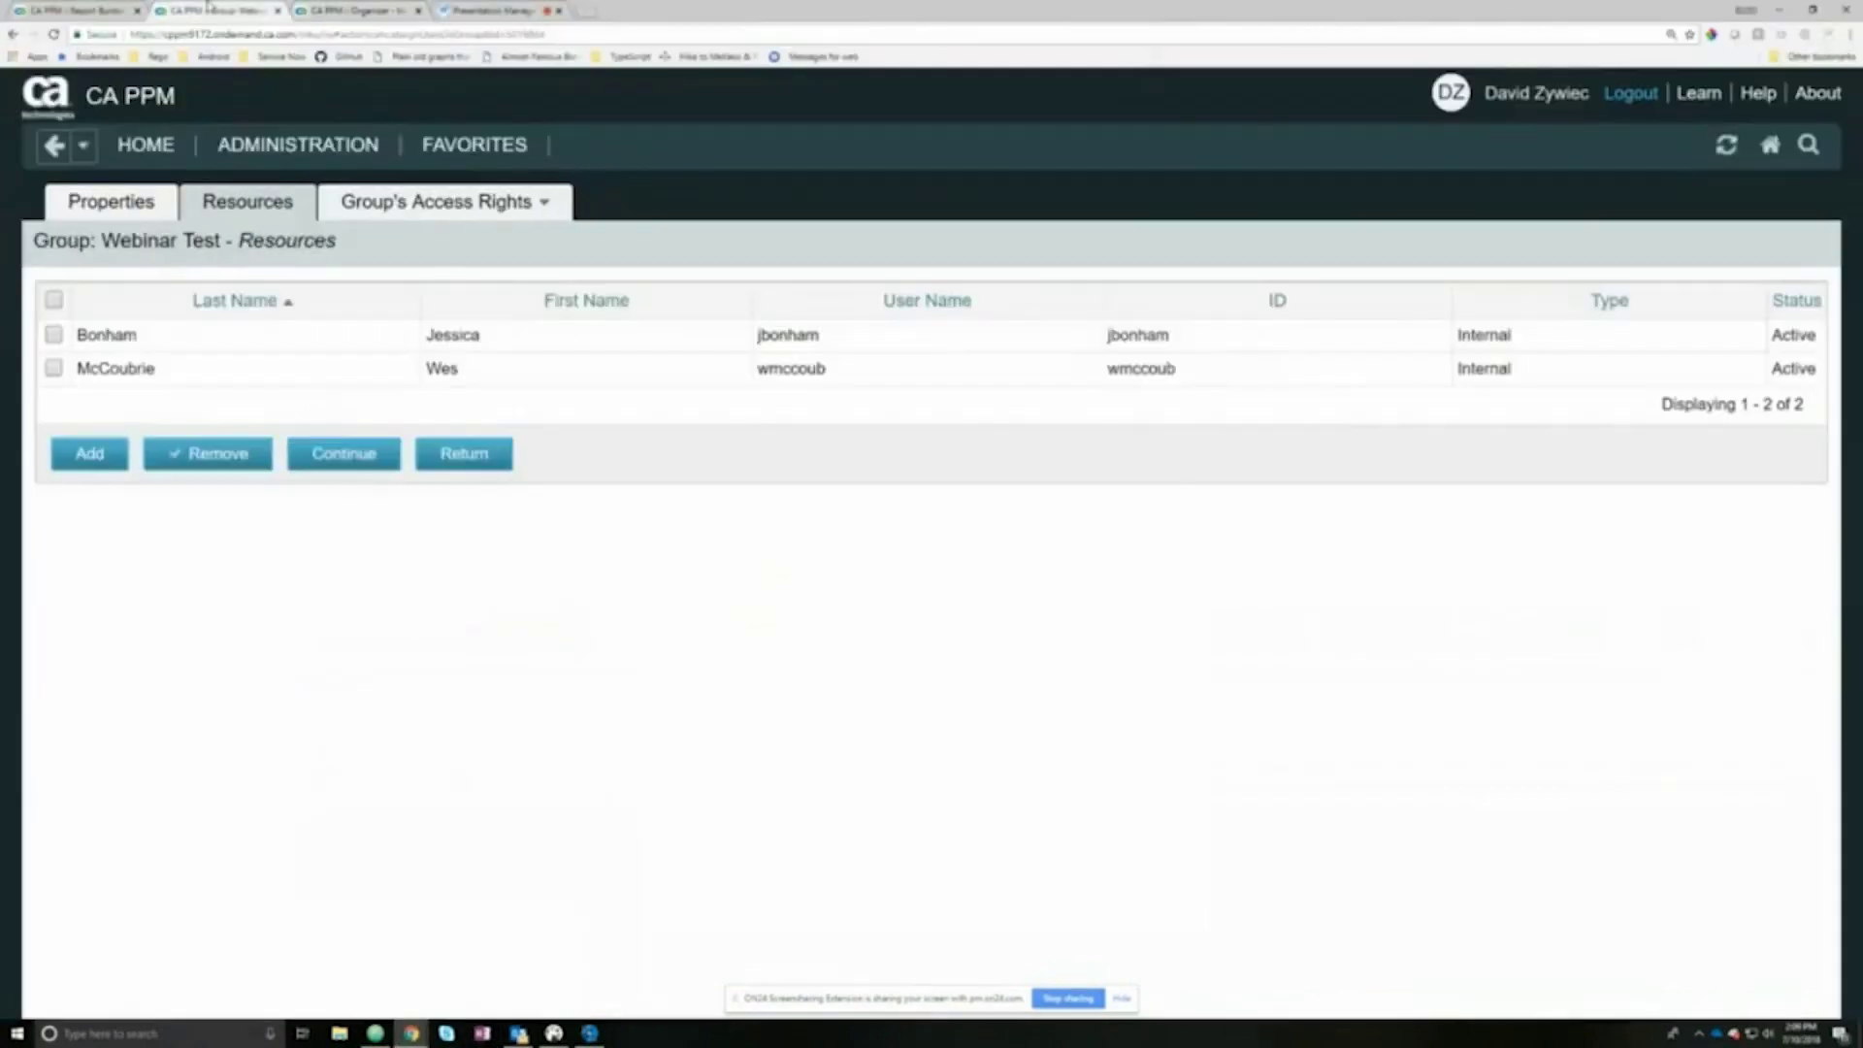
Step: Set the report bursting list's Burst By parameter to mgrKey in its General properties
{"action": "left_click", "coordinate": [73, 9]}
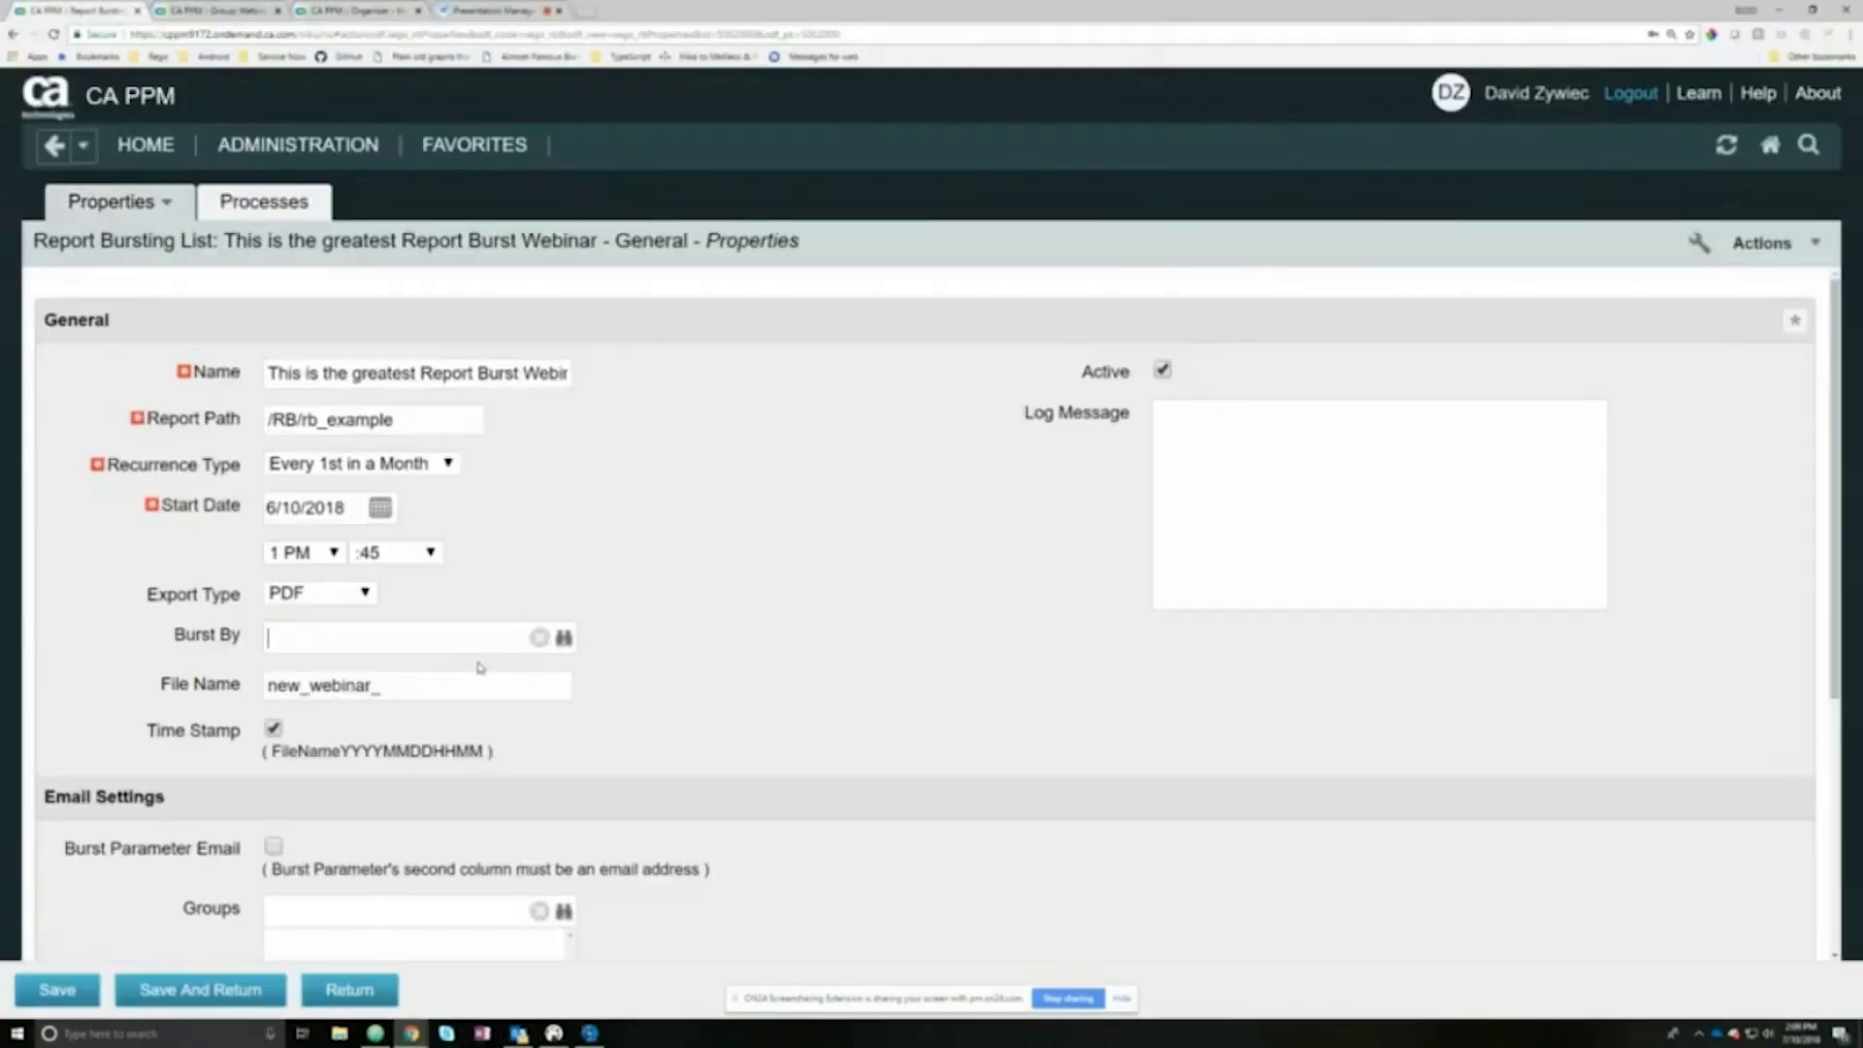
{"action": "left_click", "coordinate": [564, 638]}
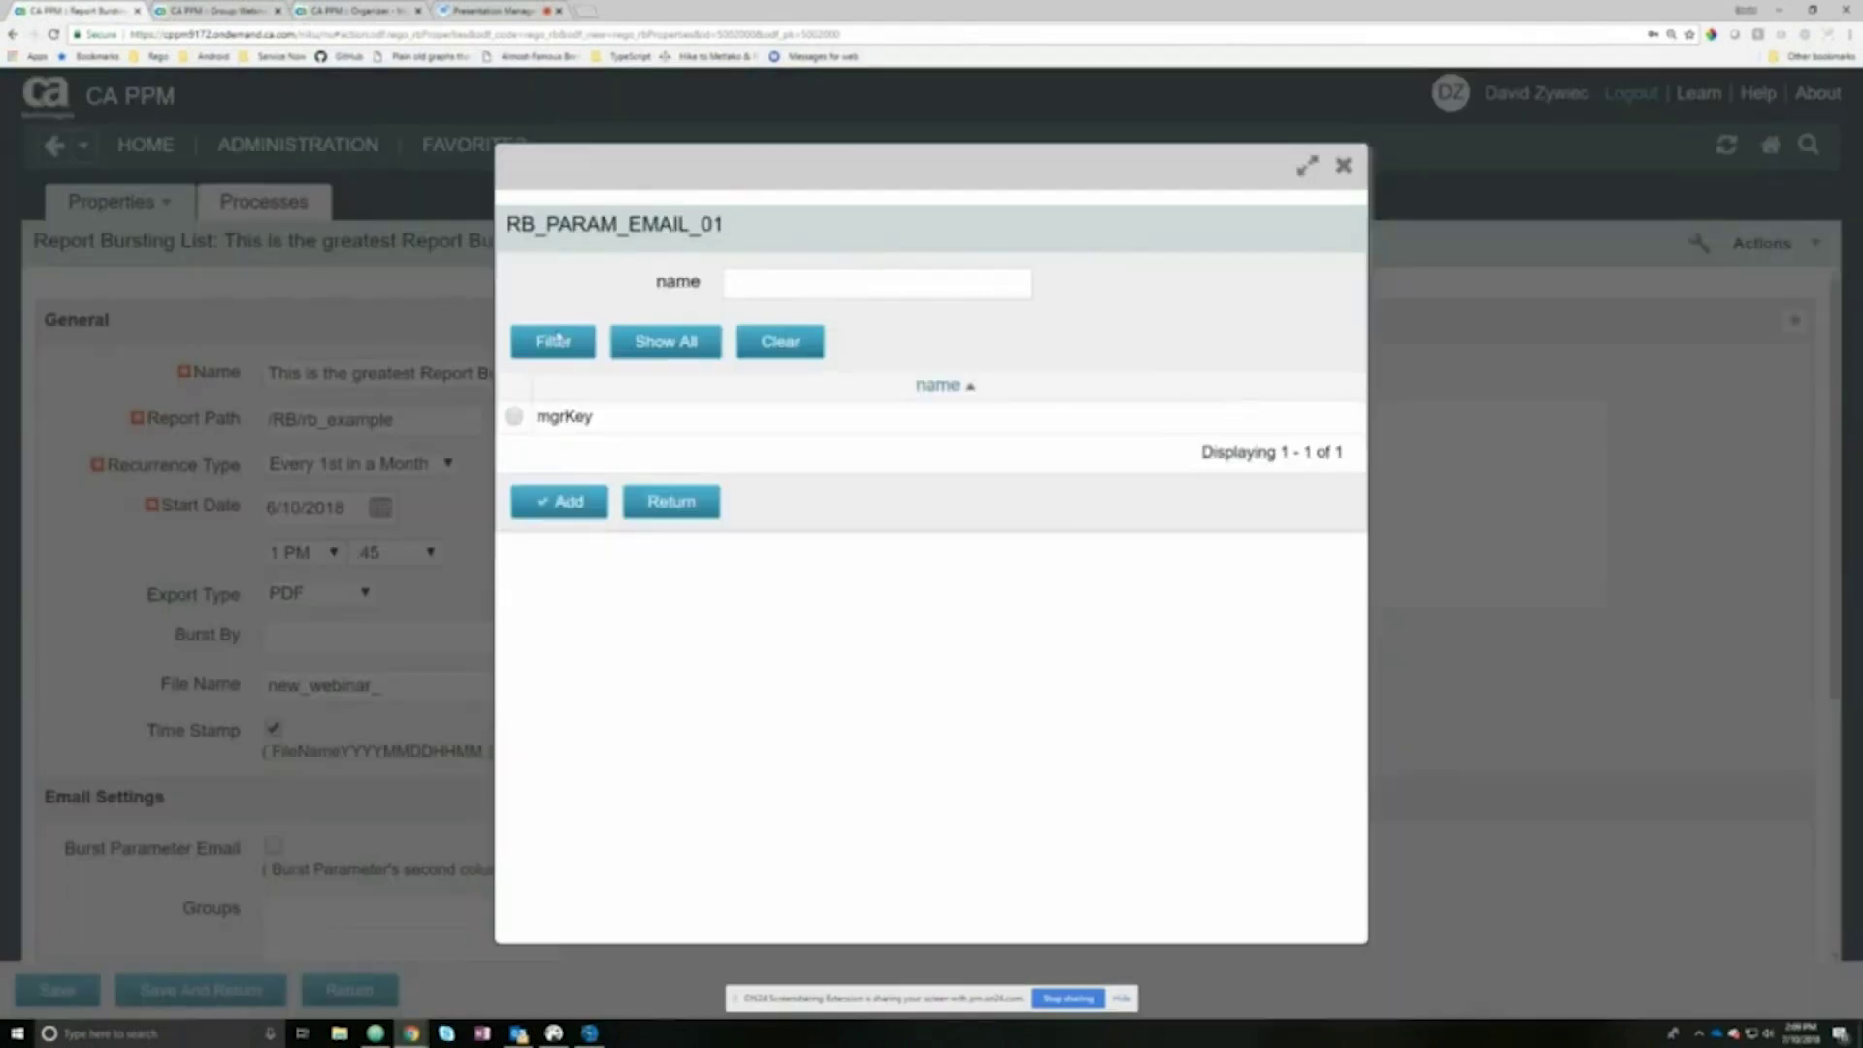
{"action": "left_click", "coordinate": [515, 417]}
{"action": "left_click", "coordinate": [556, 501]}
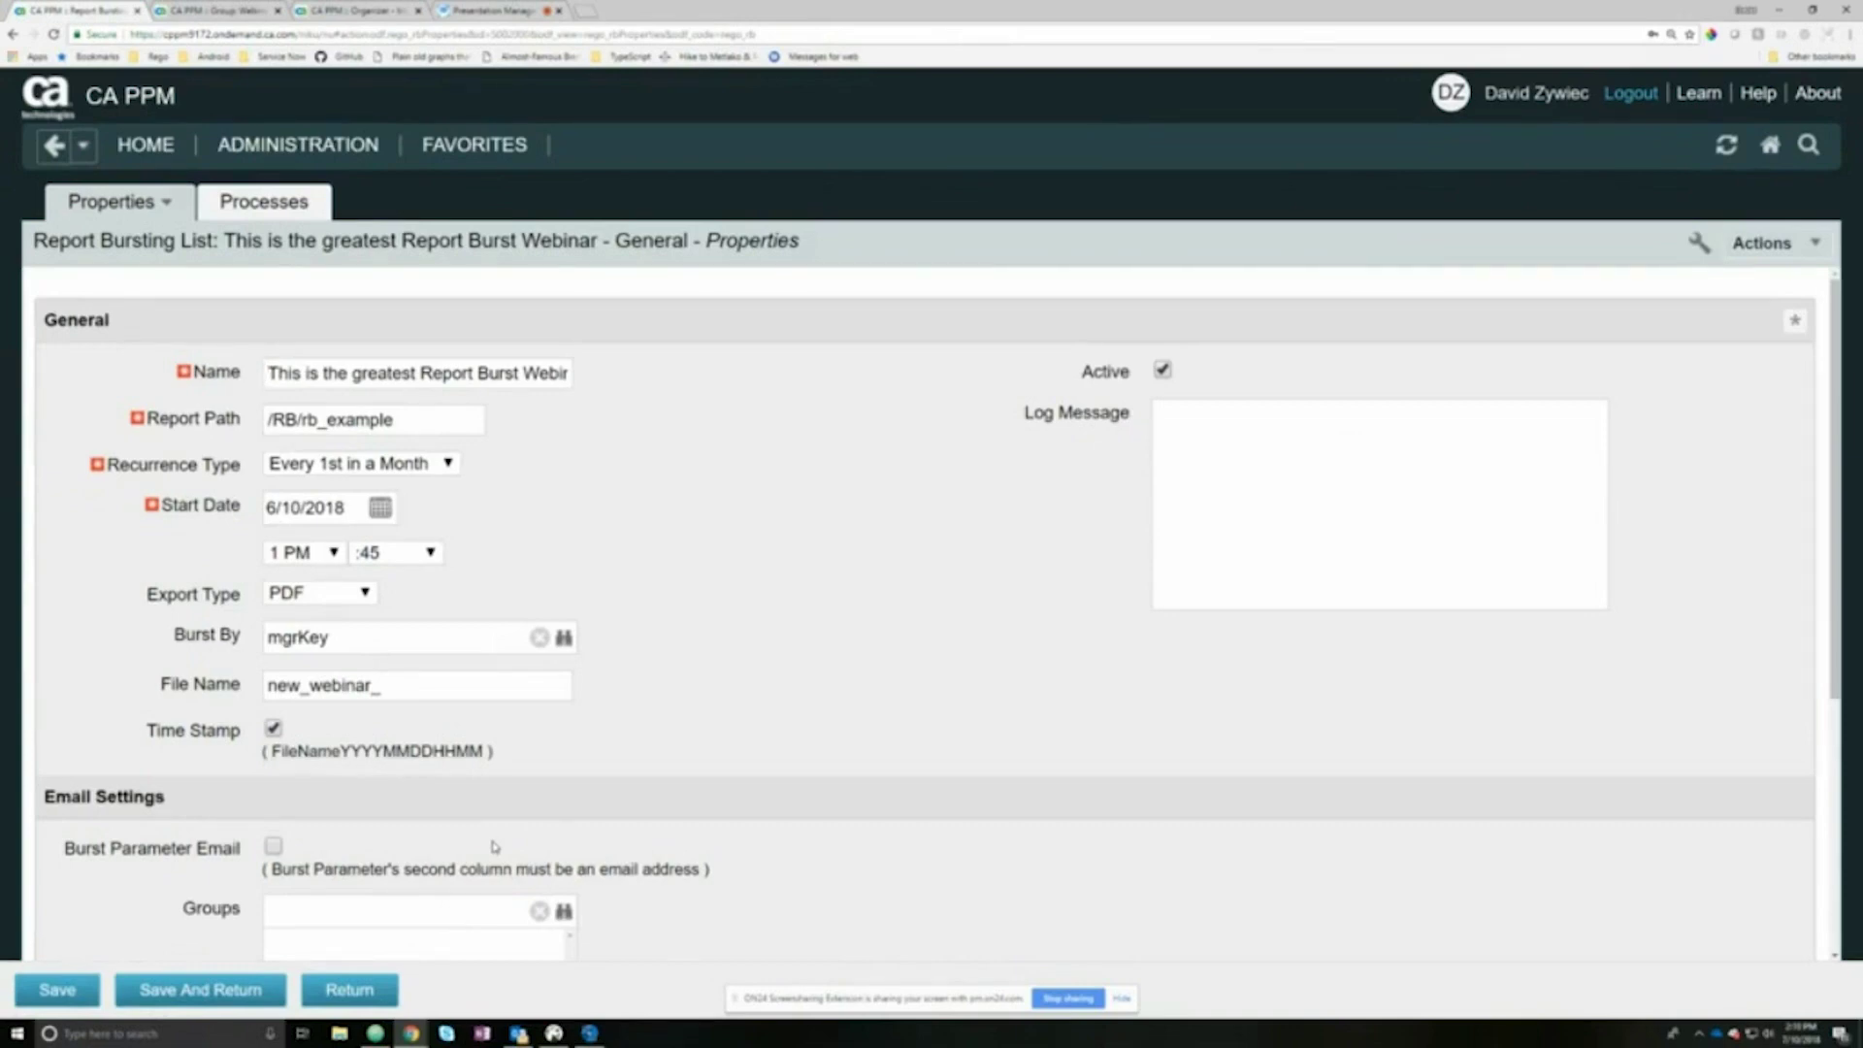
Step: Enable Burst Parameter Email in the email settings, save the report bursting list and review its settings
{"action": "scroll", "coordinate": [104, 626], "scroll_direction": "down", "scroll_amount": 2}
{"action": "left_click", "coordinate": [273, 701]}
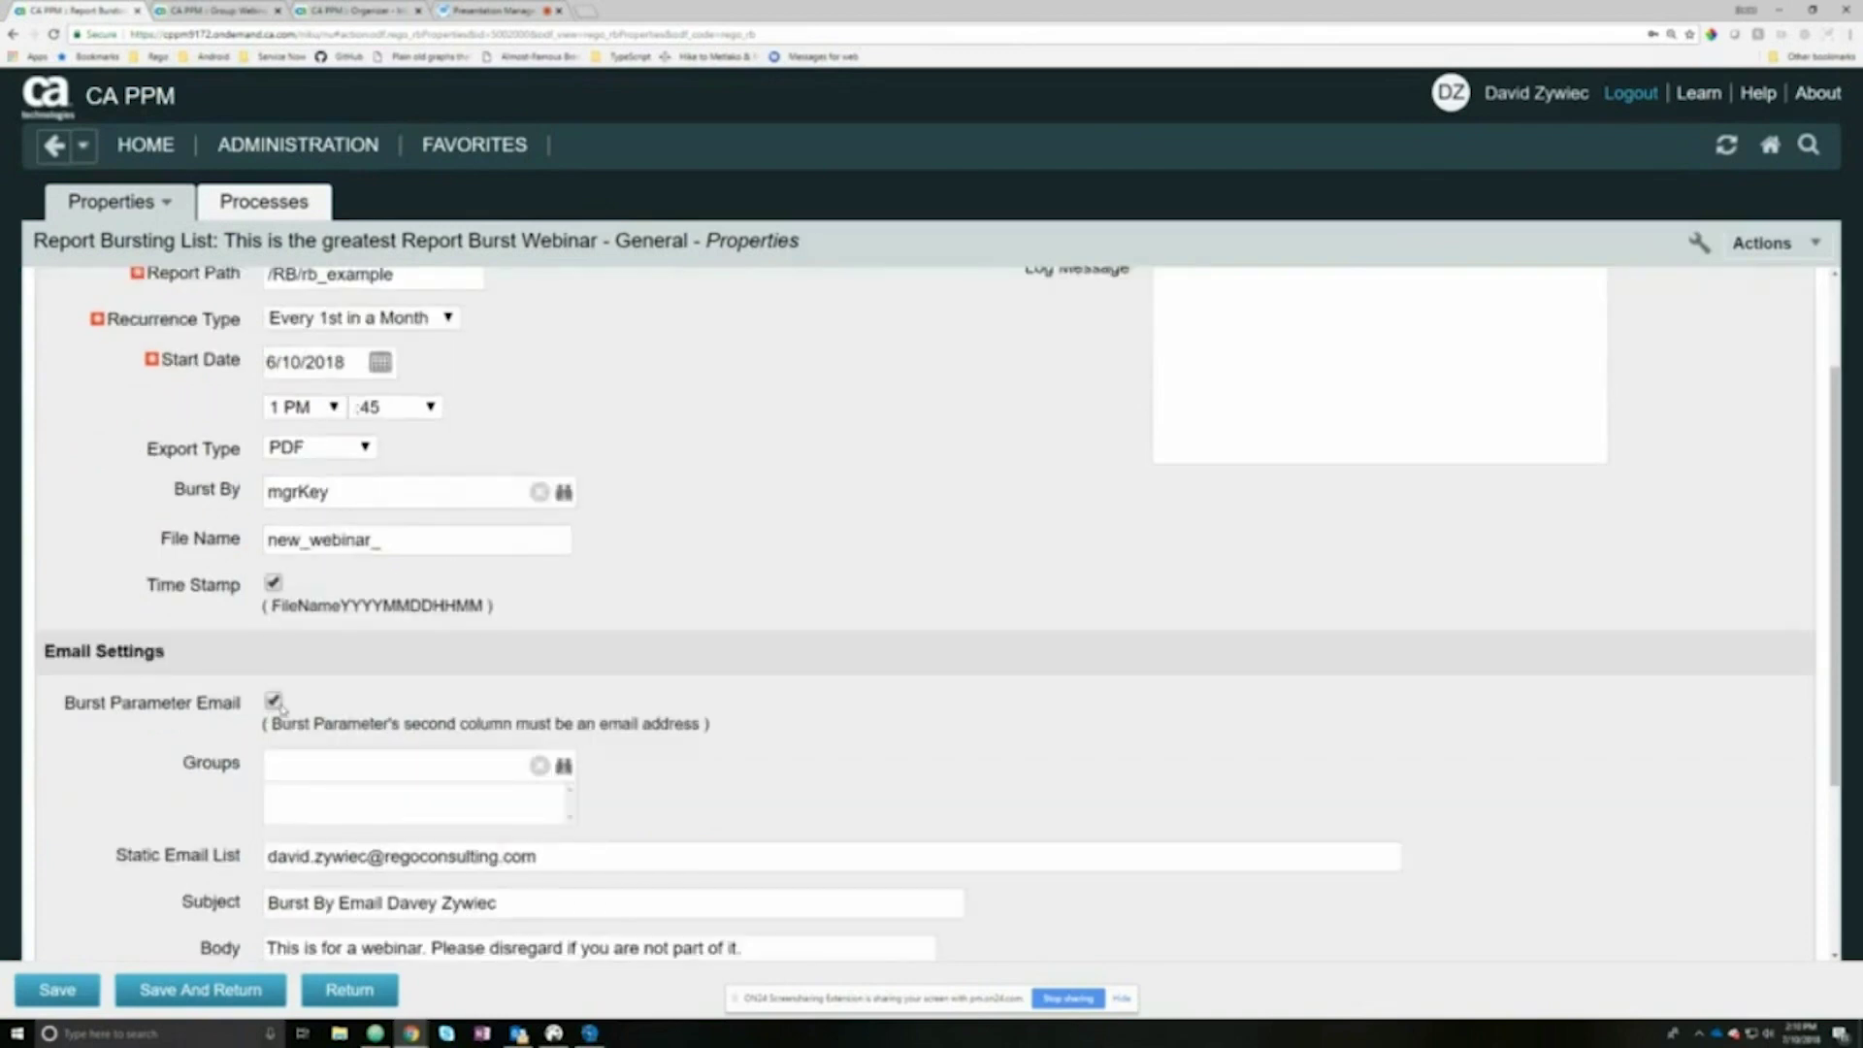
{"action": "left_click", "coordinate": [57, 990]}
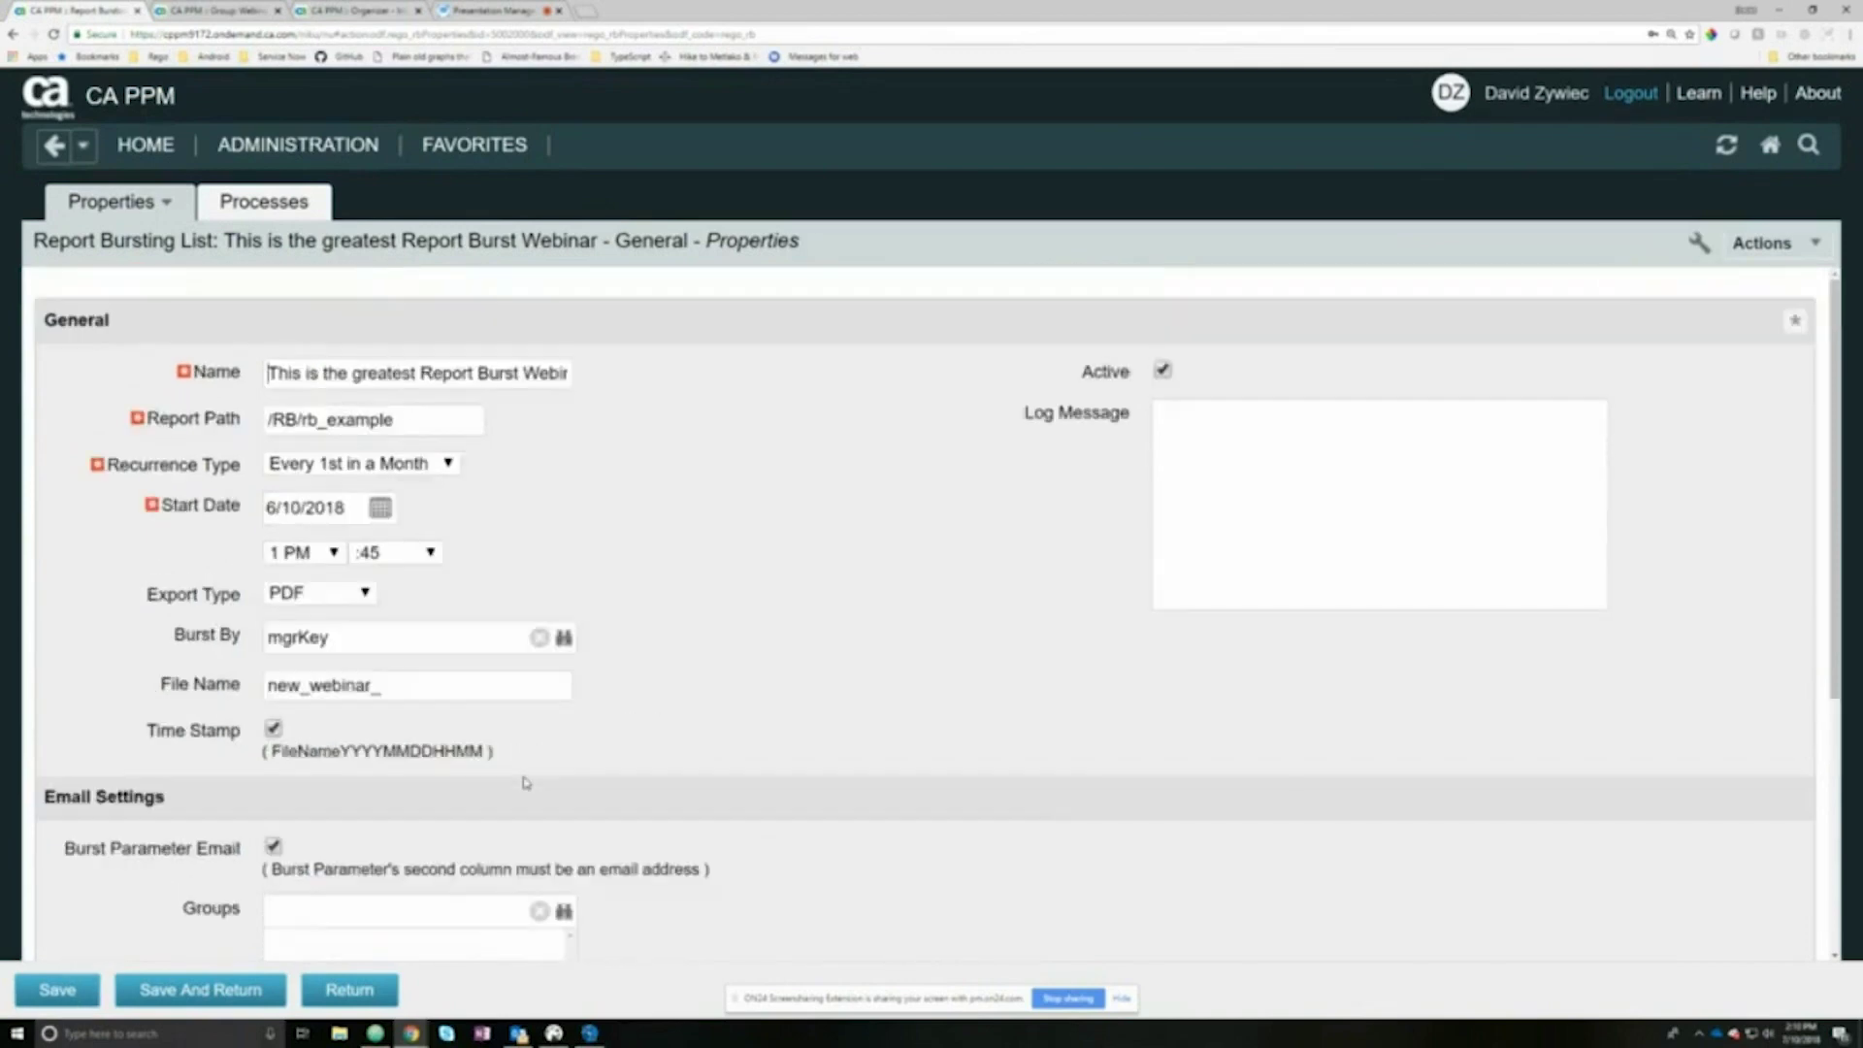
{"action": "scroll", "coordinate": [525, 783], "scroll_direction": "down", "scroll_amount": 2}
{"action": "scroll", "coordinate": [526, 782], "scroll_direction": "up", "scroll_amount": 1}
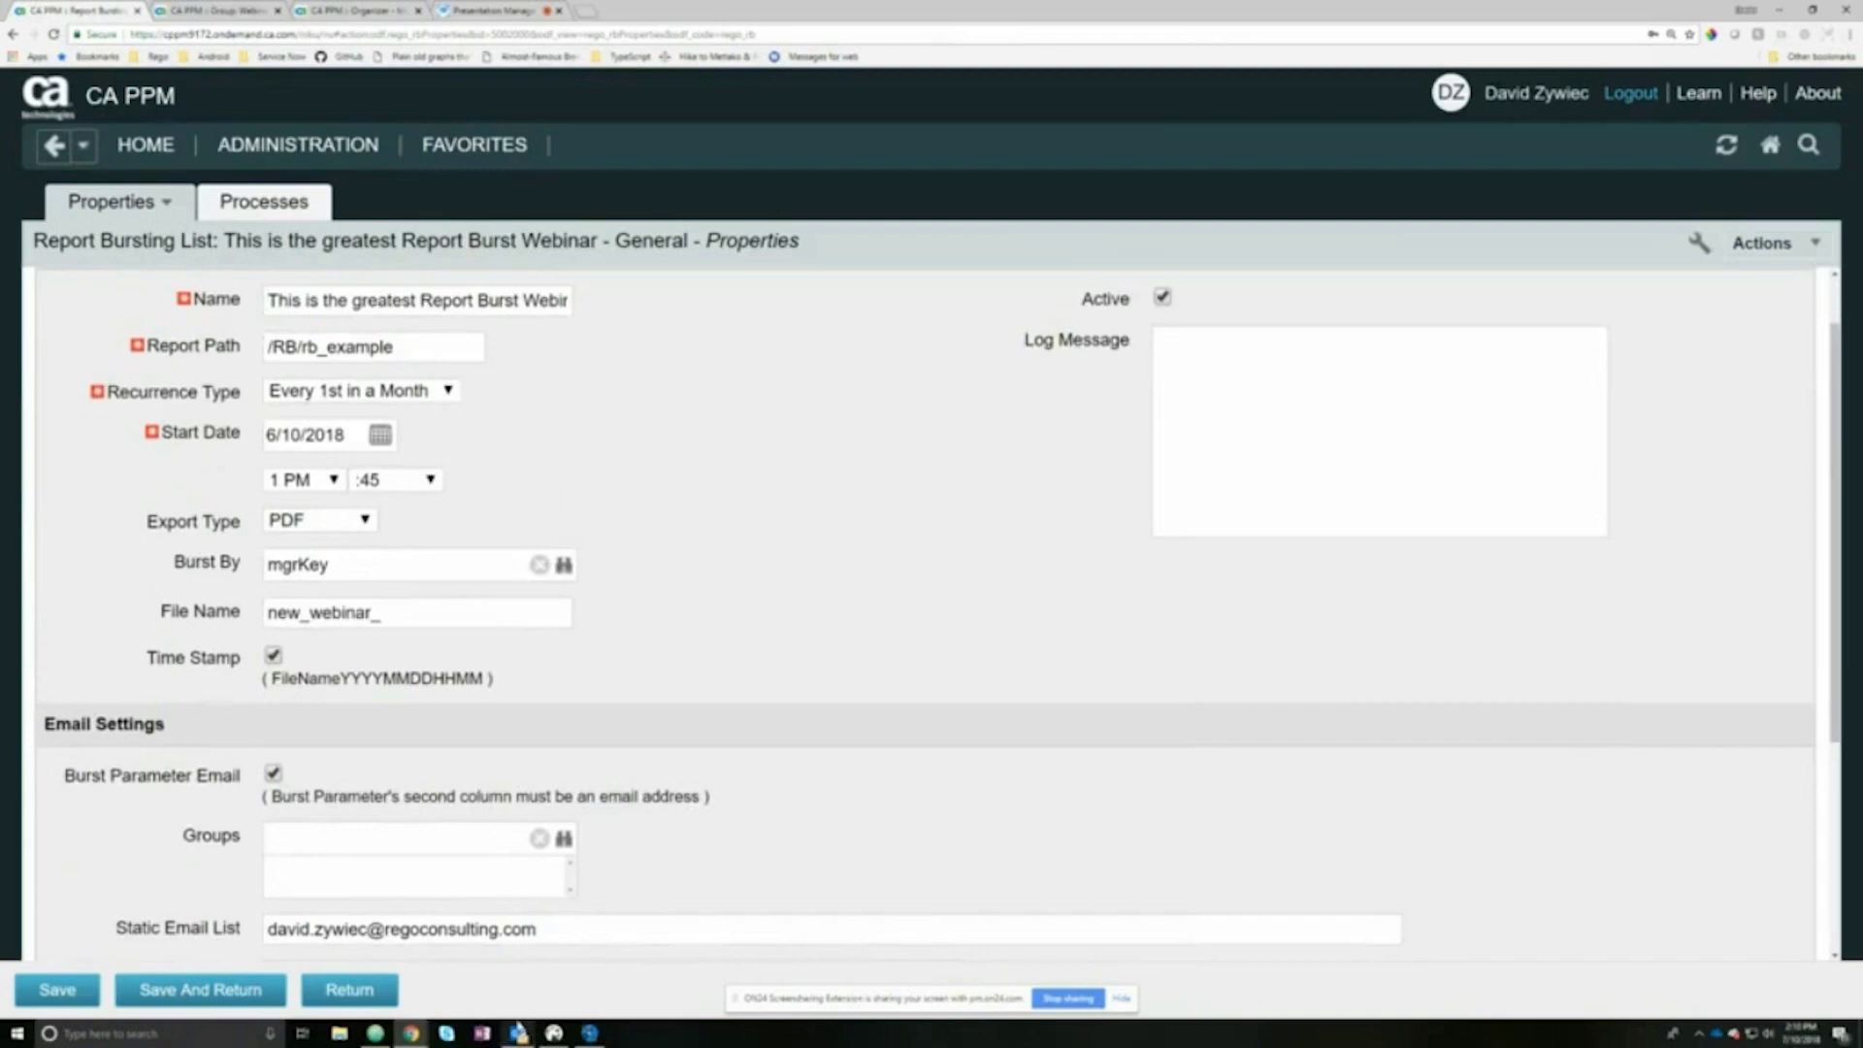
Step: Start another Run Report Bursting process from the Organizer and refresh the initiated processes to check its status
{"action": "left_click", "coordinate": [340, 10]}
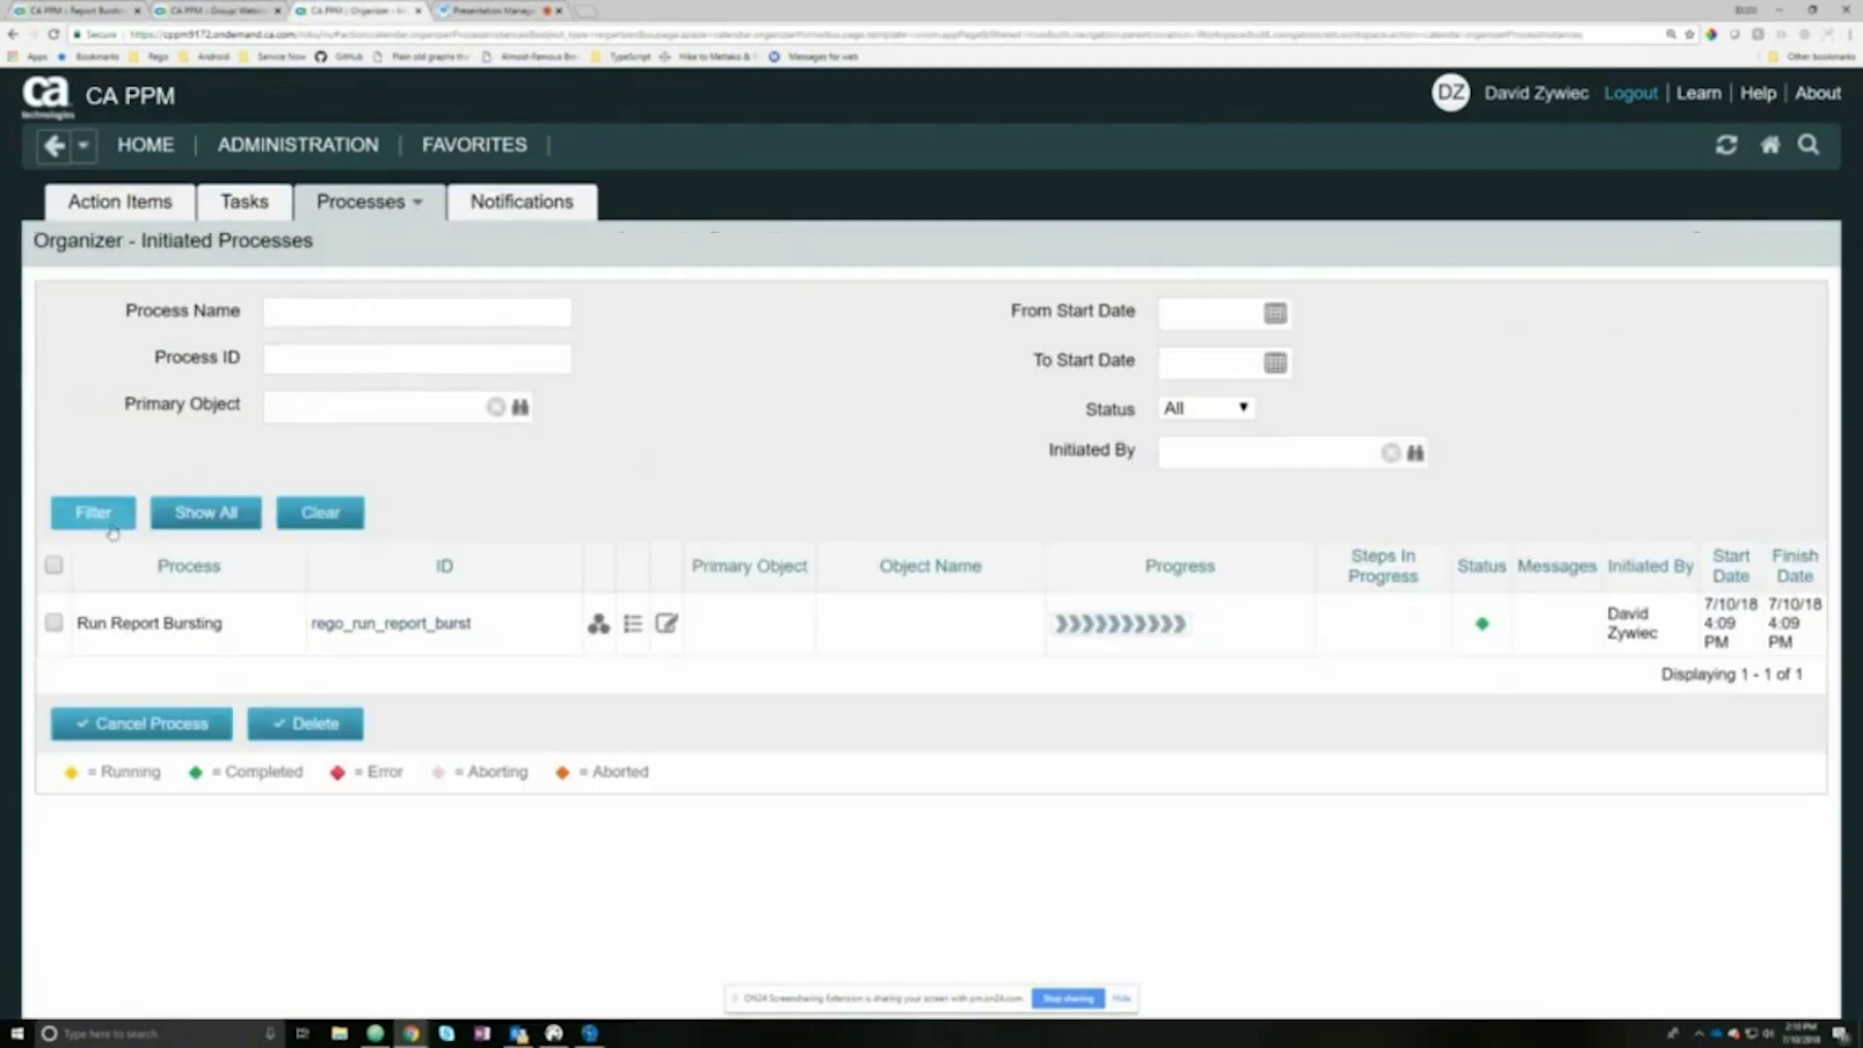
{"action": "mouse_move", "coordinate": [361, 201]}
{"action": "left_click", "coordinate": [339, 239]}
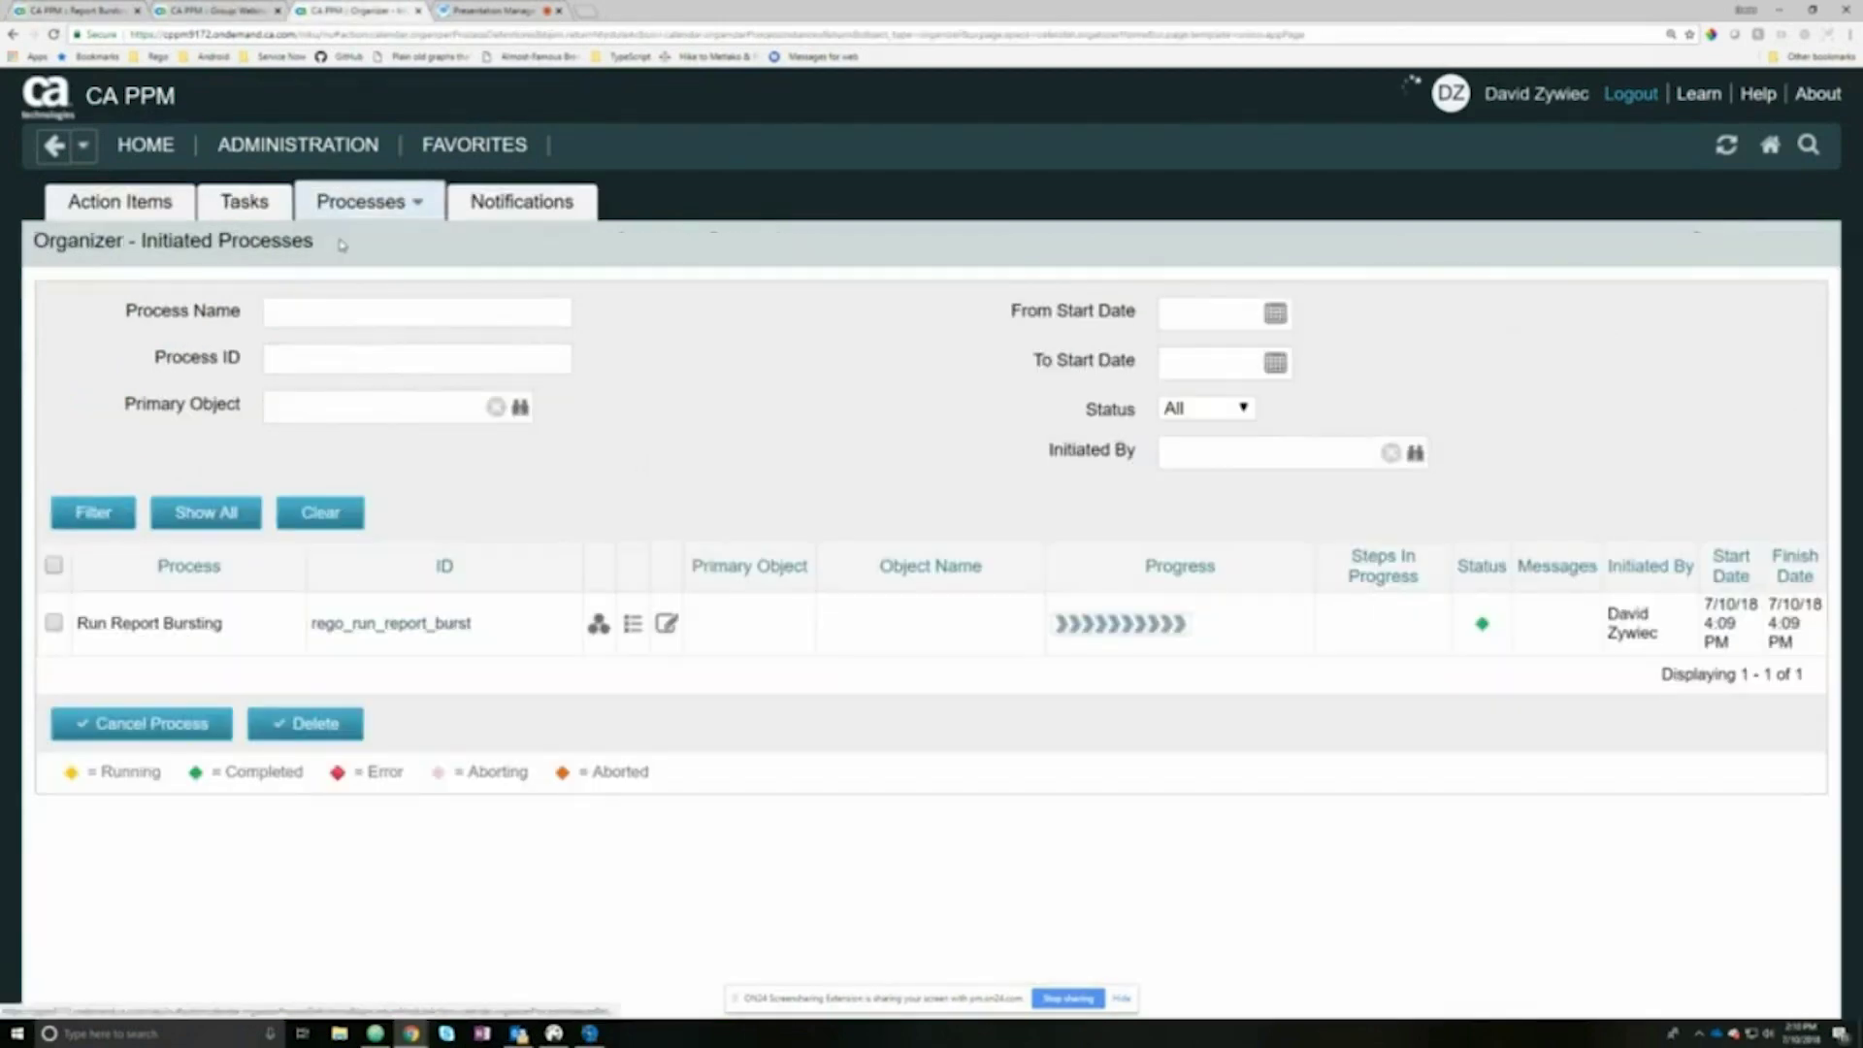
{"action": "left_click", "coordinate": [109, 797]}
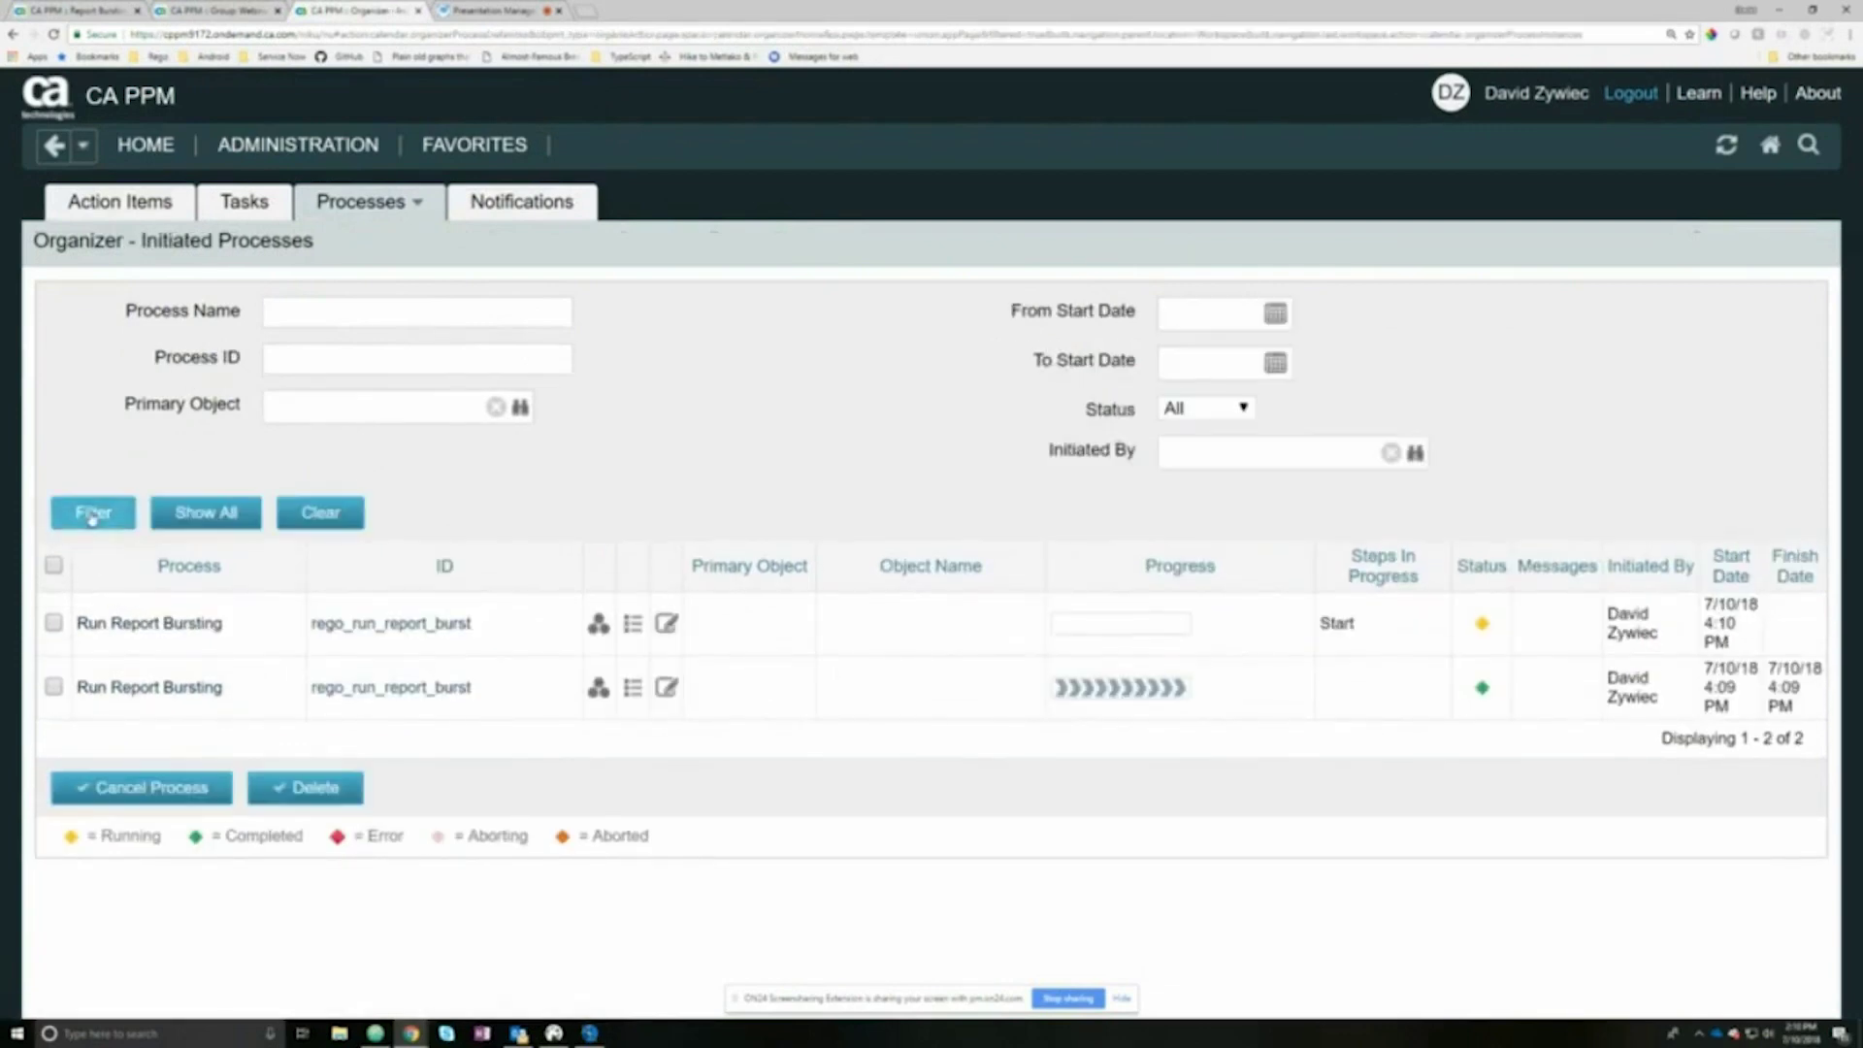
{"action": "left_click", "coordinate": [94, 515]}
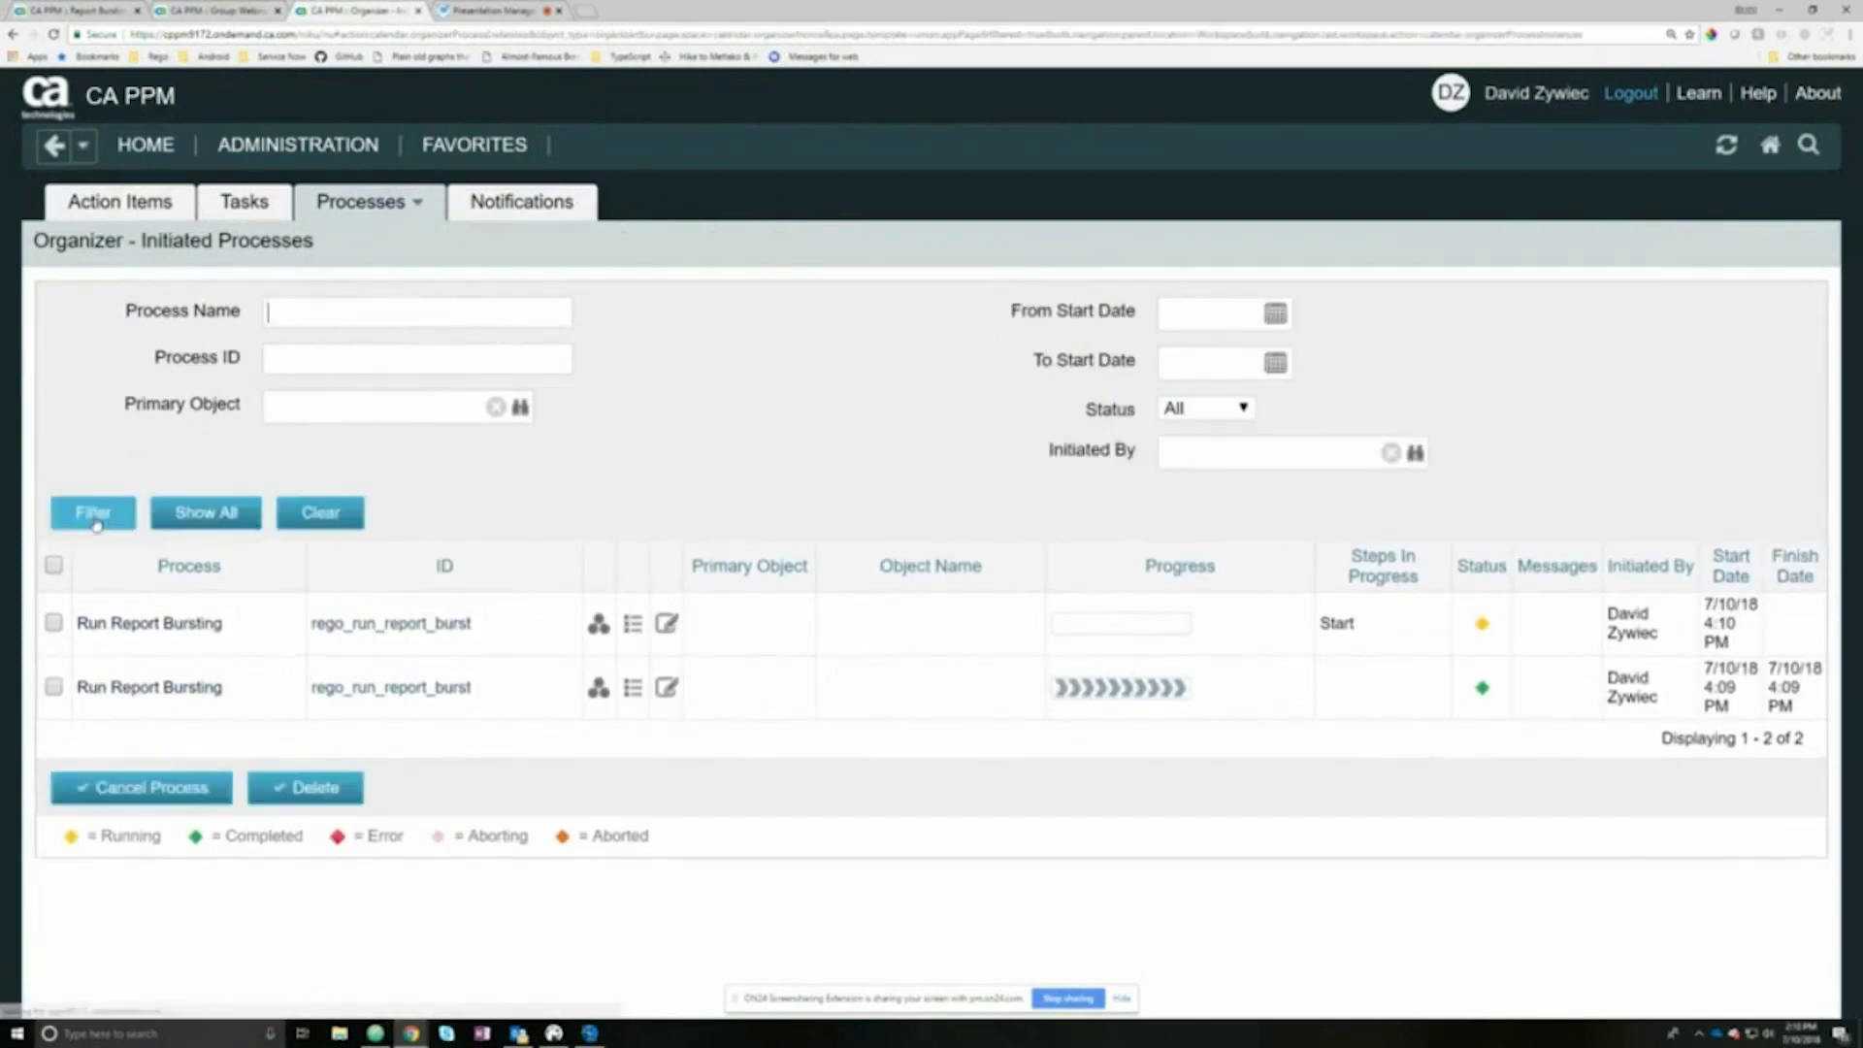
{"action": "left_click", "coordinate": [94, 514]}
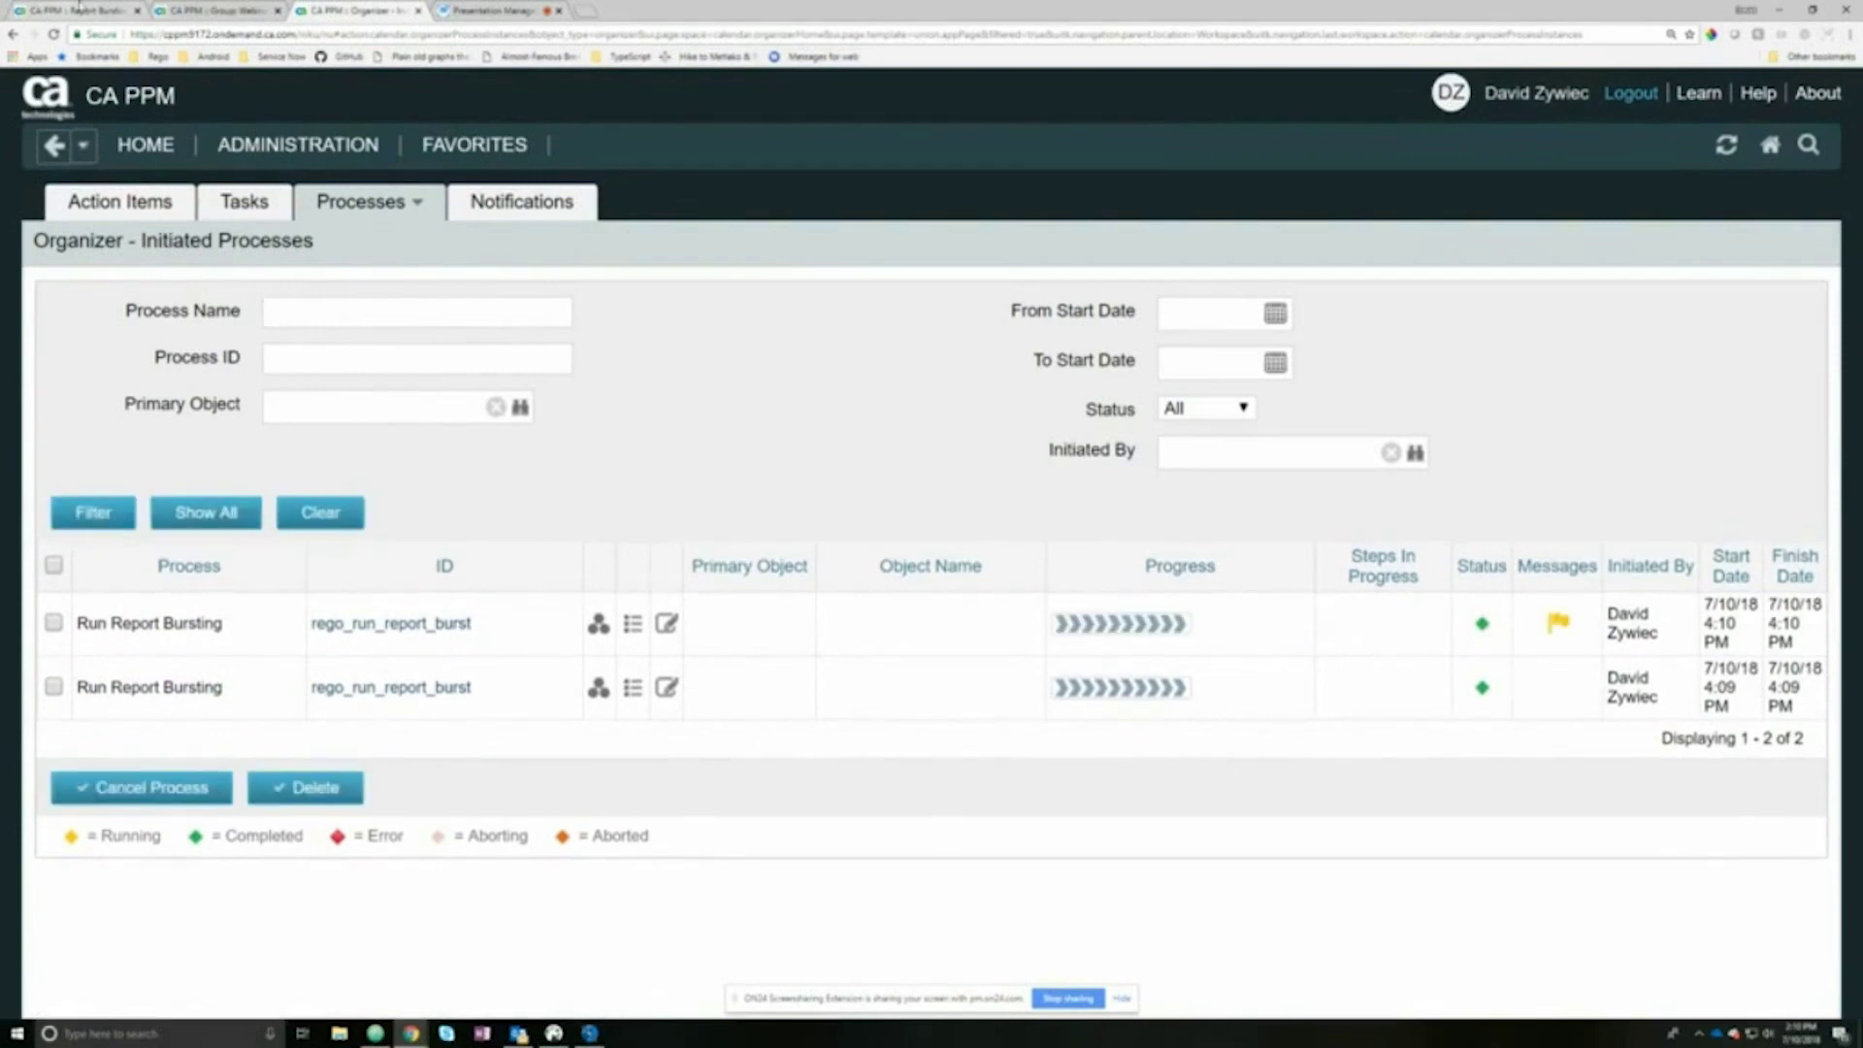
Step: Switch to Outlook and delete the burst email from the earlier run
{"action": "left_click", "coordinate": [85, 10]}
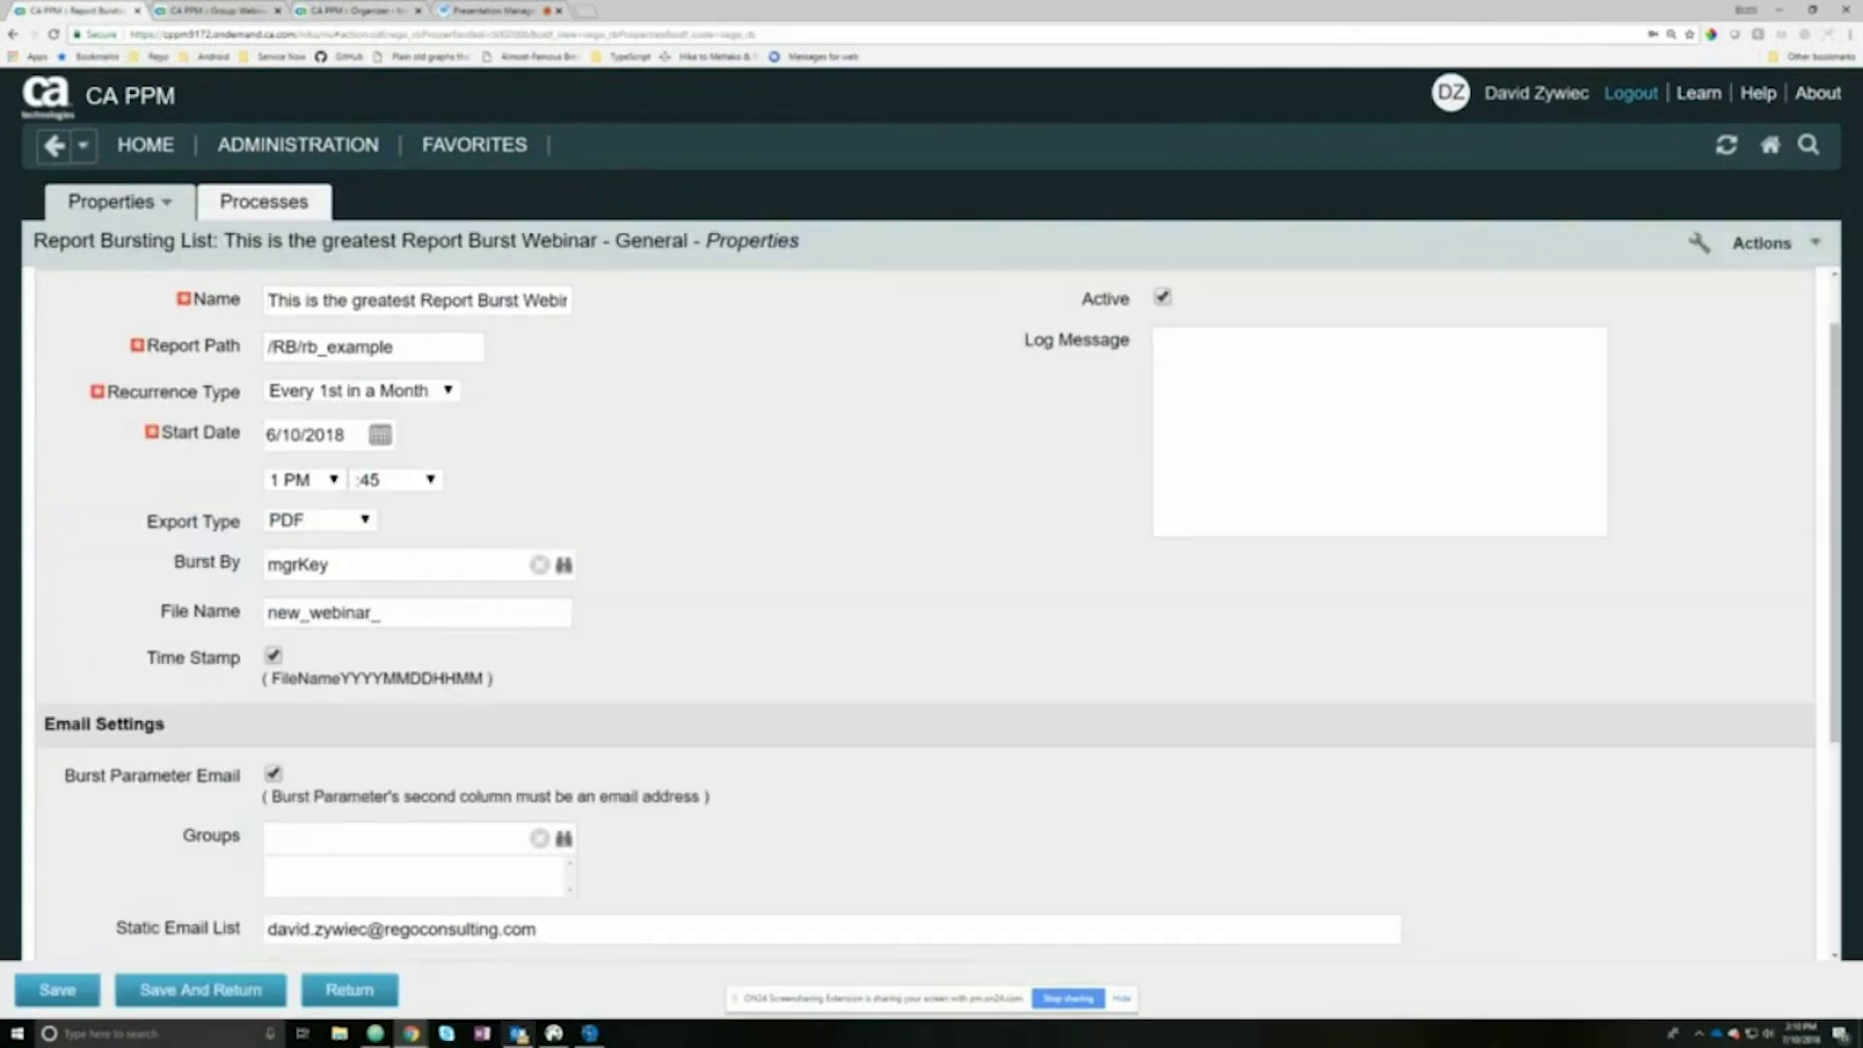
{"action": "left_click", "coordinate": [519, 1034]}
{"action": "left_click", "coordinate": [472, 254]}
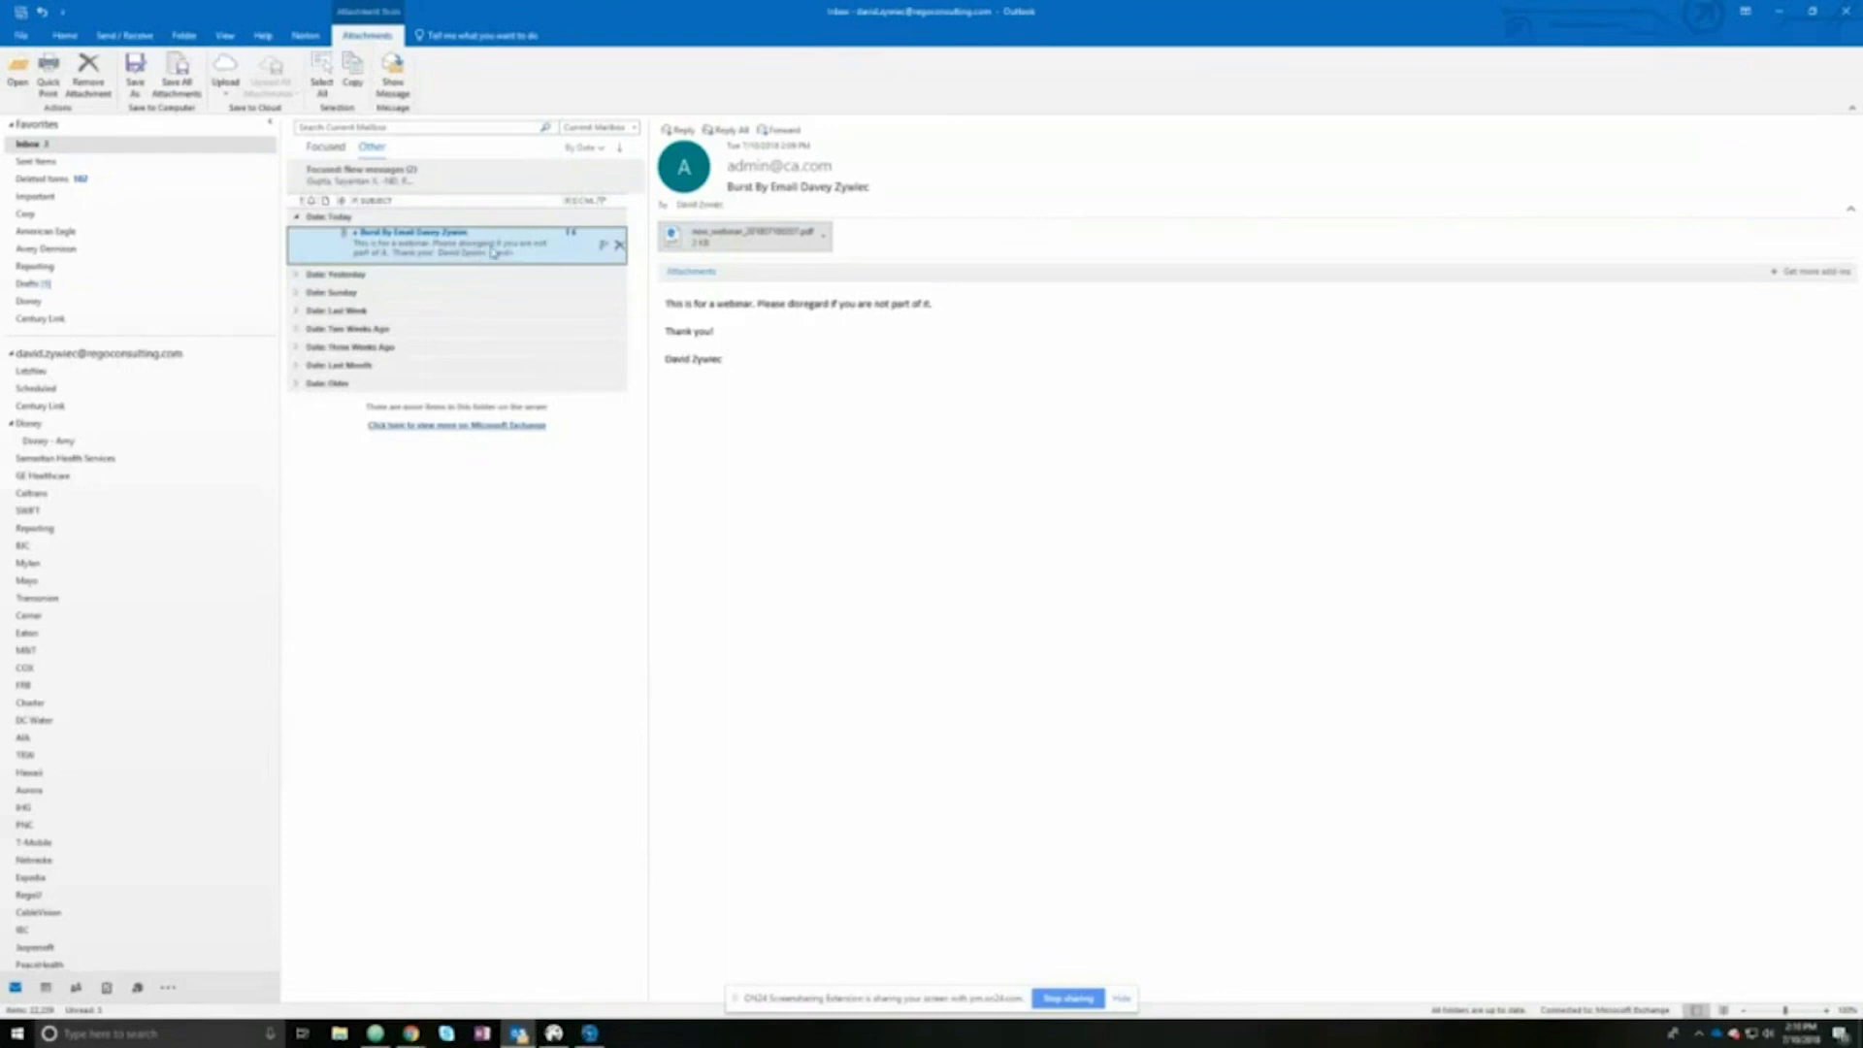
{"action": "right_click", "coordinate": [491, 249]}
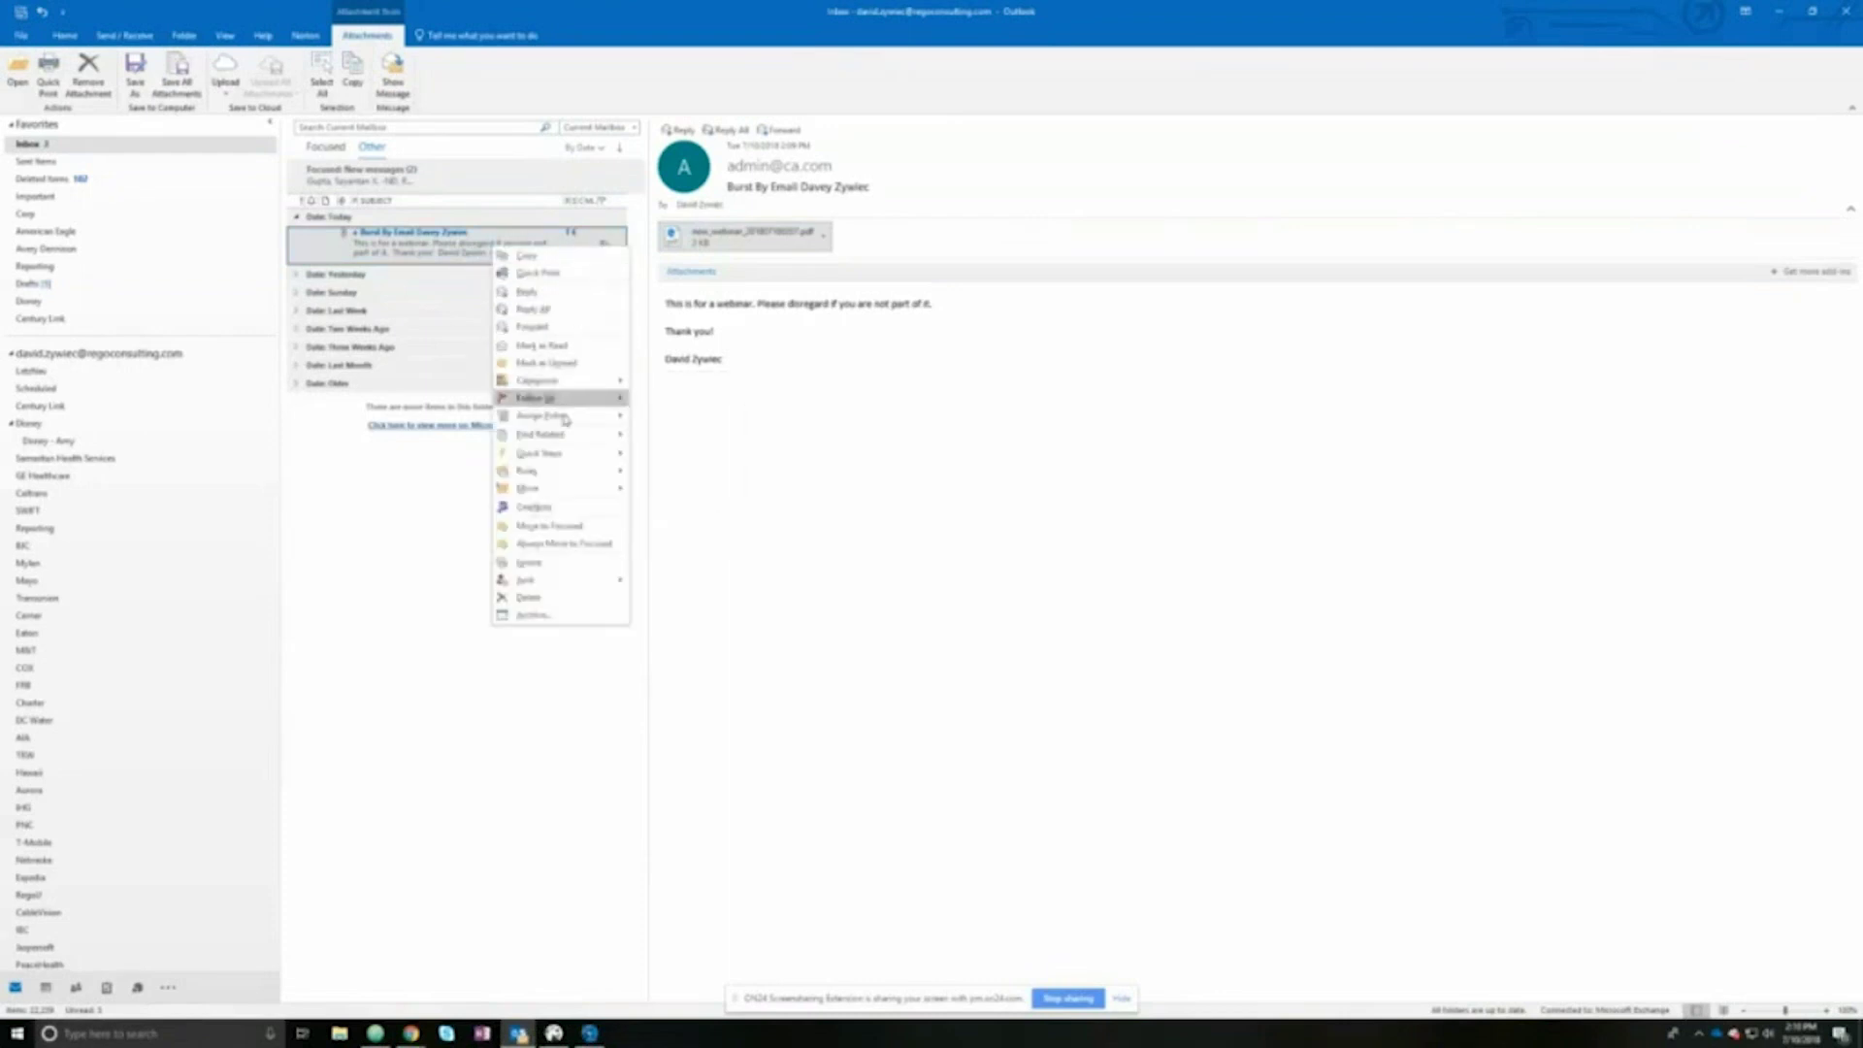
{"action": "left_click", "coordinate": [534, 597]}
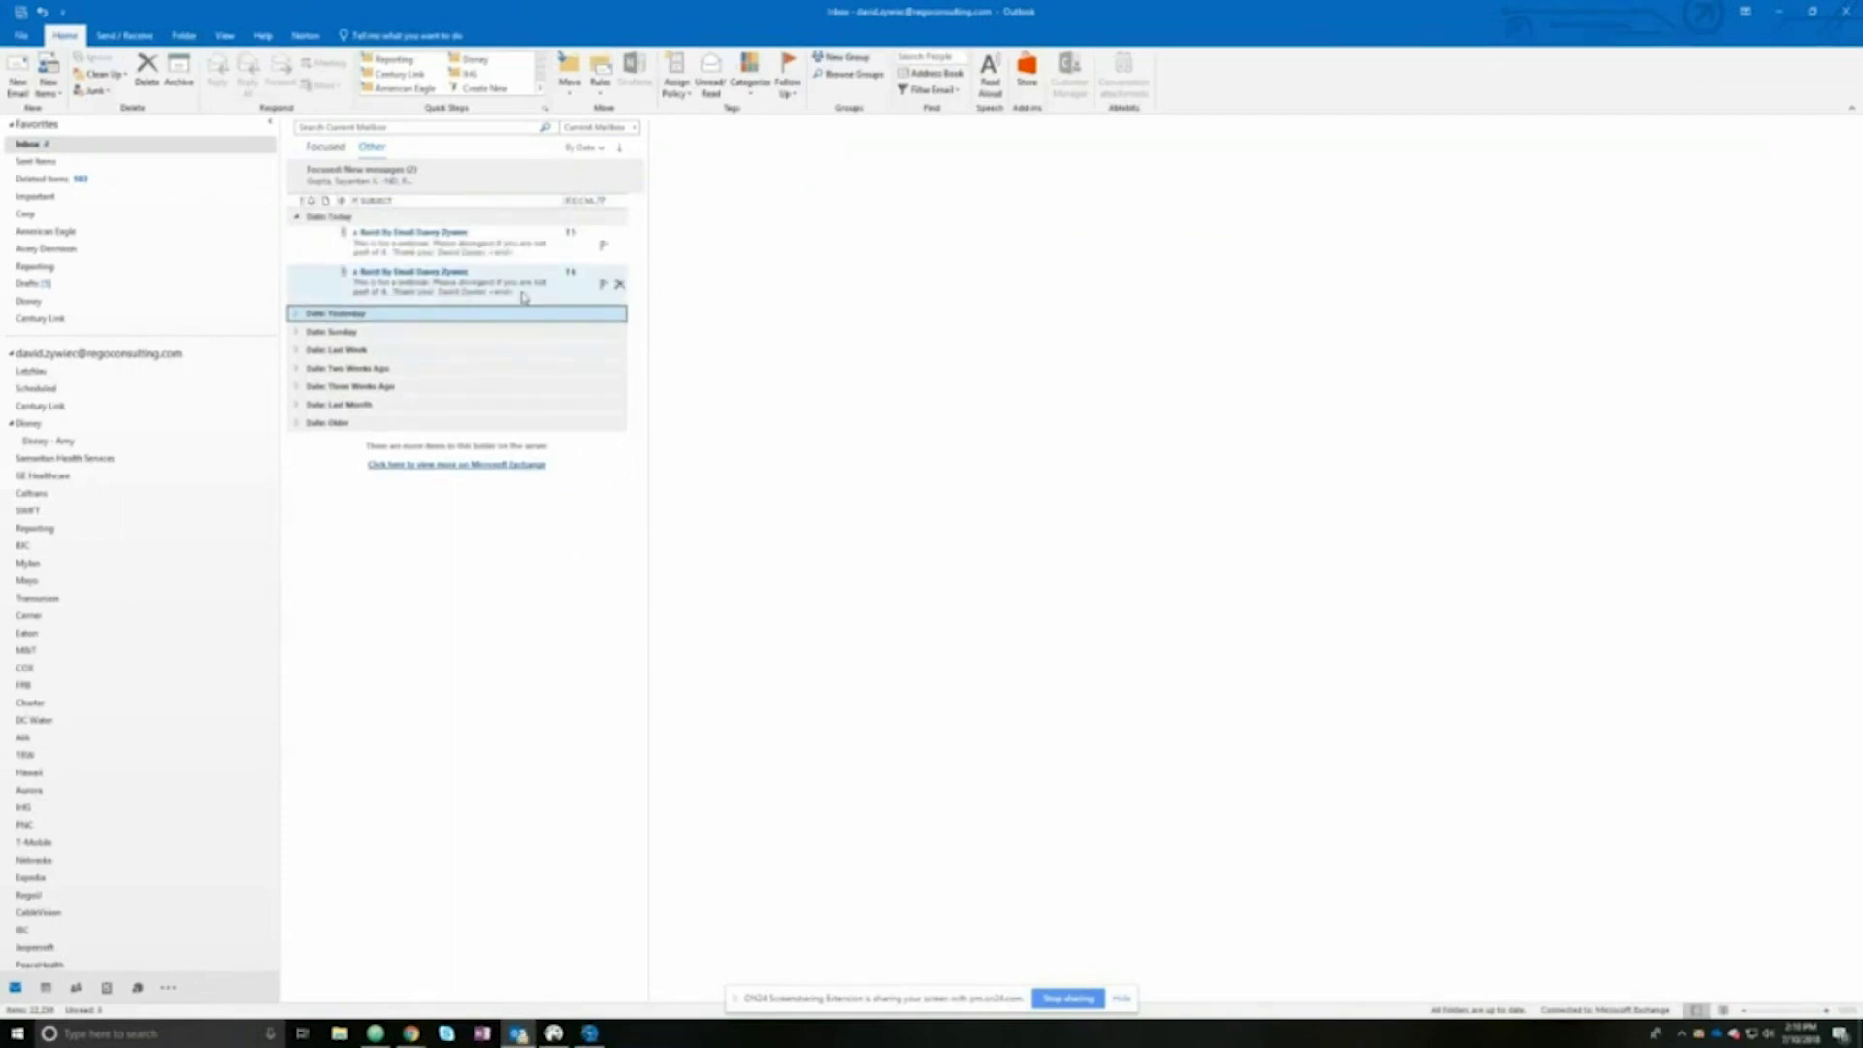
Step: Examine the PDF attachments of the new burst emails, then return to the bursting list in the browser
{"action": "left_click", "coordinate": [582, 286]}
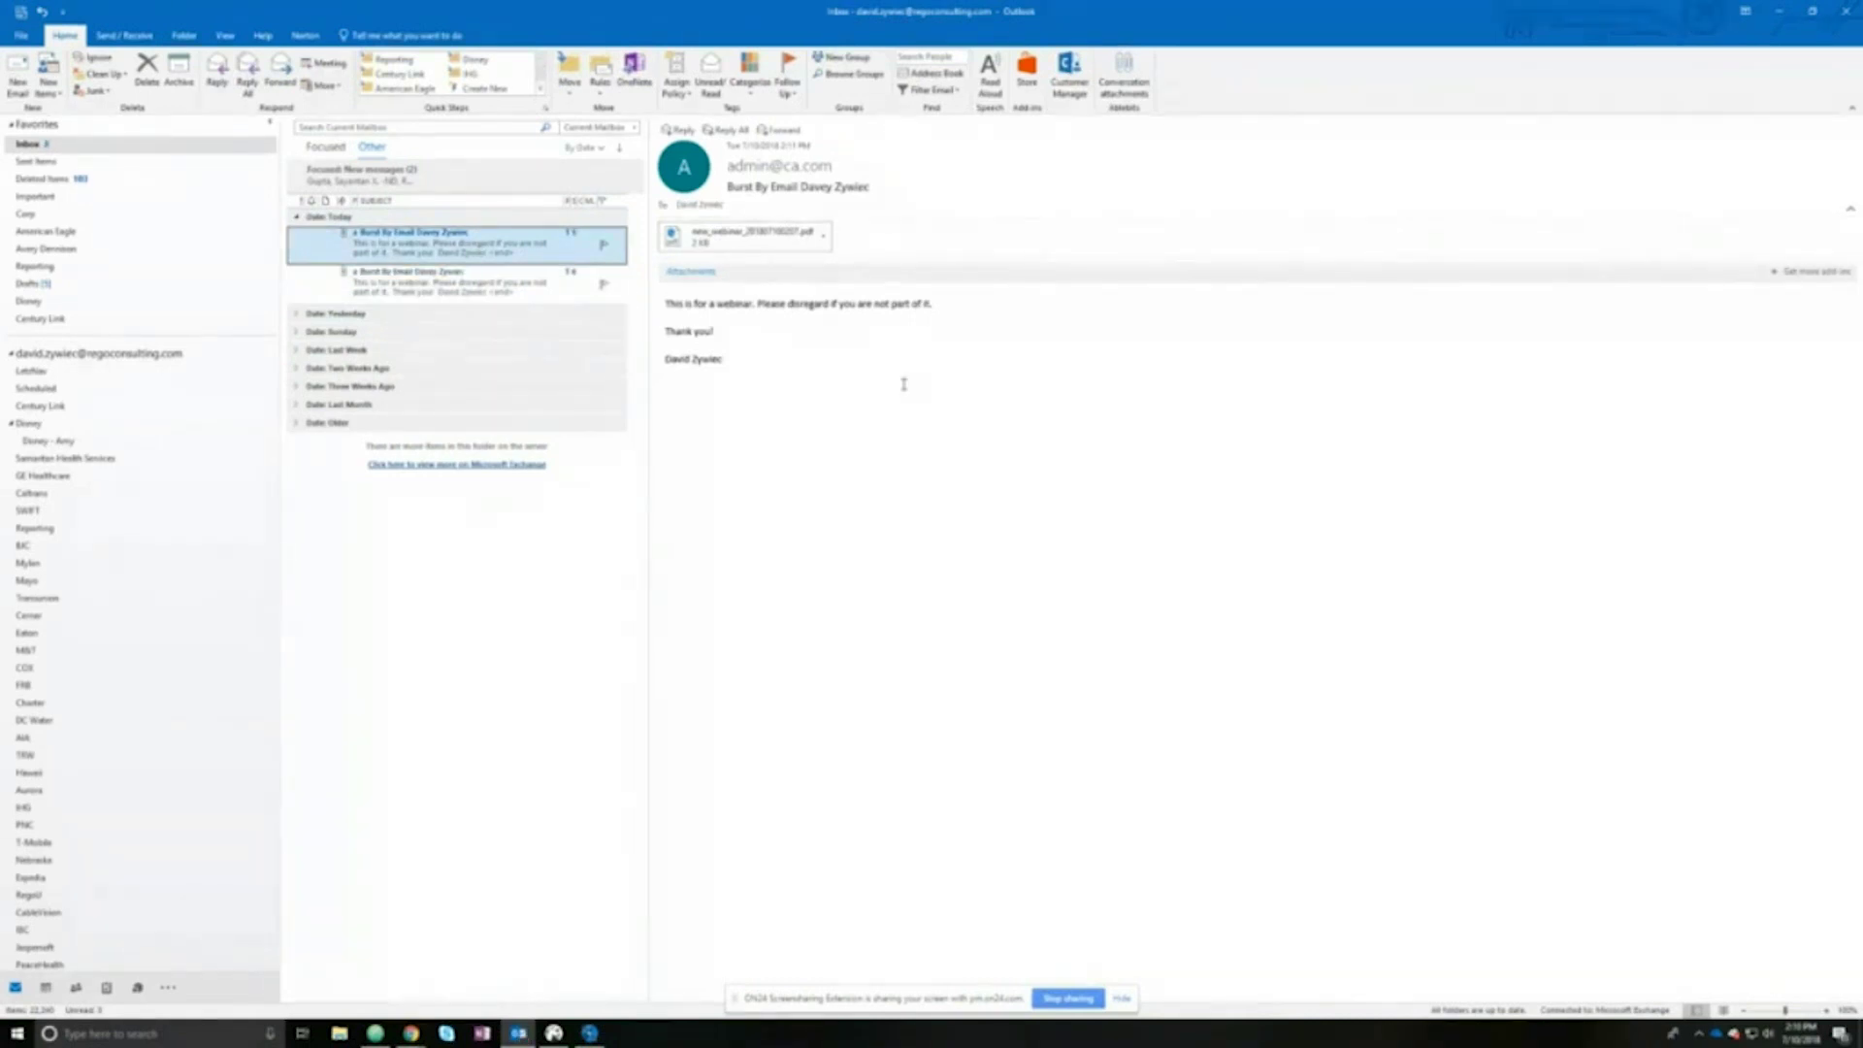
{"action": "double_click", "coordinate": [749, 242]}
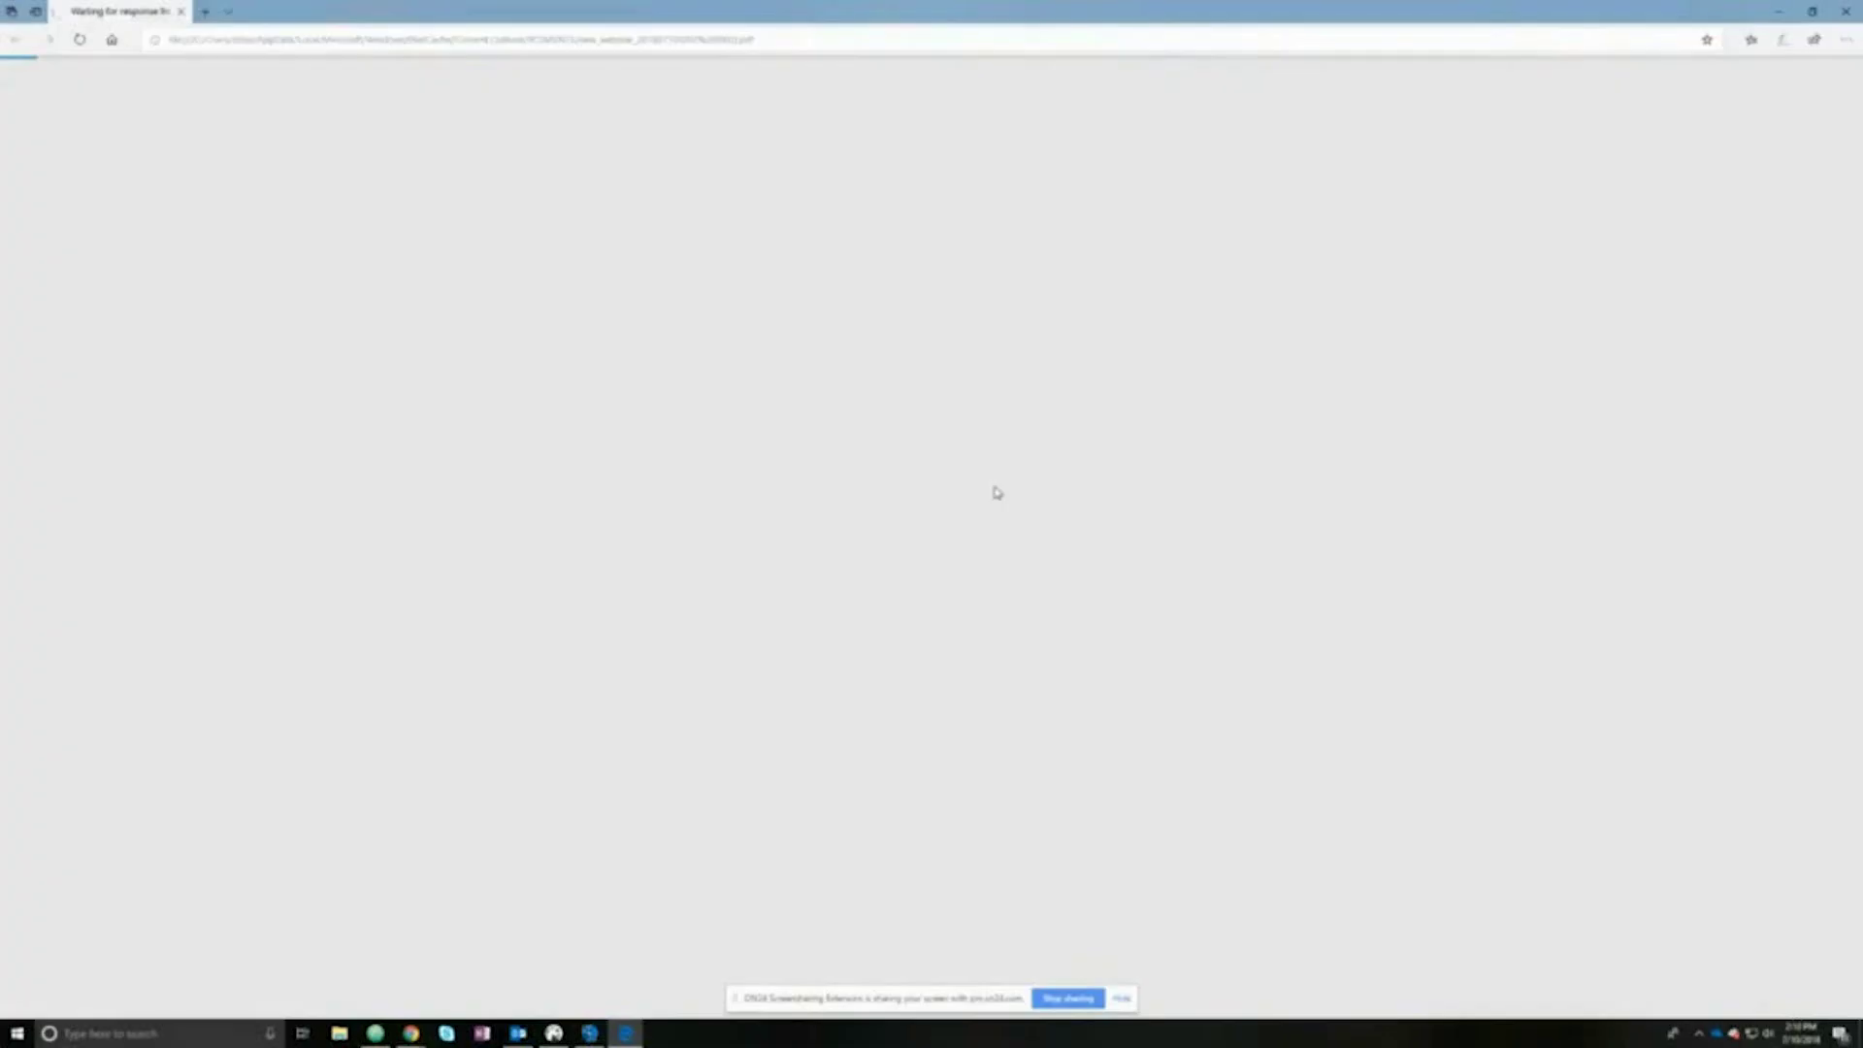
{"action": "left_click", "coordinate": [1842, 14]}
{"action": "double_click", "coordinate": [765, 247]}
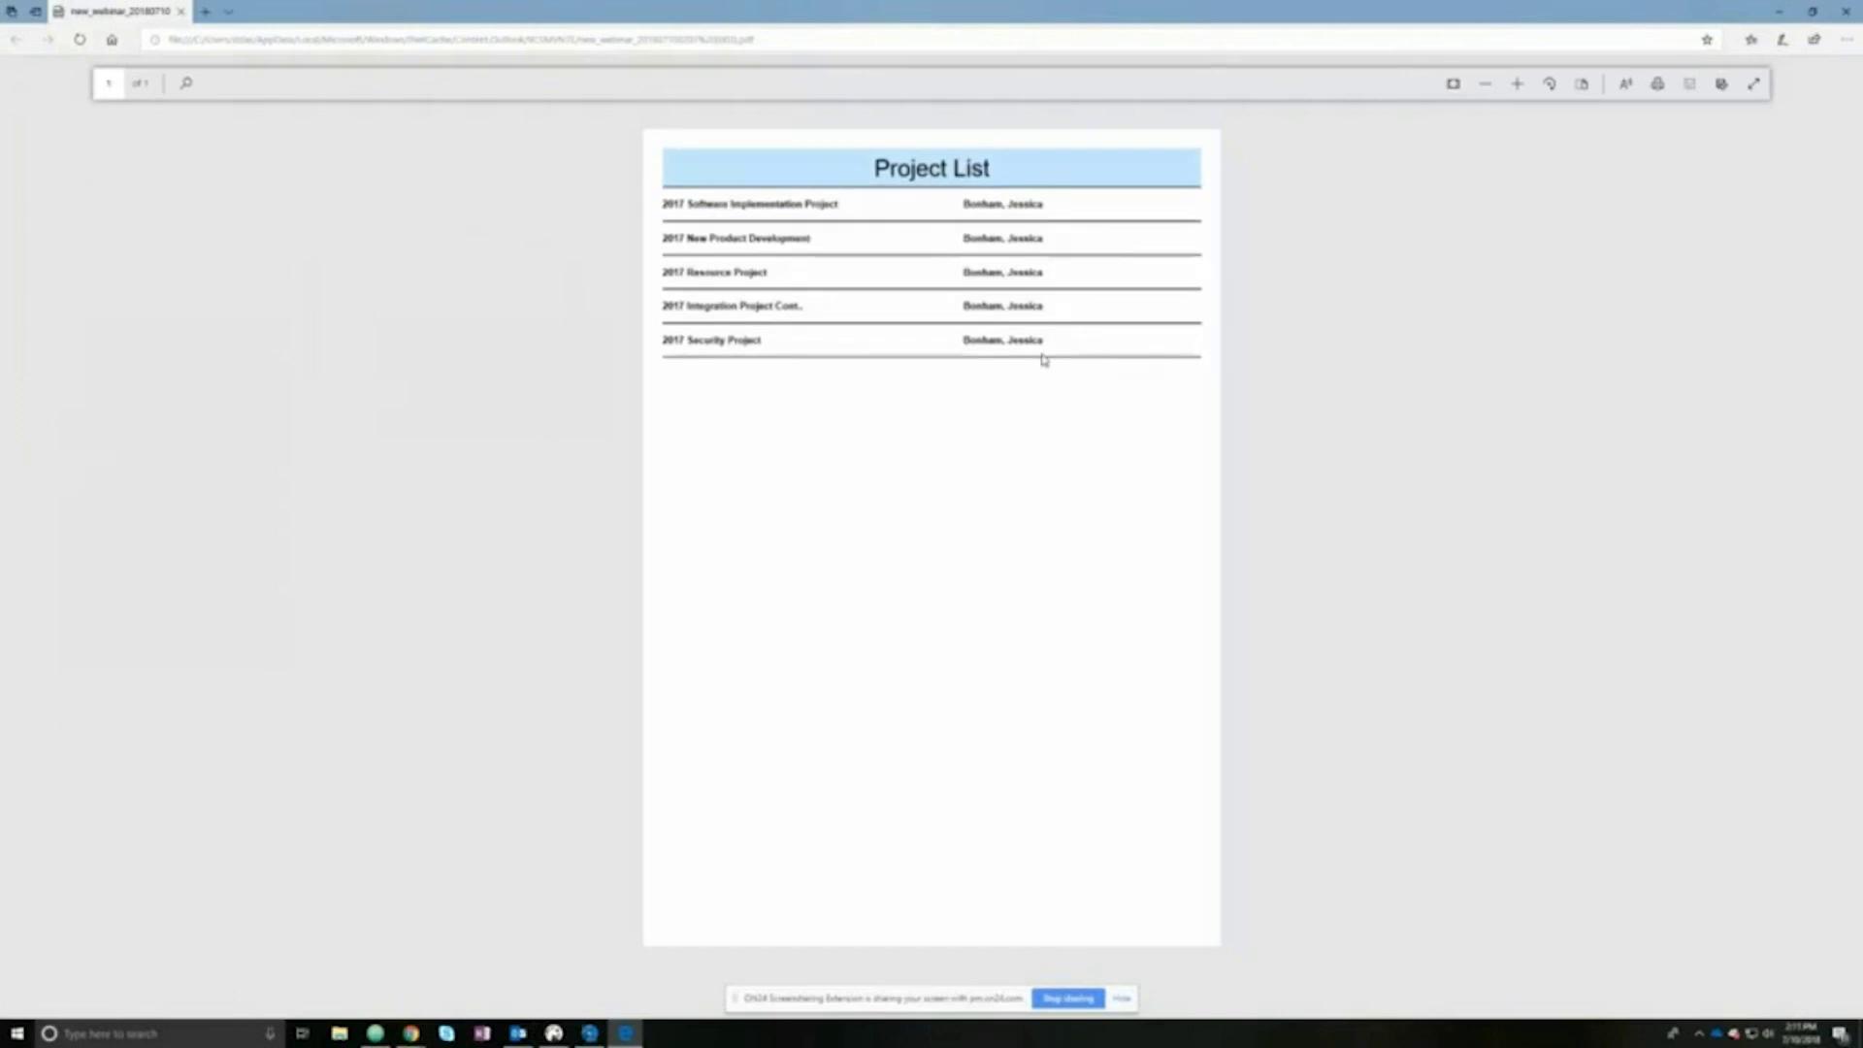
{"action": "left_click", "coordinate": [1846, 12]}
{"action": "mouse_move", "coordinate": [412, 1033]}
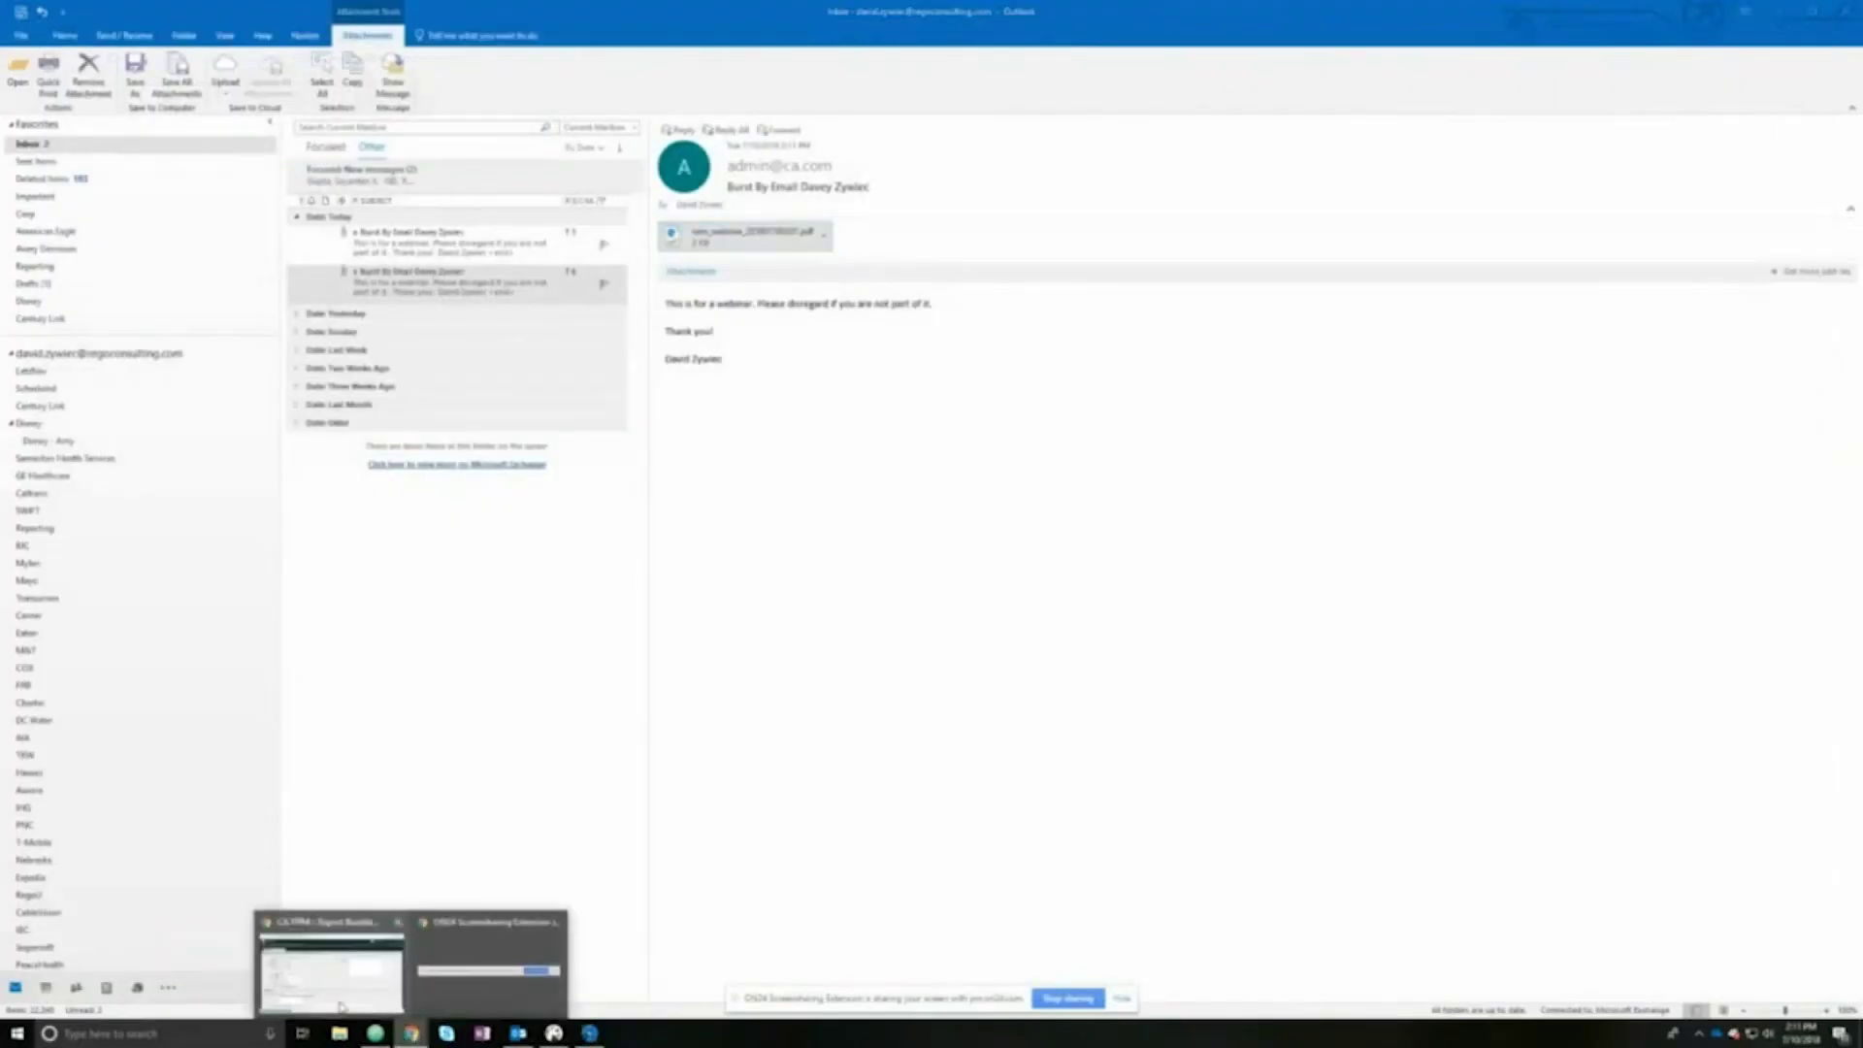
{"action": "left_click", "coordinate": [340, 1006]}
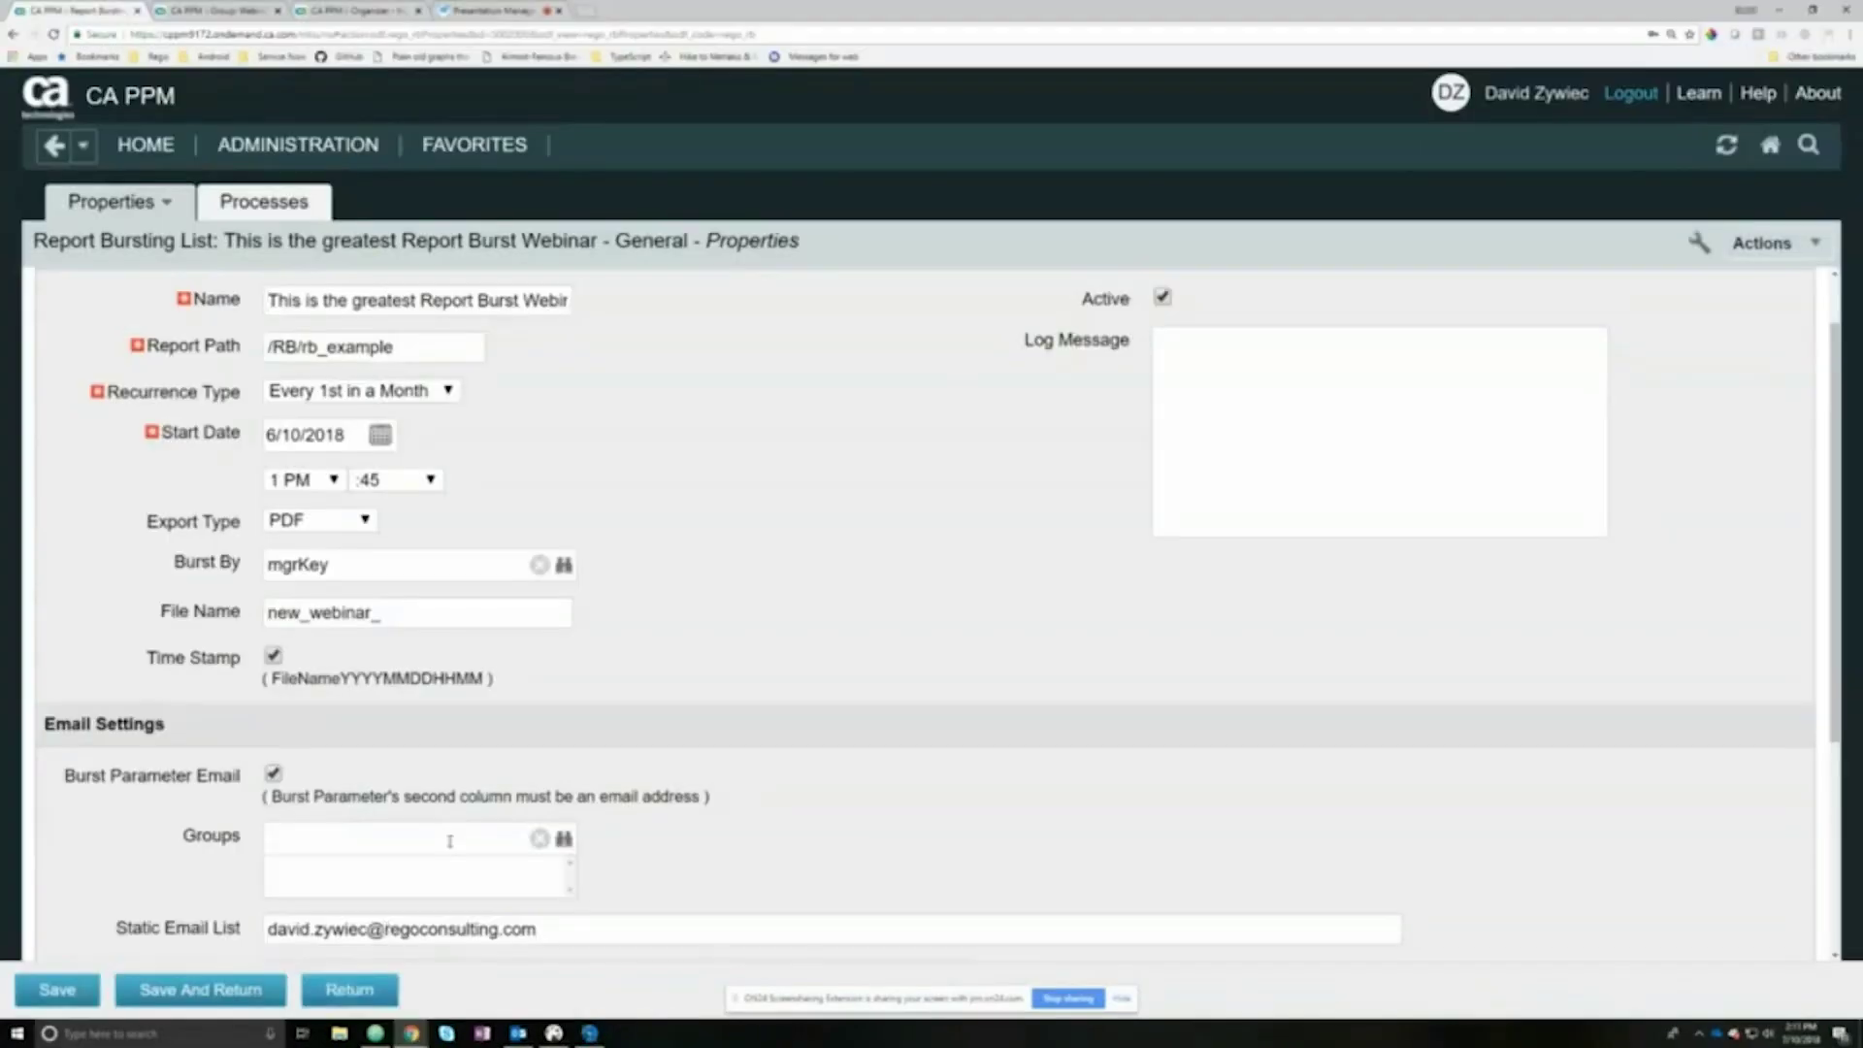